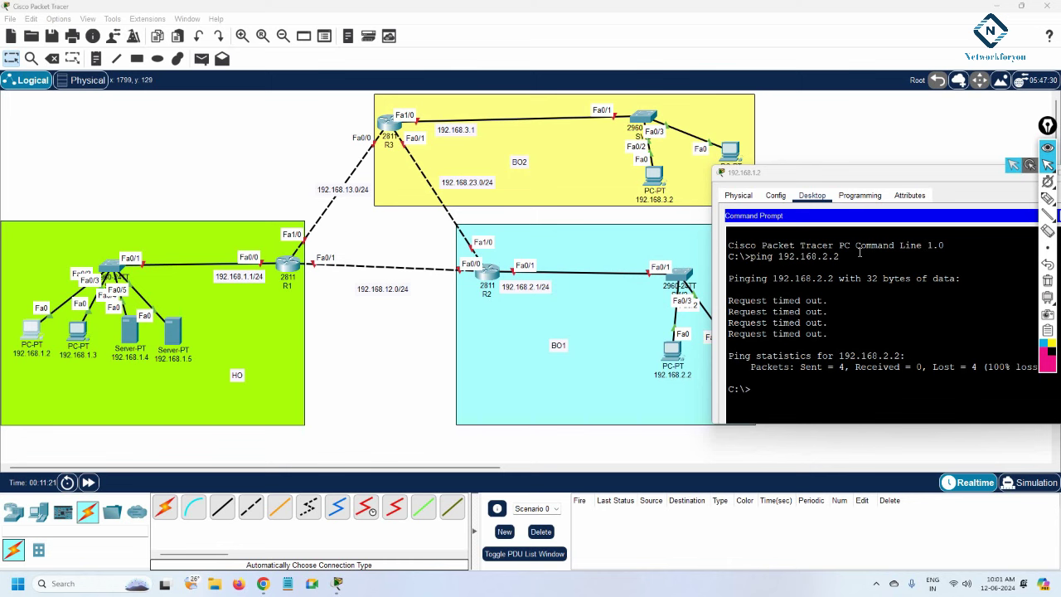
# - Recall and rerun 'ping 192.168.2.2' in the PC's command prompt after the timeout
pyautogui.moveTo(857, 177); pyautogui.dragTo(883, 169)
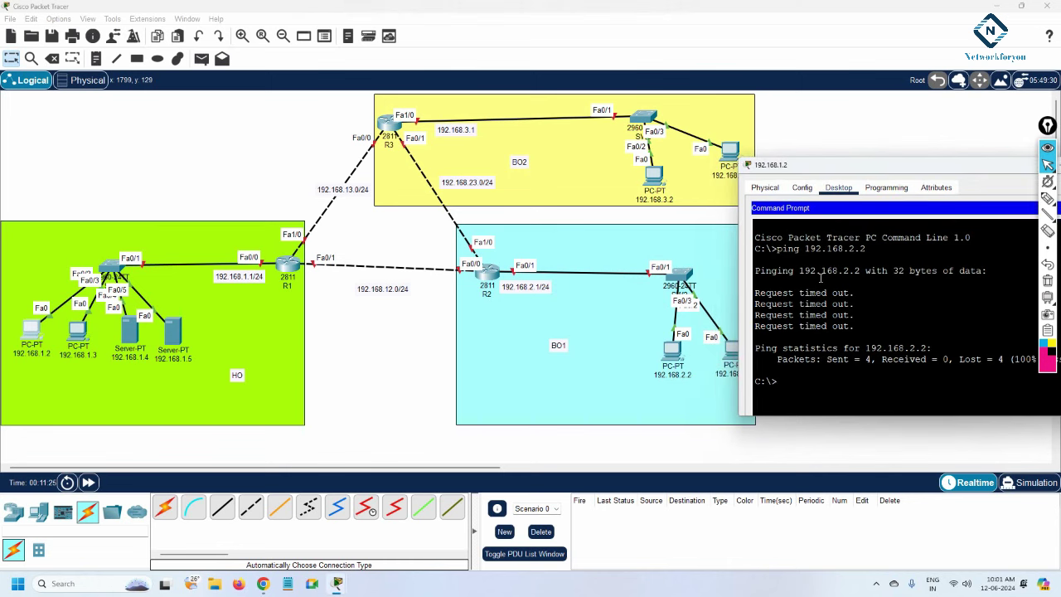
pyautogui.press('Up')
pyautogui.press('Return')
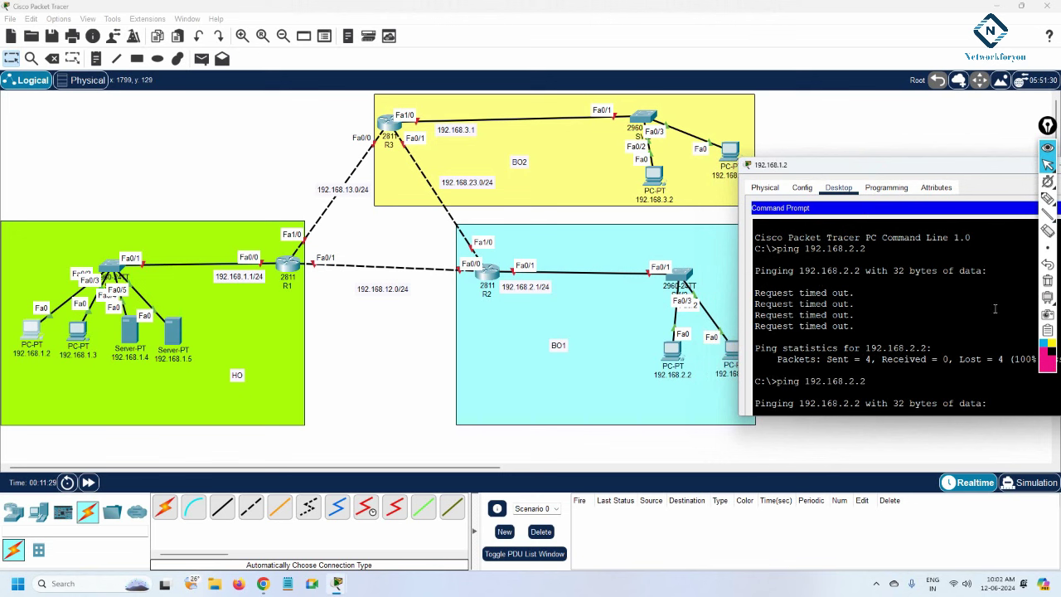
pyautogui.click(1047, 197)
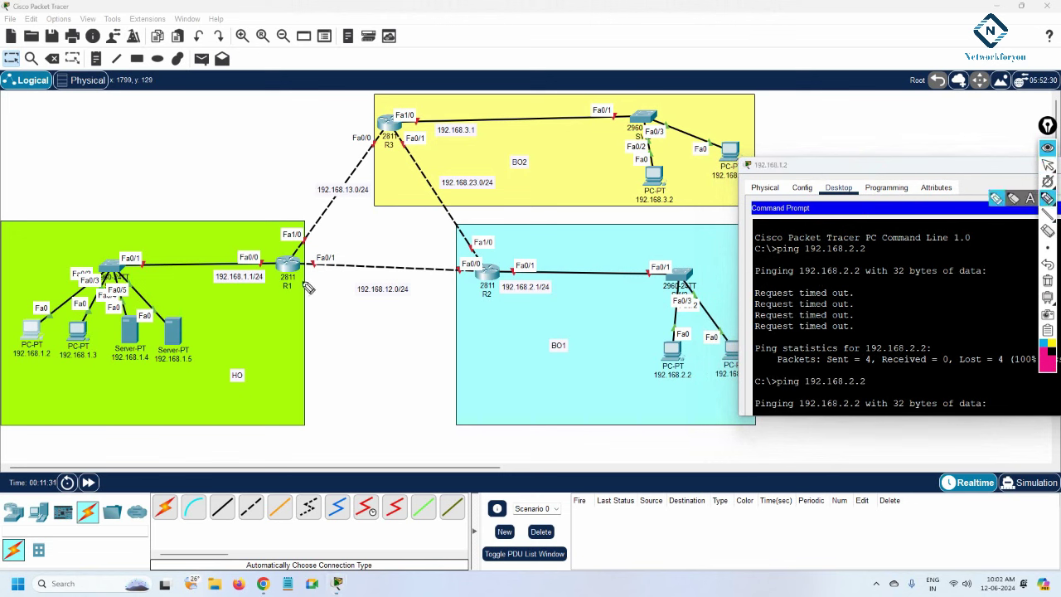
# - Circle R1's 192.168.1.1/24 address and the 192.168.2.1, 12.0, 13.0 and 23.0 subnet labels
pyautogui.moveTo(265, 246)
pyautogui.mouseDown()
pyautogui.moveTo(228, 262)
pyautogui.moveTo(237, 303)
pyautogui.moveTo(362, 124)
pyautogui.moveTo(447, 112)
pyautogui.moveTo(473, 142)
pyautogui.moveTo(359, 153)
pyautogui.moveTo(348, 180)
pyautogui.mouseUp()
pyautogui.moveTo(538, 265)
pyautogui.mouseDown()
pyautogui.moveTo(517, 305)
pyautogui.moveTo(549, 265)
pyautogui.moveTo(487, 268)
pyautogui.moveTo(423, 154)
pyautogui.mouseUp()
pyautogui.moveTo(382, 271); pyautogui.dragTo(380, 272)
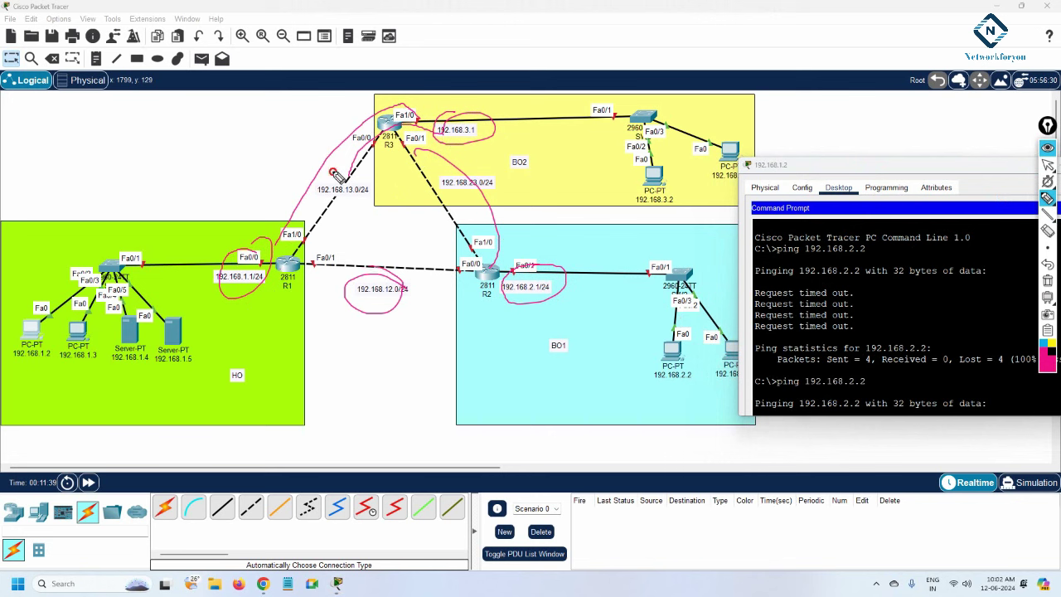
pyautogui.moveTo(338, 176); pyautogui.dragTo(339, 197)
pyautogui.moveTo(452, 171); pyautogui.dragTo(451, 193)
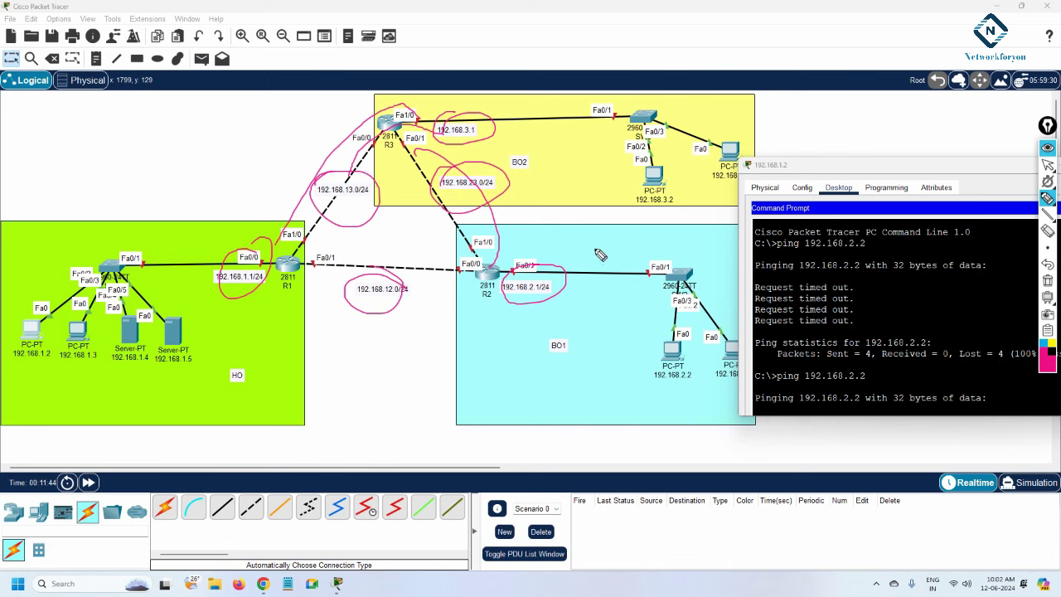
# - Stop annotating, move the pen toolbar aside and close the PC's command prompt
pyautogui.click(1047, 164)
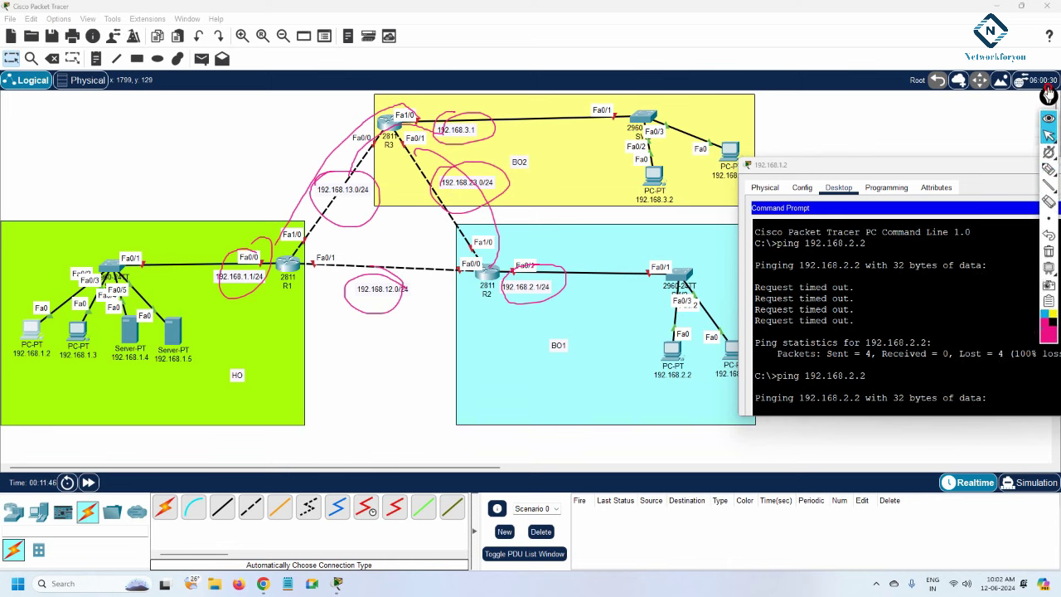
pyautogui.moveTo(1048, 126)
pyautogui.mouseDown()
pyautogui.moveTo(971, 83)
pyautogui.moveTo(988, 86)
pyautogui.mouseUp()
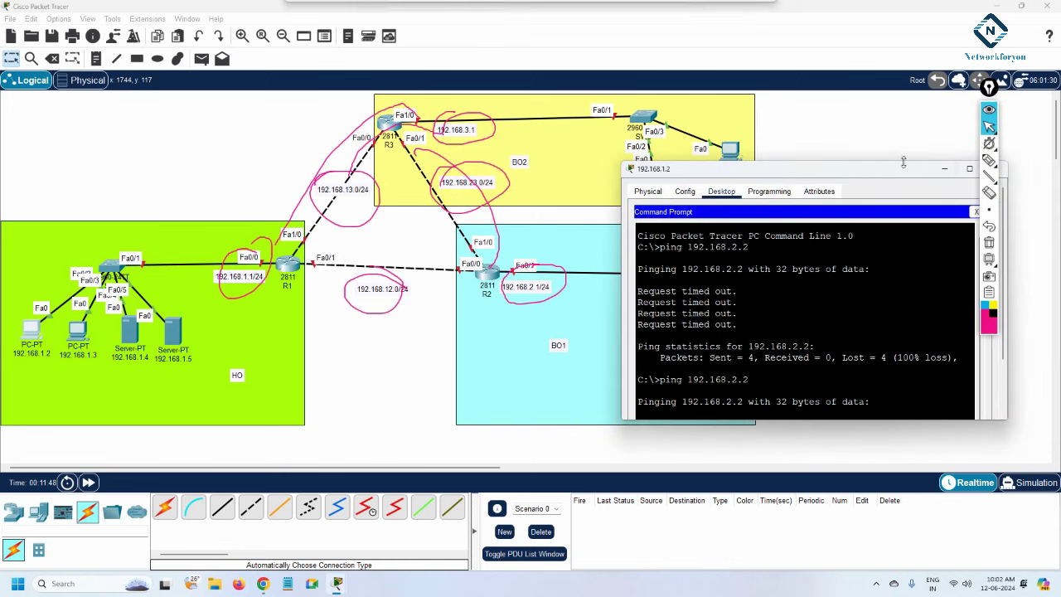
pyautogui.click(961, 165)
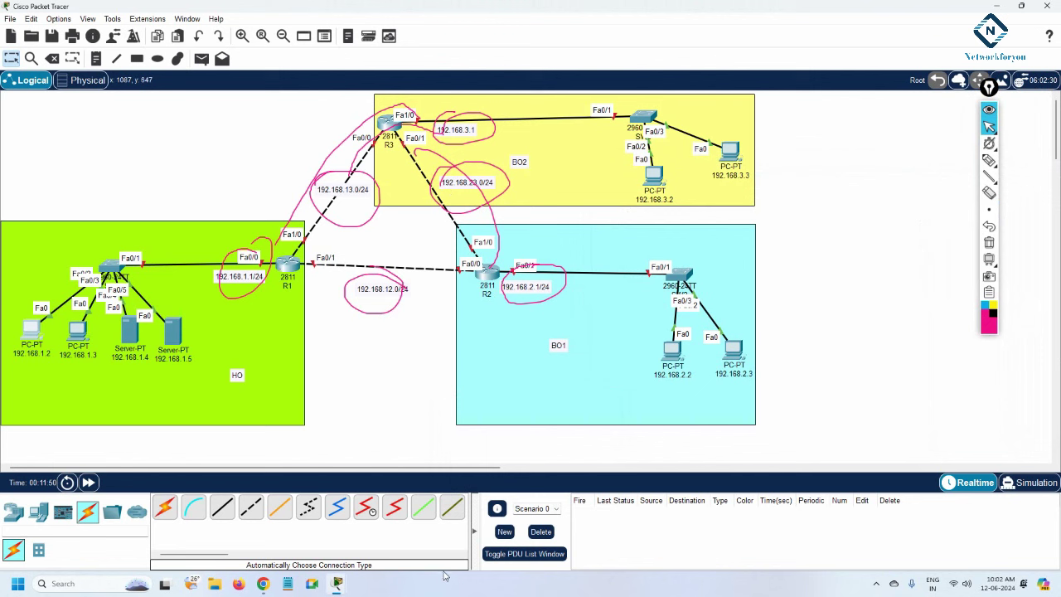
# - Erase the annotations and open router R1's CLI in a resized window
pyautogui.click(989, 242)
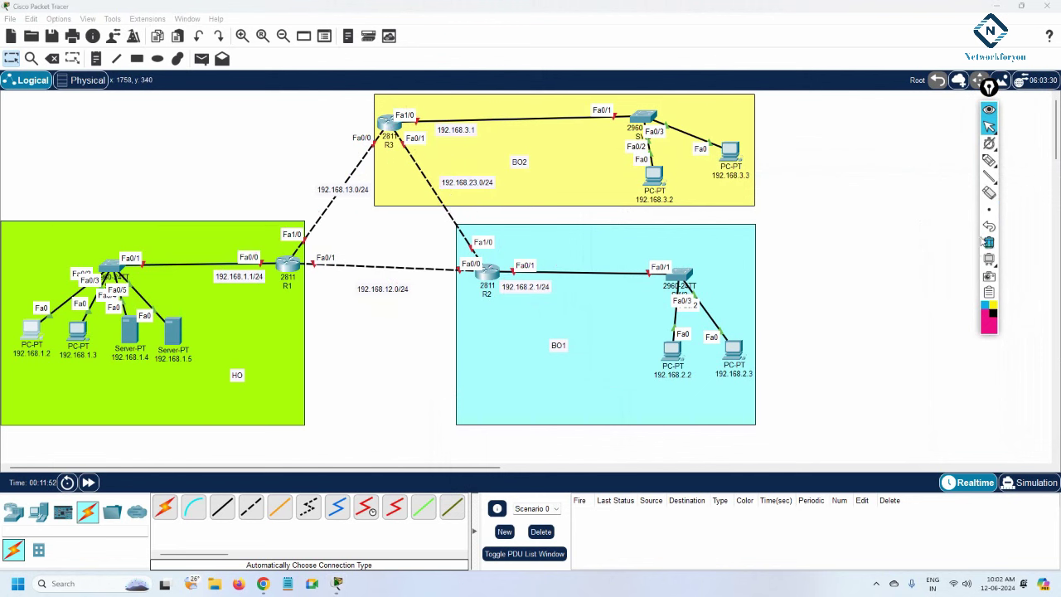
pyautogui.moveTo(989, 86); pyautogui.dragTo(1049, 110)
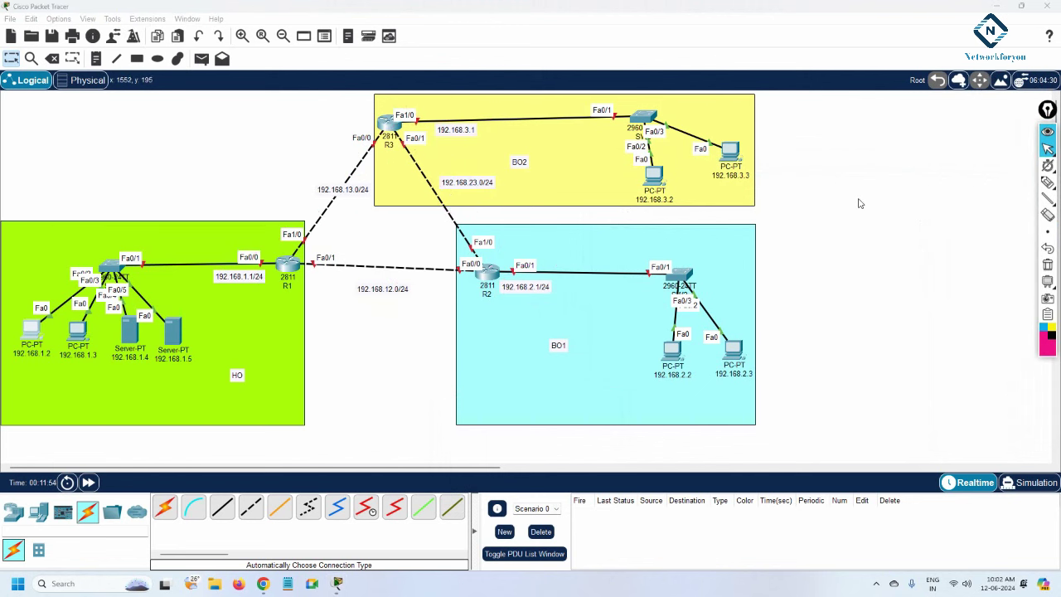
pyautogui.click(290, 266)
pyautogui.click(463, 149)
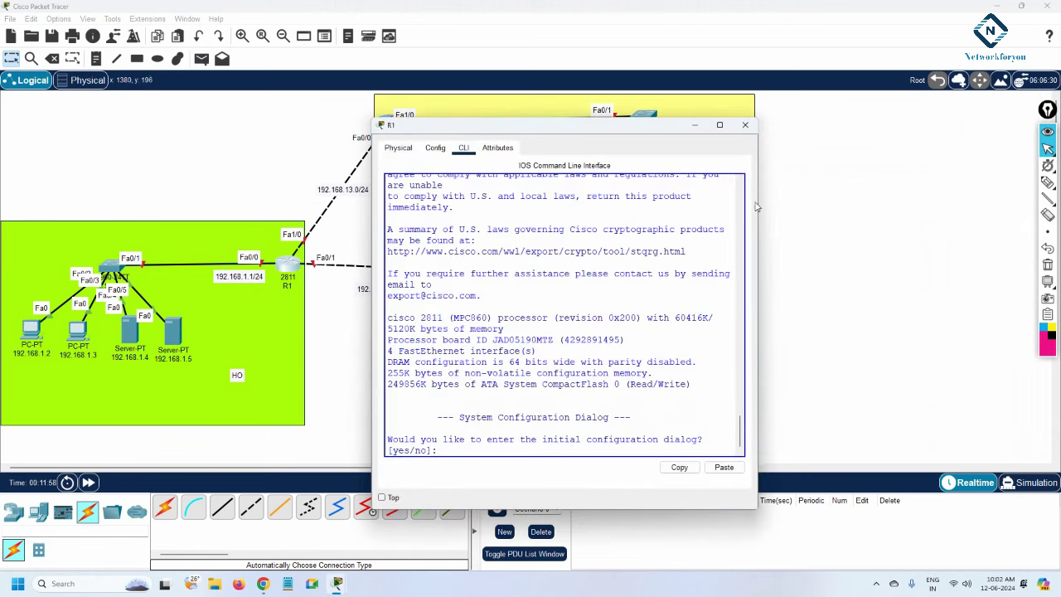
pyautogui.moveTo(755, 207); pyautogui.dragTo(930, 216)
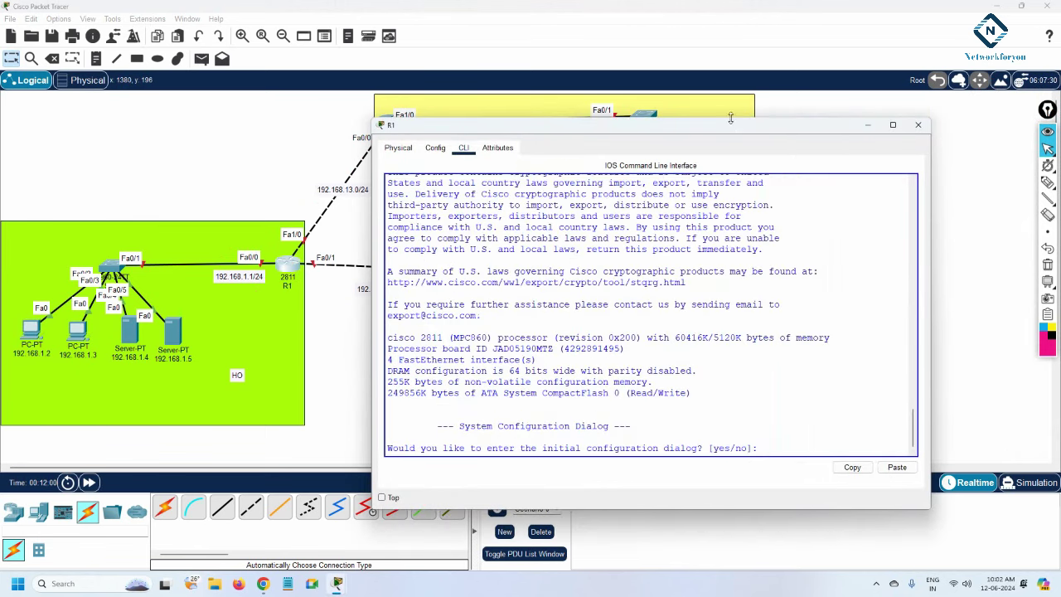
pyautogui.moveTo(734, 119); pyautogui.dragTo(794, 242)
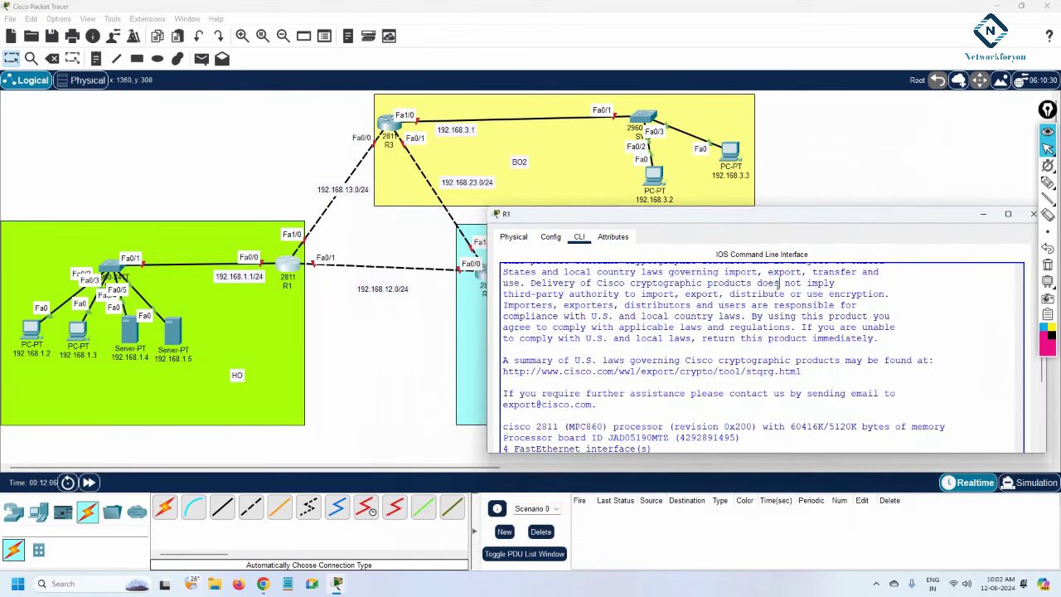
# - Answer 'no' to R1's initial configuration dialog and enlarge the console view
pyautogui.press('Return')
pyautogui.press('Return')
pyautogui.press('Return')
pyautogui.press('Return')
pyautogui.press('Return')
pyautogui.press('Return')
pyautogui.press('Return')
pyautogui.press('Return')
pyautogui.press('Return')
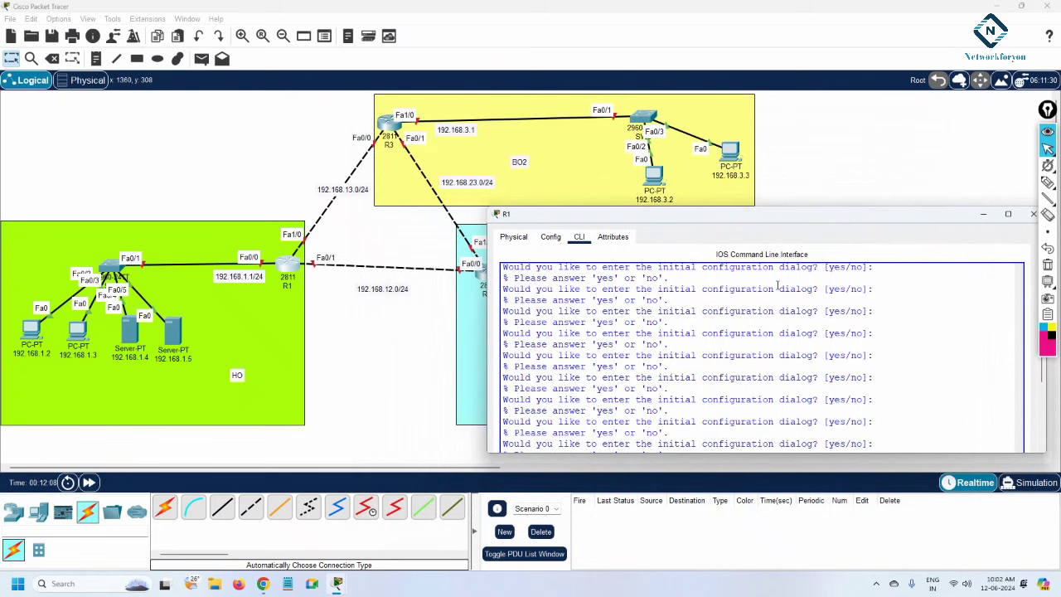
pyautogui.write('no')
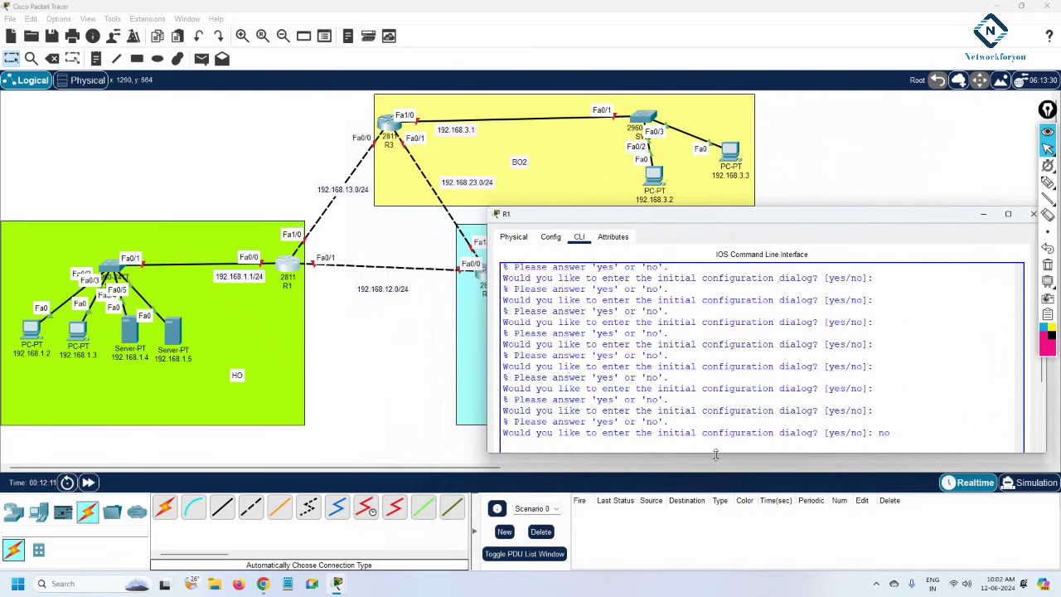
pyautogui.moveTo(714, 455); pyautogui.dragTo(714, 525)
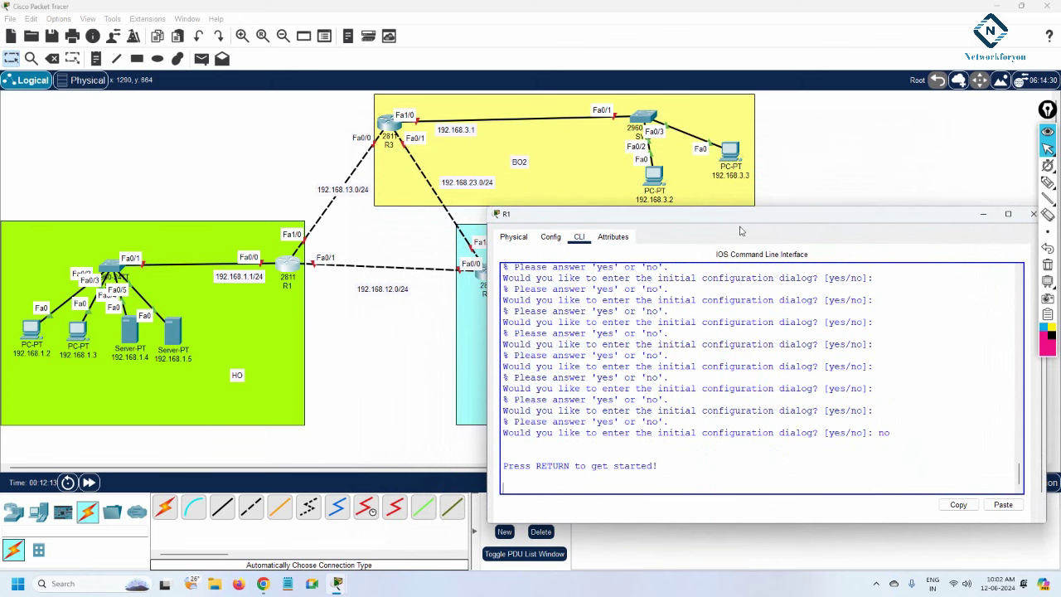
pyautogui.moveTo(744, 213); pyautogui.dragTo(737, 273)
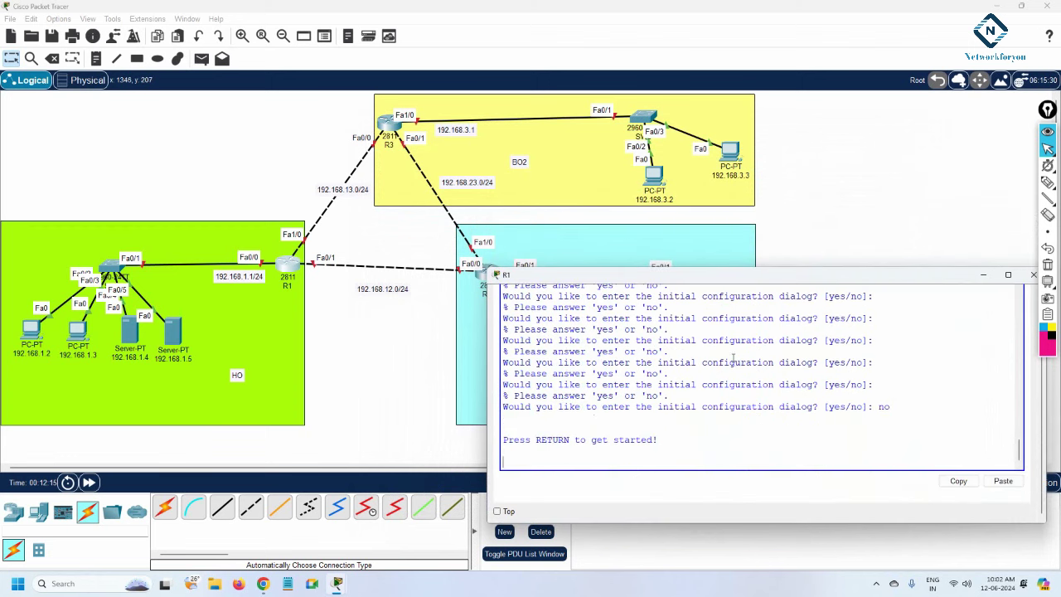
# - Start R1's console and enter global configuration mode with 'en' and 'config t'
pyautogui.press('Return')
pyautogui.press('Return')
pyautogui.press('Return')
pyautogui.press('Return')
pyautogui.press('Return')
pyautogui.press('Return')
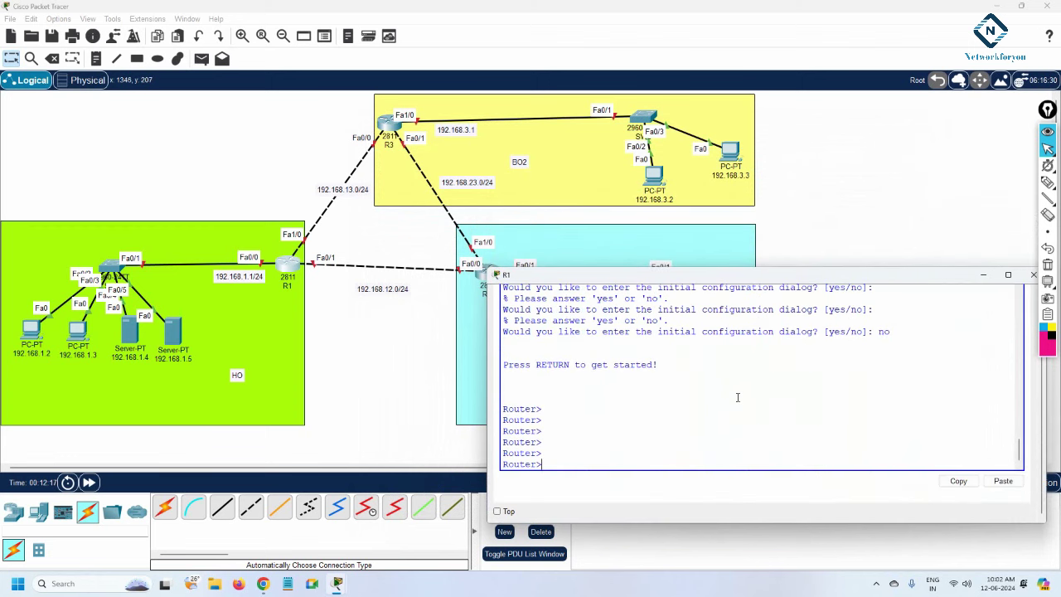
pyautogui.write('en')
pyautogui.press('Return')
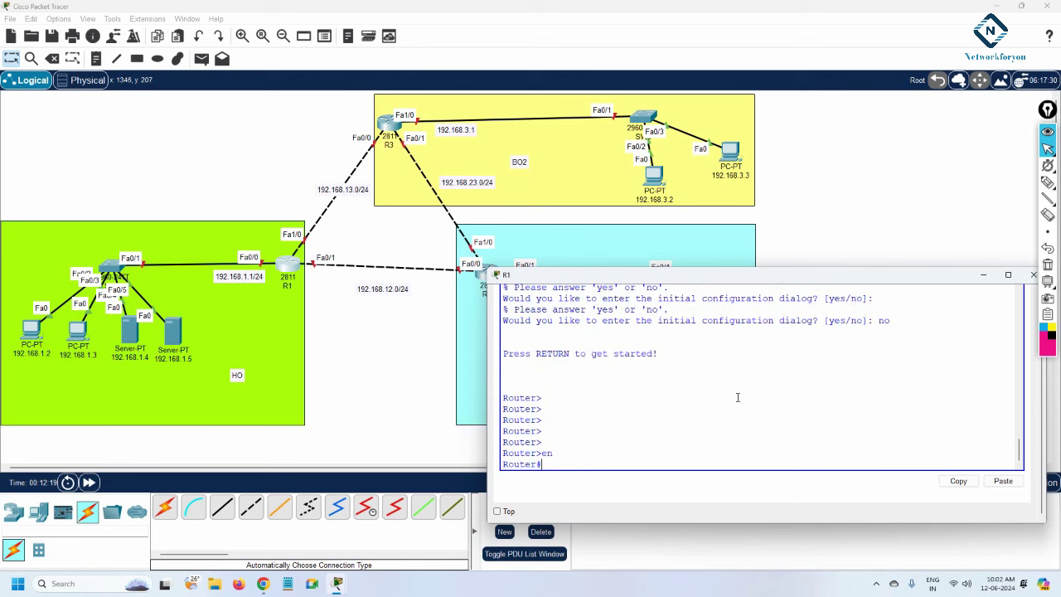
pyautogui.write('config ty')
pyautogui.press('Return')
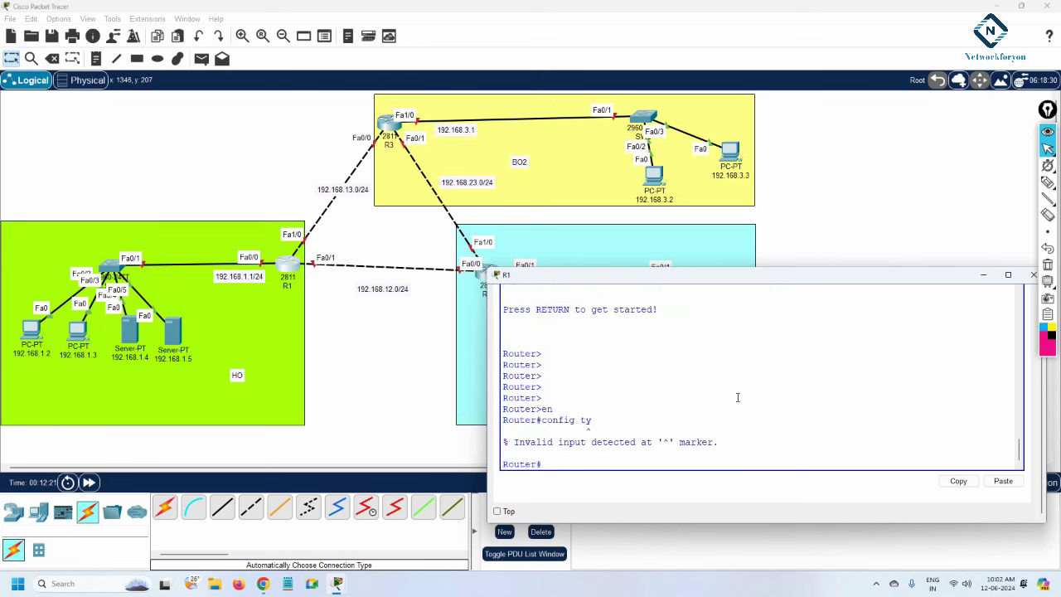
pyautogui.write('config t')
pyautogui.press('Return')
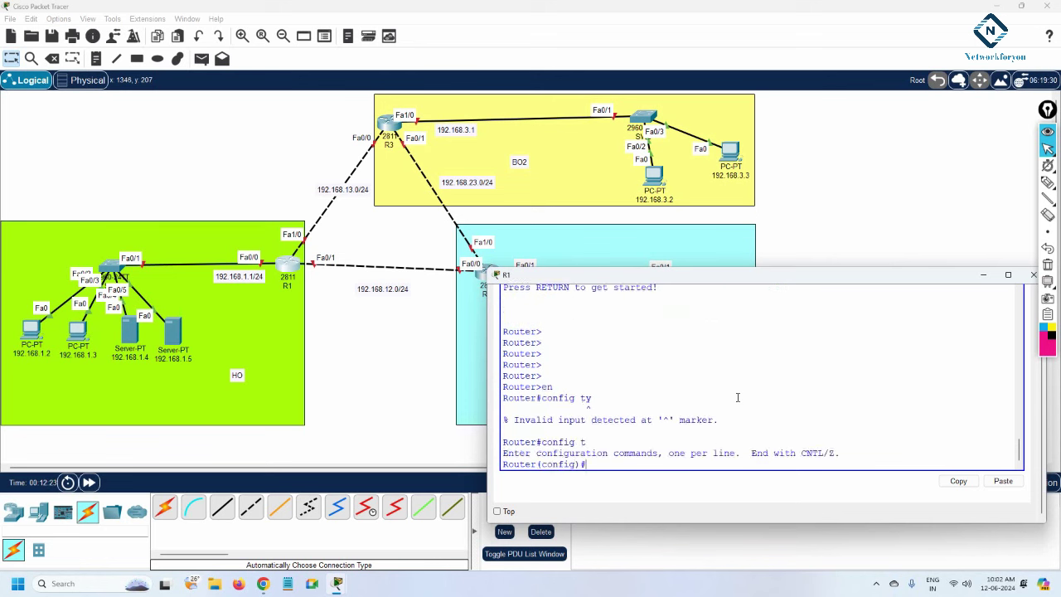
# - Set the router hostname to R1 and type 'int f0/0'
pyautogui.write('host')
pyautogui.press('Tab')
pyautogui.write('R1')
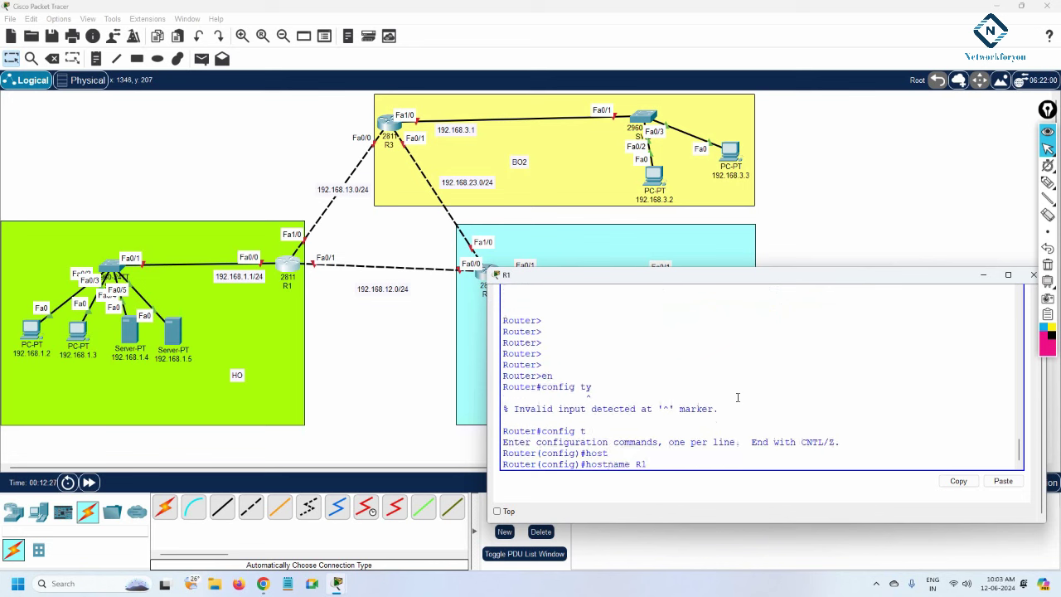
pyautogui.press('Return')
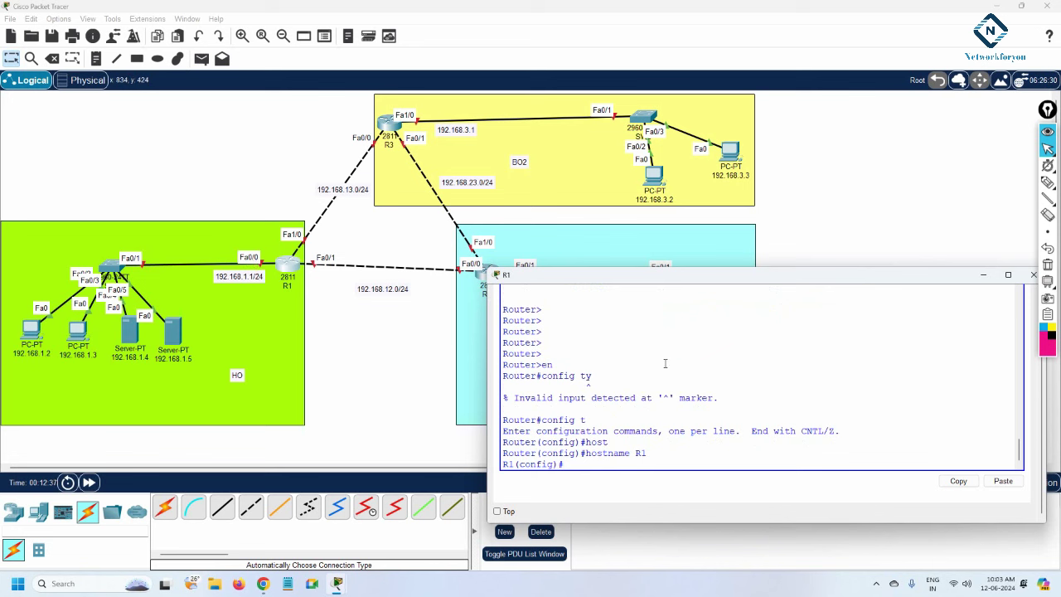
pyautogui.write('nt f0/0')
# - Enter Fa0/0, assign 192.168.1.1 255.255.255.0 and enable it with 'no sh'
pyautogui.press('Return')
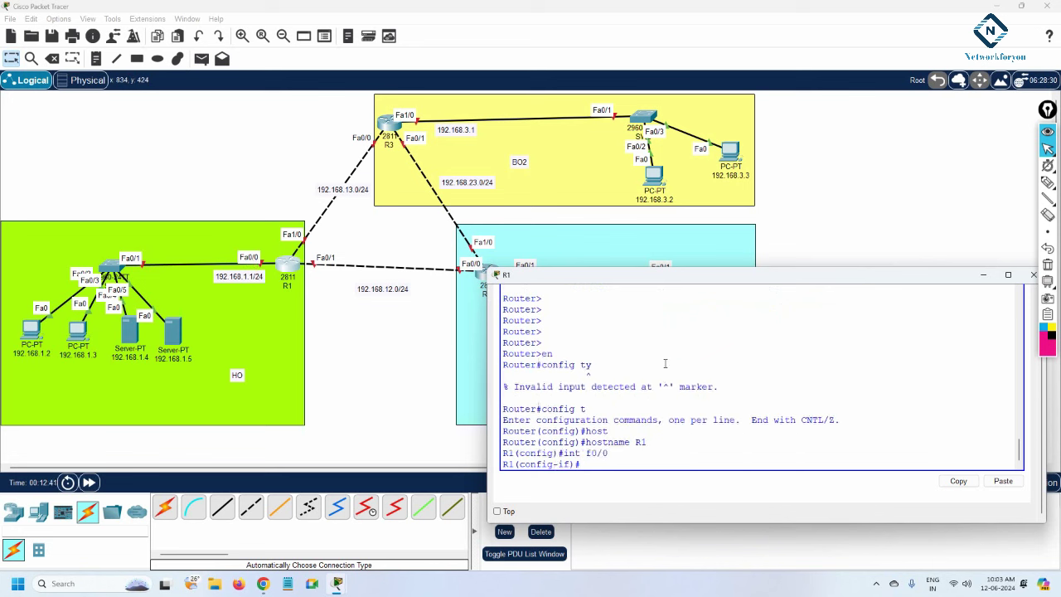
pyautogui.write('ip add 192.168.1.1 255.255.255.0')
pyautogui.press('Return')
pyautogui.write('no sh')
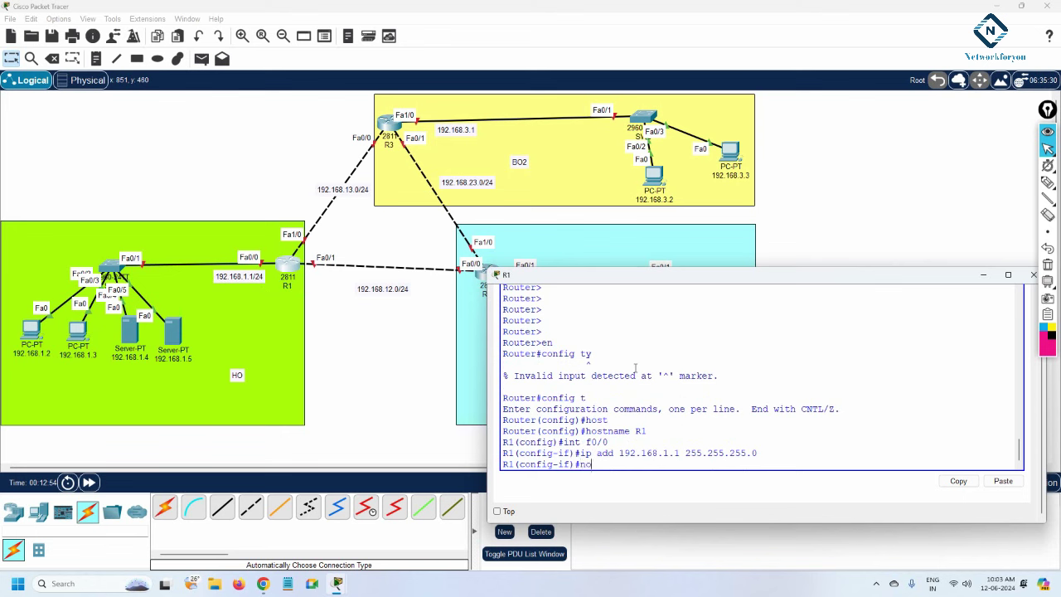
pyautogui.press('Return')
pyautogui.press('Return')
pyautogui.press('Return')
pyautogui.press('Return')
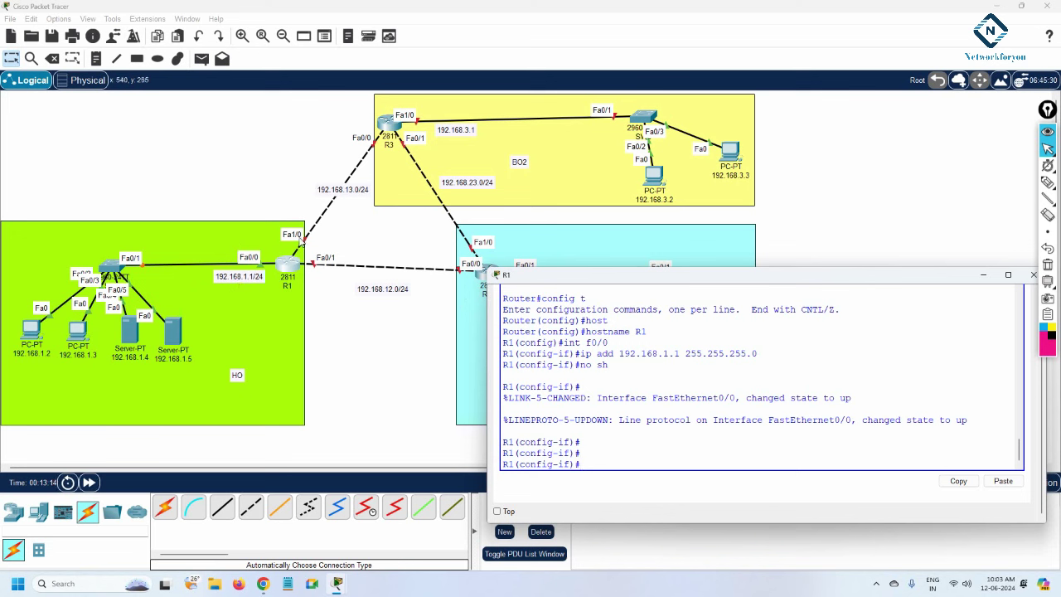
# - Address R1's Fa1/0 as 192.168.13.1/24 and bring it up
pyautogui.click(655, 455)
pyautogui.write('int f1/0')
pyautogui.press('Return')
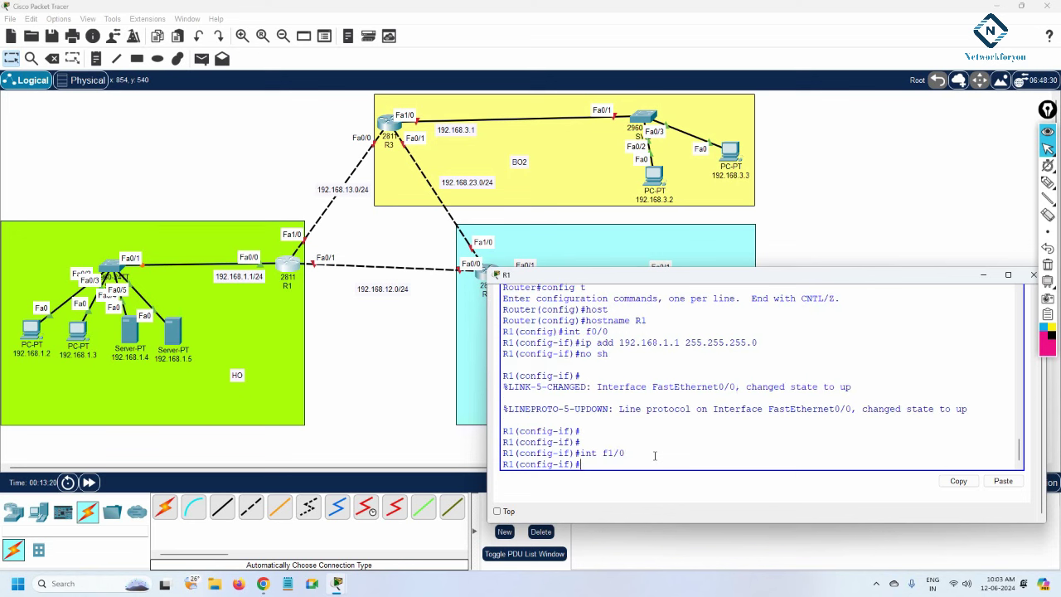
pyautogui.write('ip add 192.168.13.1 255.255.255.0')
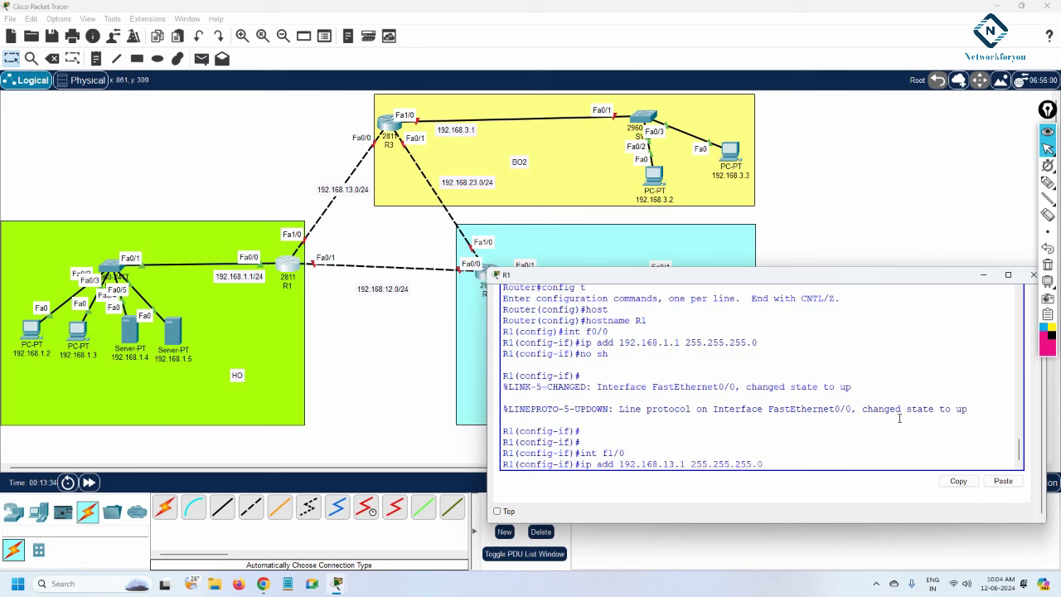
pyautogui.press('Return')
pyautogui.write('no sh')
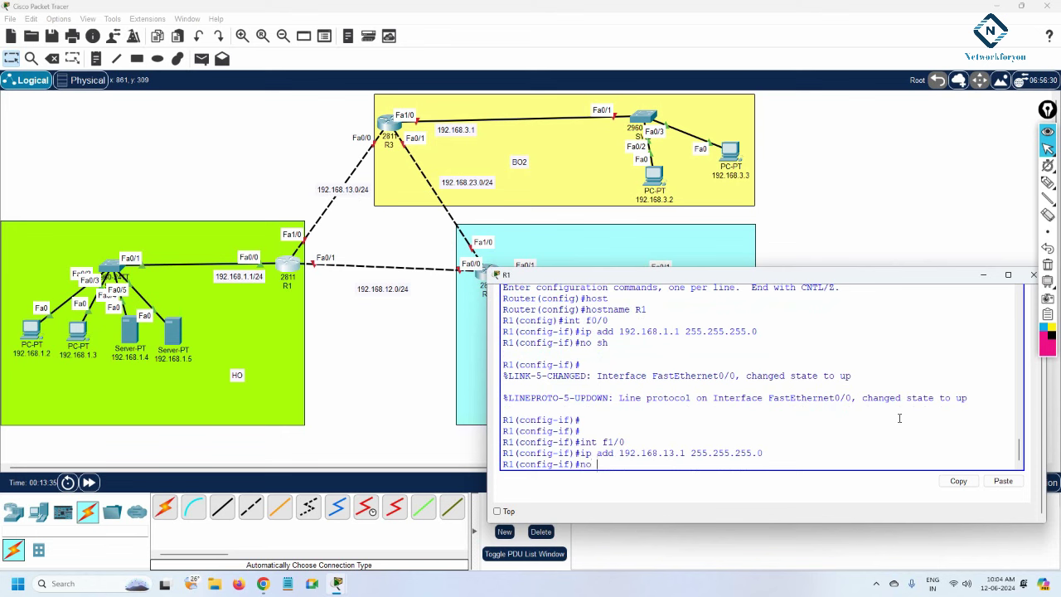
pyautogui.press('Return')
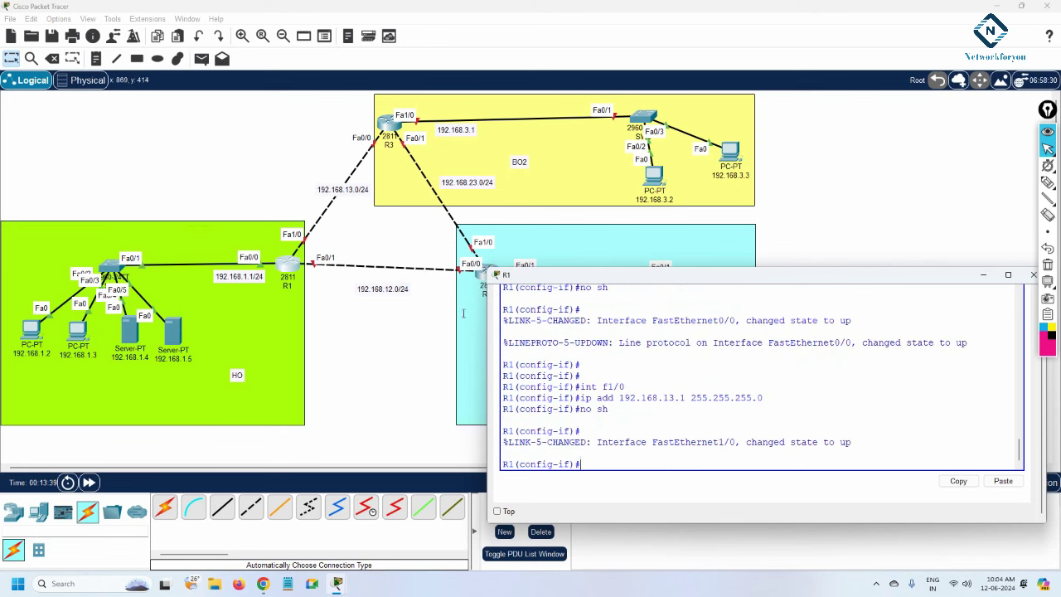
# - Address Fa0/1 as 192.168.12.1/24, bring it up, and run 'do sh ip int br'
pyautogui.write('int f0/1')
pyautogui.press('Return')
pyautogui.write('ip add')
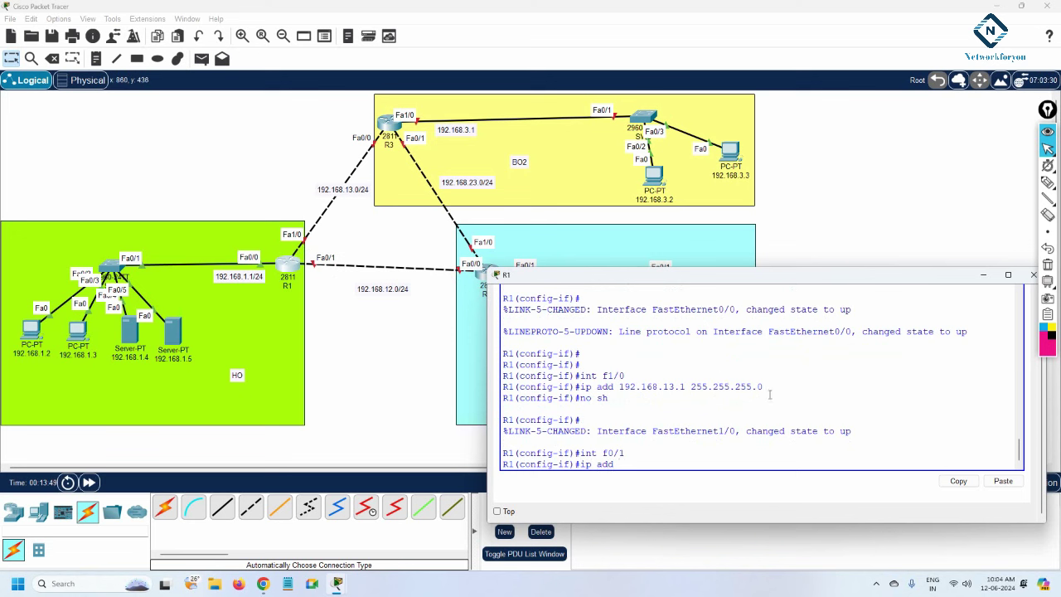
pyautogui.write(' 192.168.12.1 255.255.255.0')
pyautogui.press('Return')
pyautogui.write('no sh')
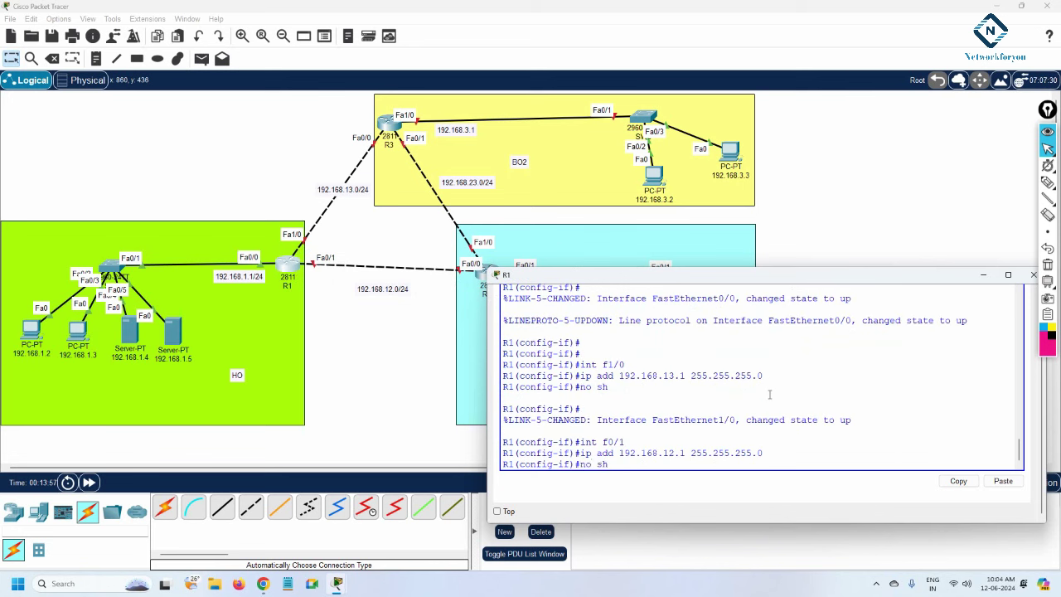
pyautogui.press('Return')
pyautogui.press('Return')
pyautogui.write('do')
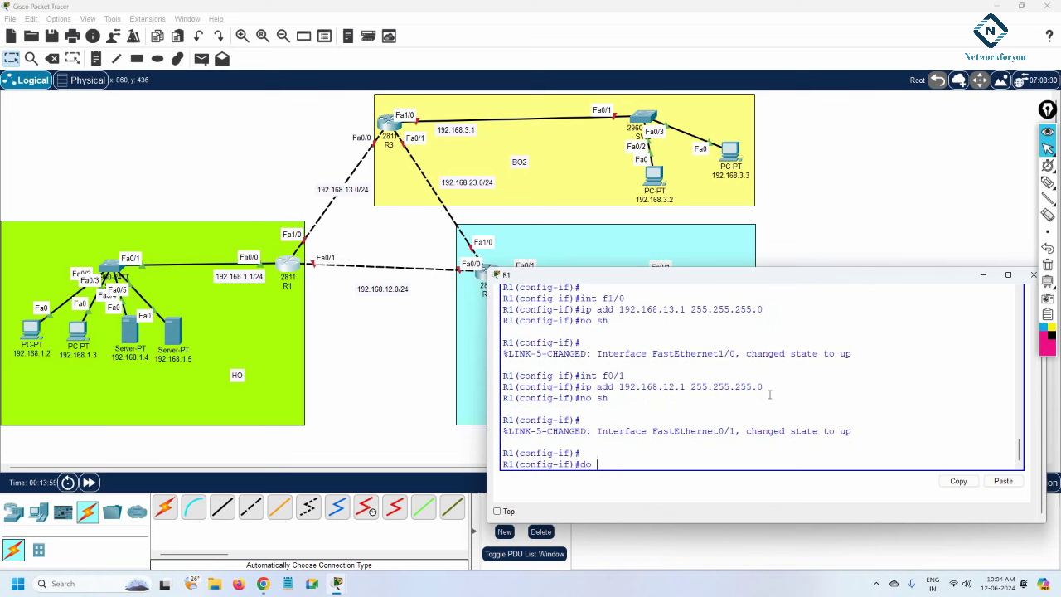
pyautogui.write(' sh ip int br')
pyautogui.press('Return')
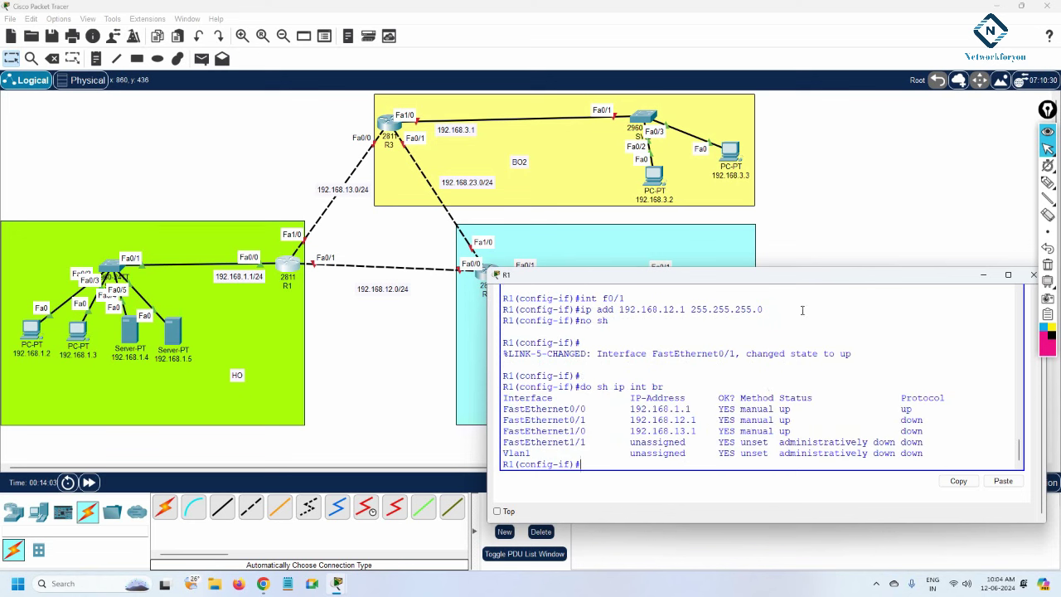
pyautogui.moveTo(595, 385); pyautogui.dragTo(930, 432)
pyautogui.doubleClick(597, 386)
pyautogui.click(582, 387)
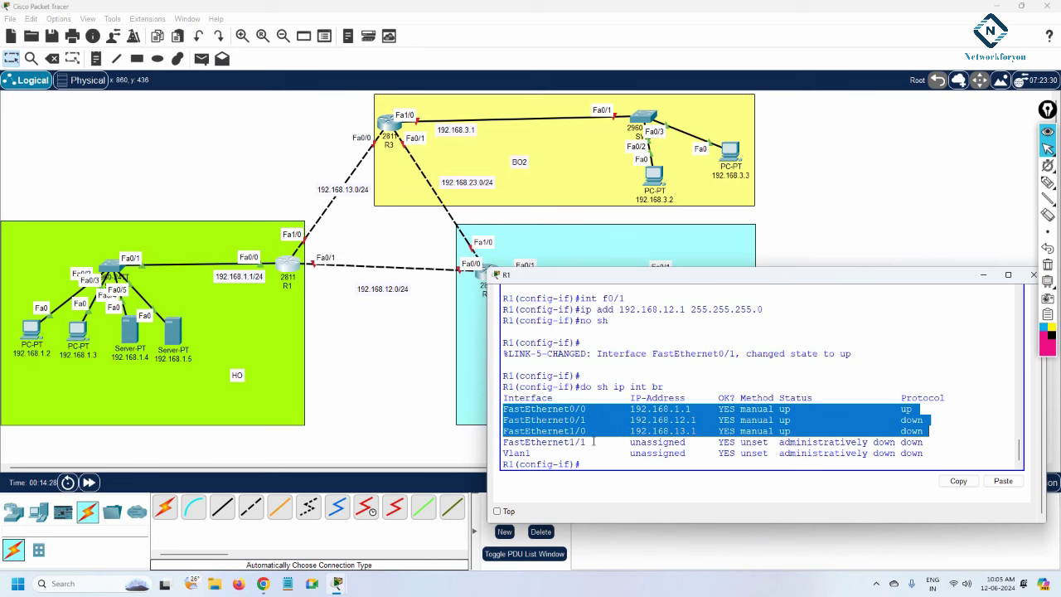
pyautogui.click(719, 446)
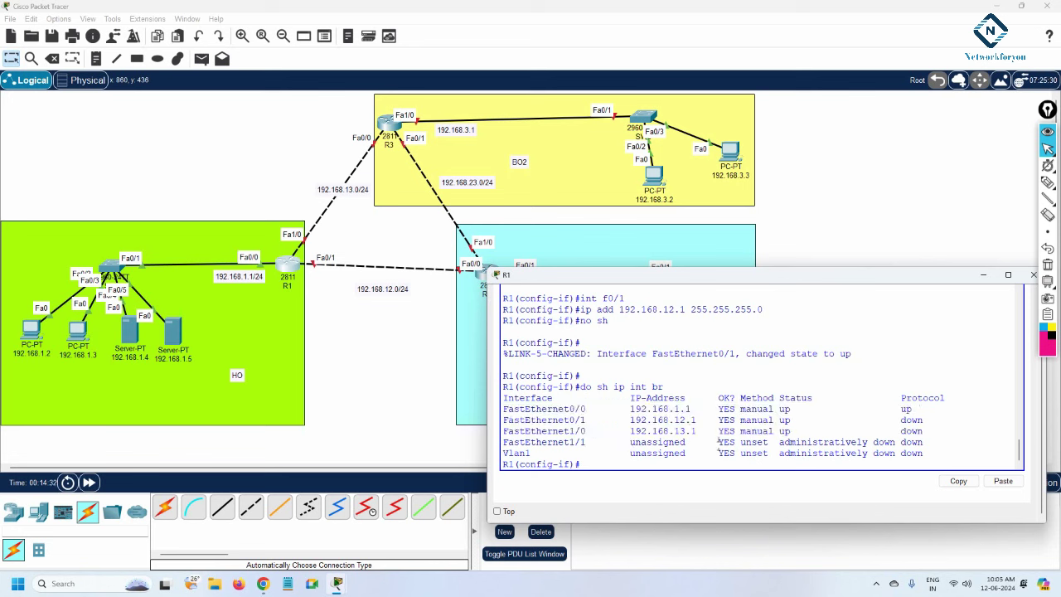
# - Start OSPF process 1 on R1 and put Fa0/0 into area 0
pyautogui.write('exit')
pyautogui.press('Return')
pyautogui.write('router')
pyautogui.write('ospf')
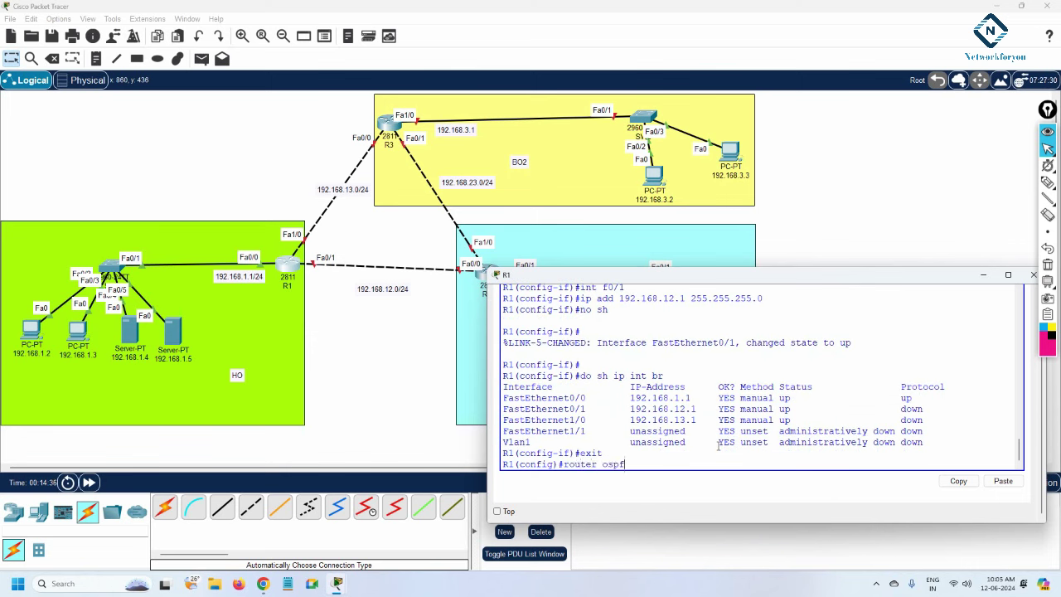
pyautogui.write(' 1')
pyautogui.press('Return')
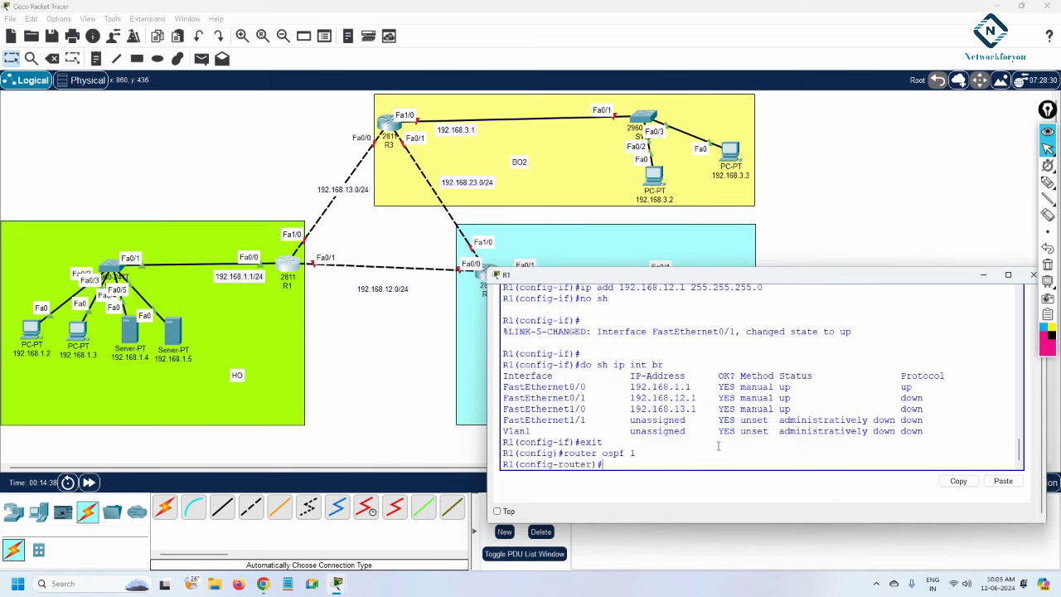
pyautogui.write('int f0/0')
pyautogui.press('Return')
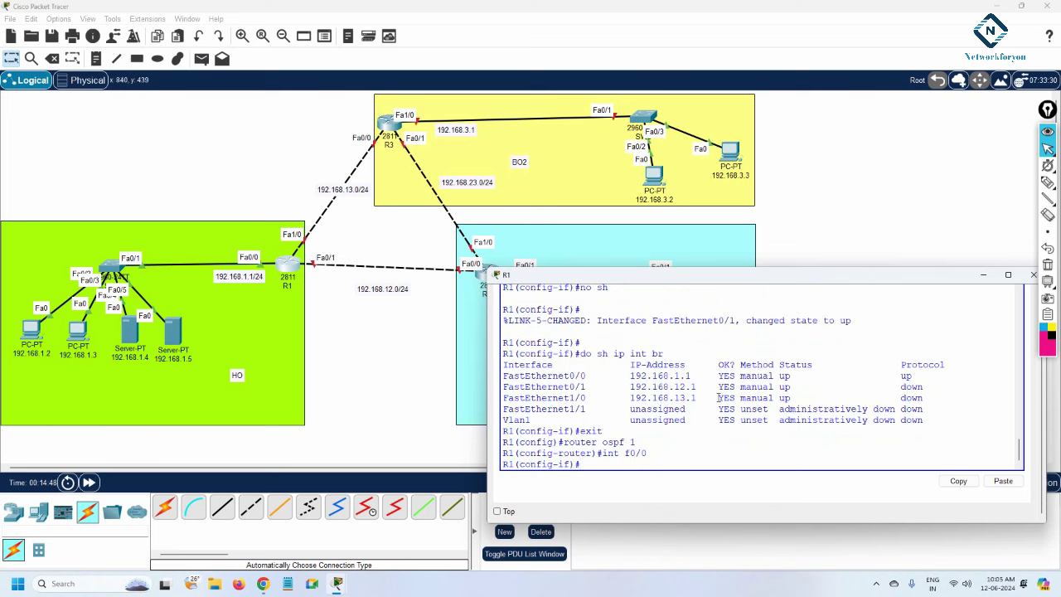
pyautogui.write('ip ospf 1 are')
pyautogui.press('Tab')
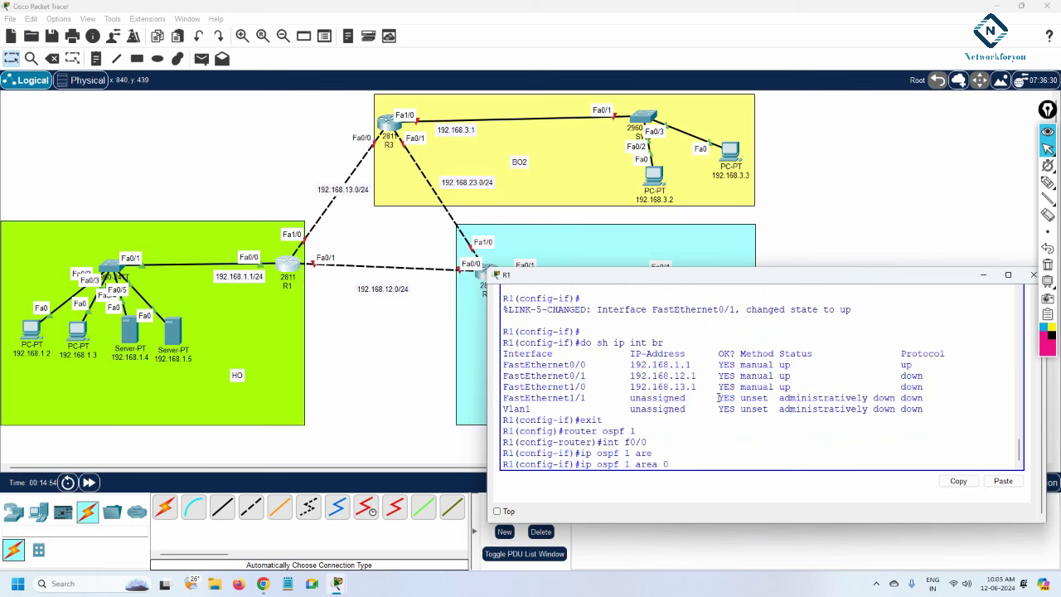
pyautogui.write('0')
pyautogui.press('Return')
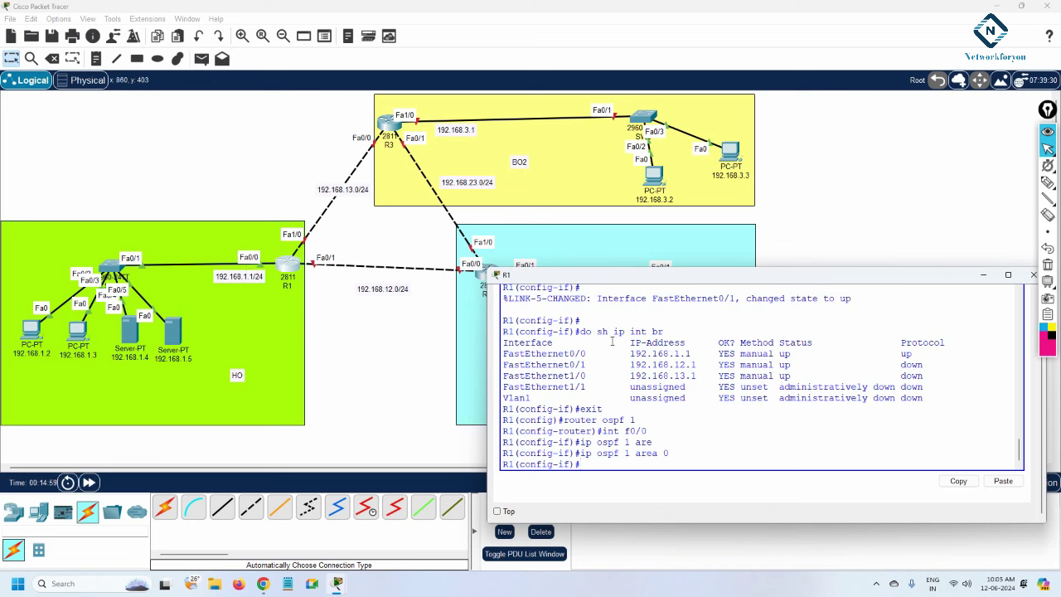
# - Add Fa1/0 and Fa0/1 to OSPF 1 area 0 as well
pyautogui.write('int f1/0')
pyautogui.press('Return')
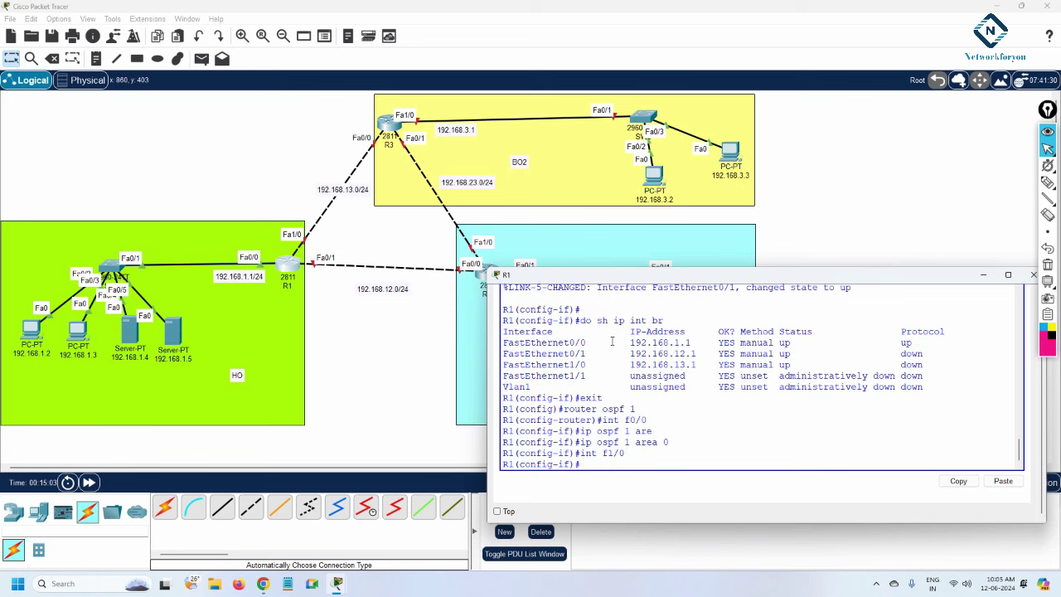
pyautogui.press('Up')
pyautogui.press('Up')
pyautogui.press('Return')
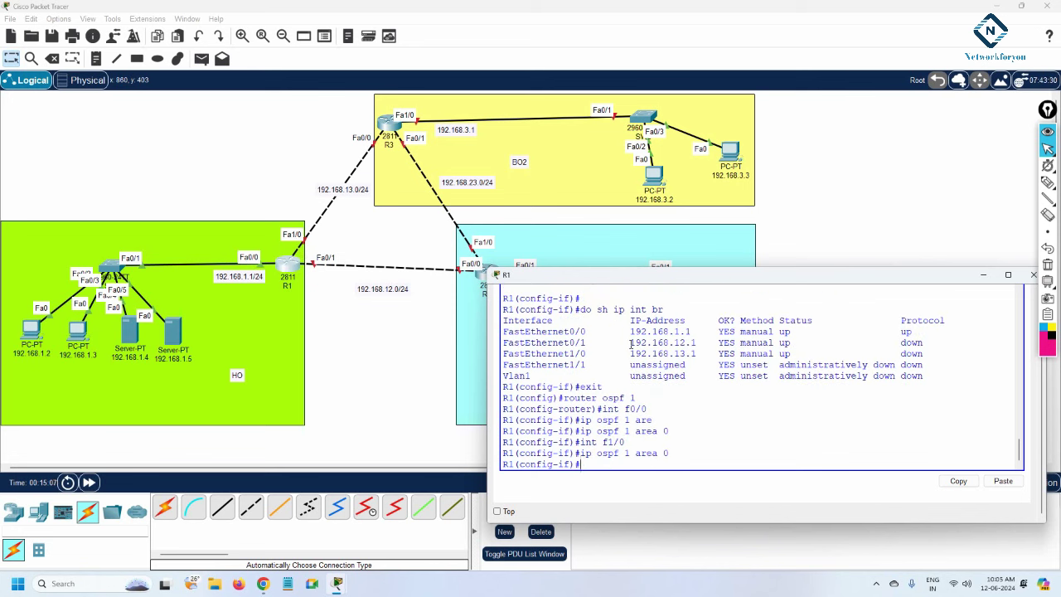
pyautogui.write('int f0/1')
pyautogui.press('Return')
pyautogui.press('Up')
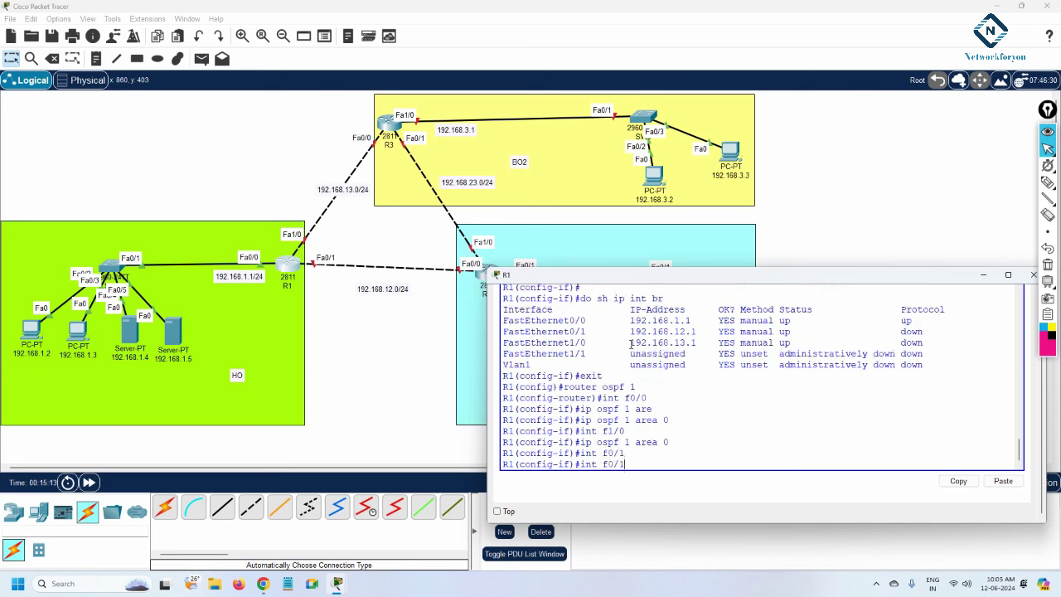
pyautogui.press('Up')
pyautogui.press('Return')
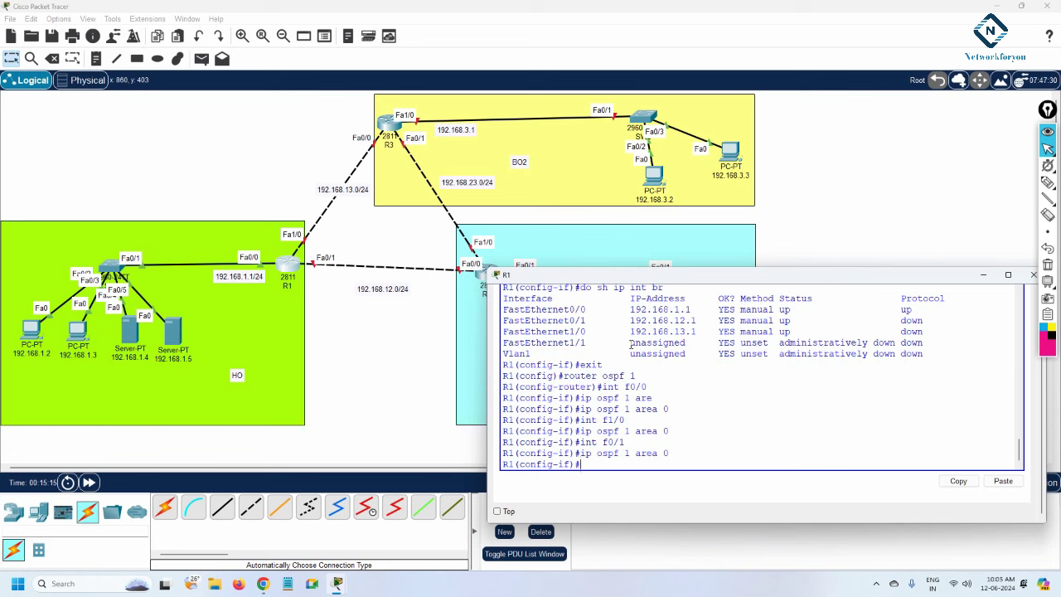
# - Save R1's configuration with 'do wr' and again with 'wr' from privileged mode
pyautogui.write('do wr')
pyautogui.press('Return')
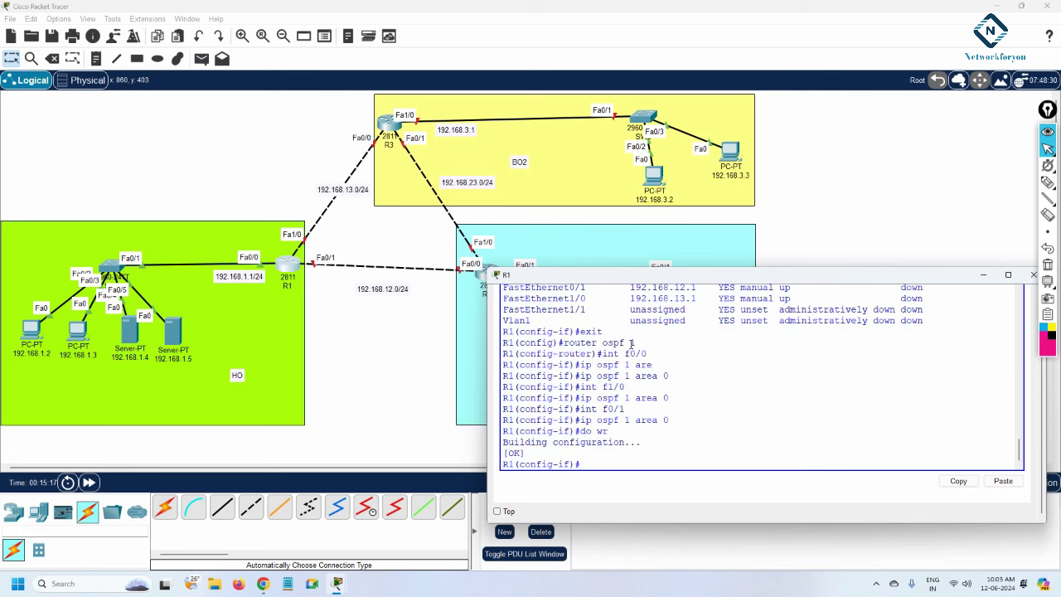
pyautogui.hotkey('ctrl', 'z')
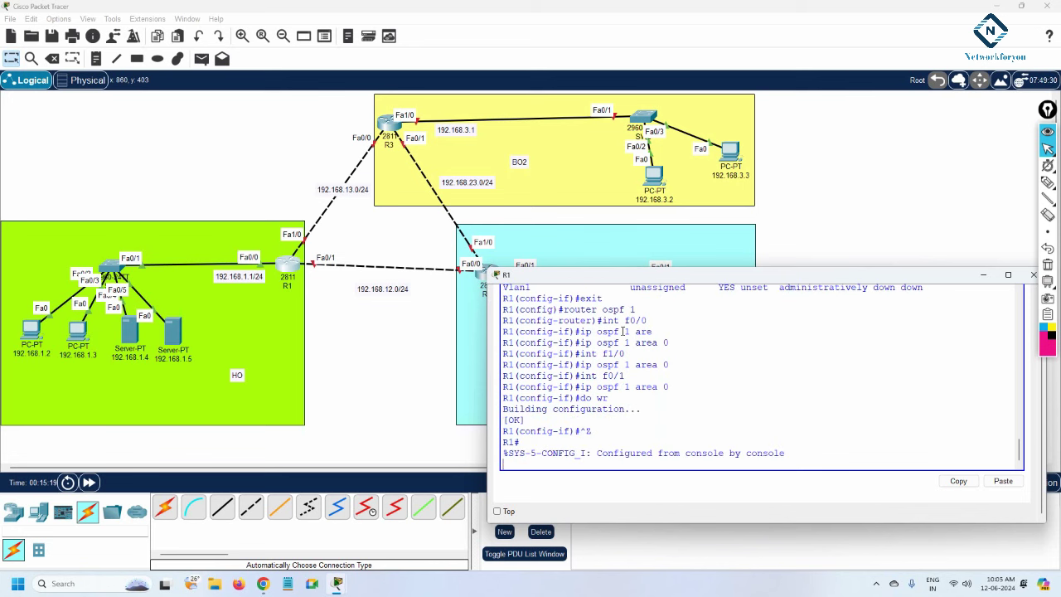
pyautogui.press('Return')
pyautogui.press('Return')
pyautogui.press('Return')
pyautogui.press('Return')
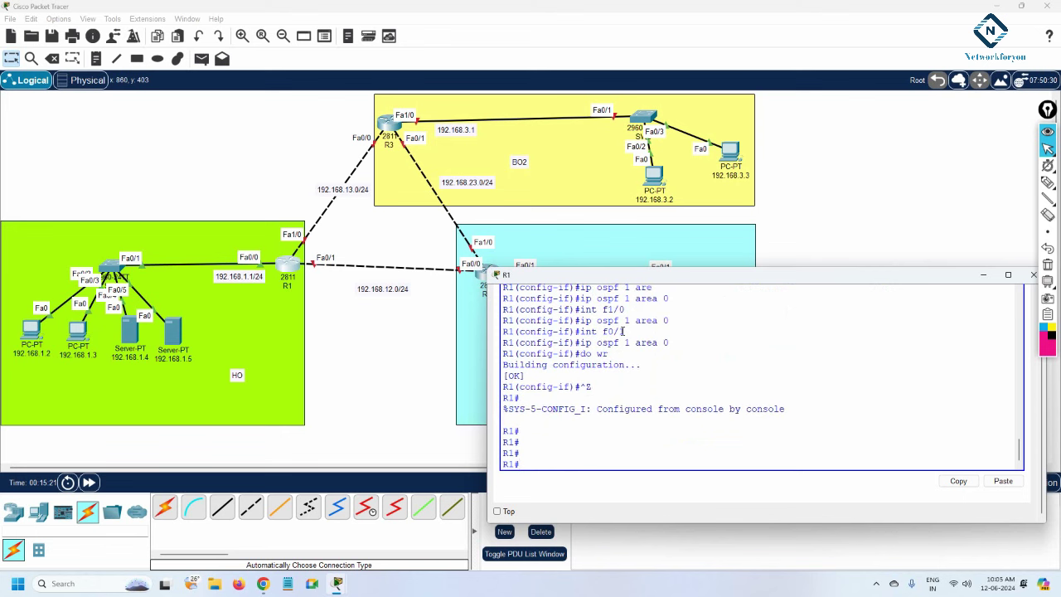
pyautogui.write('wr')
pyautogui.press('Return')
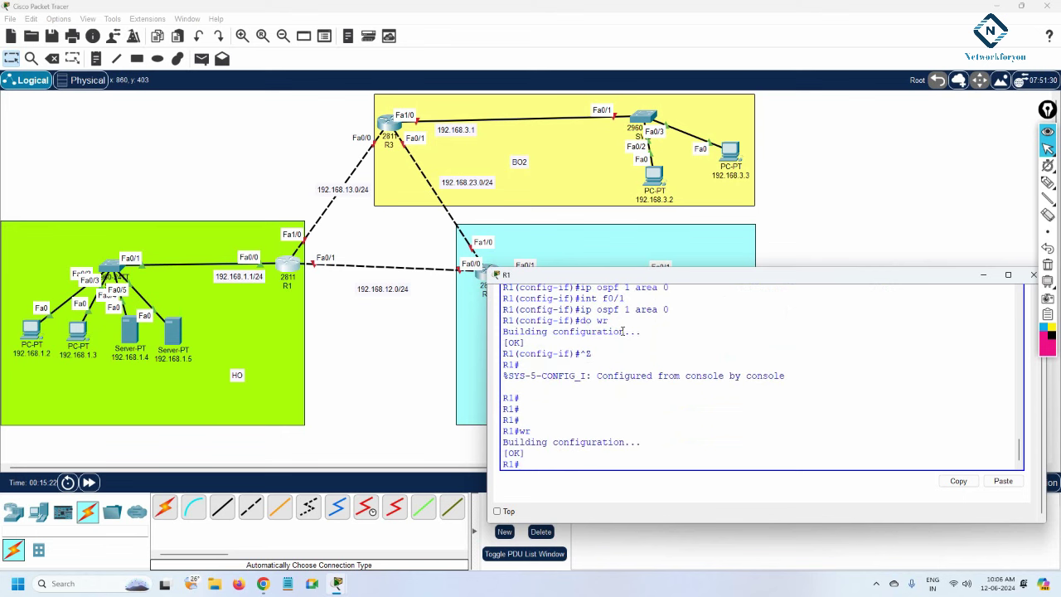
# - Close R1's window and open router R2's CLI in a widened window
pyautogui.click(1032, 274)
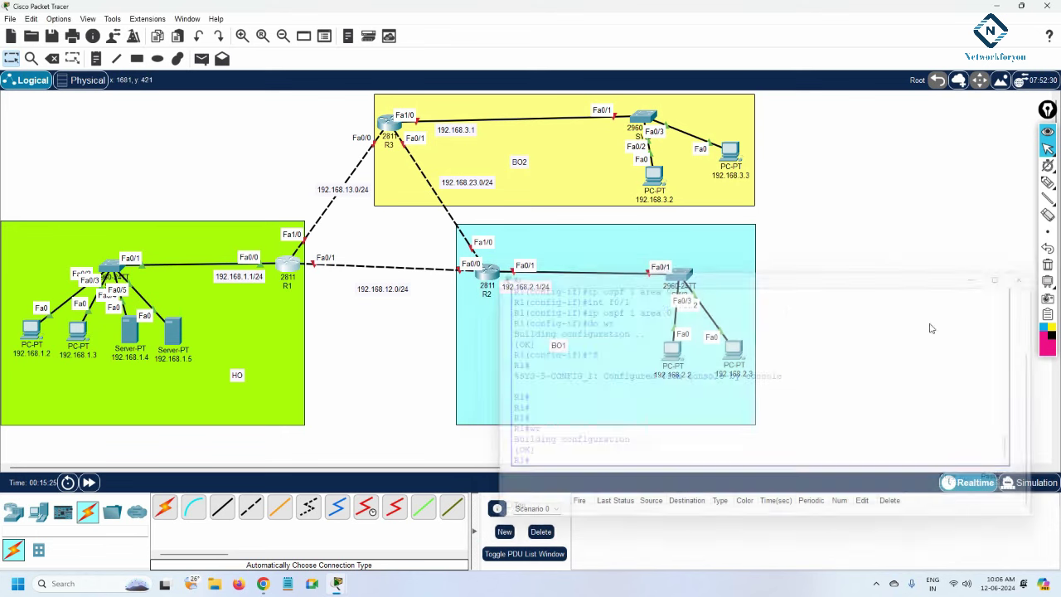
pyautogui.click(486, 276)
pyautogui.click(463, 148)
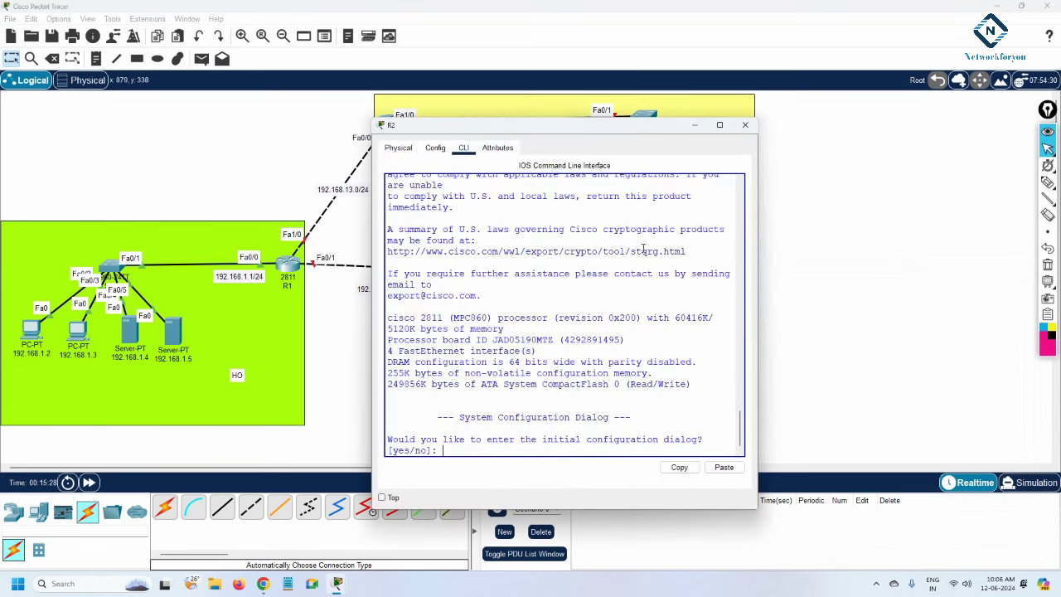
pyautogui.moveTo(759, 266); pyautogui.dragTo(1024, 271)
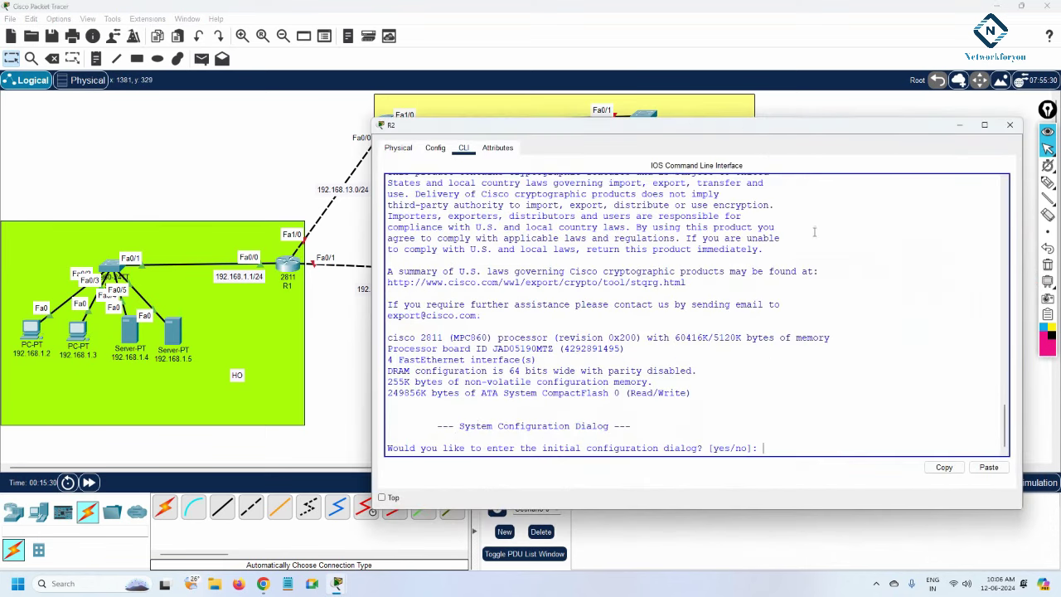
pyautogui.moveTo(700, 121); pyautogui.dragTo(897, 126)
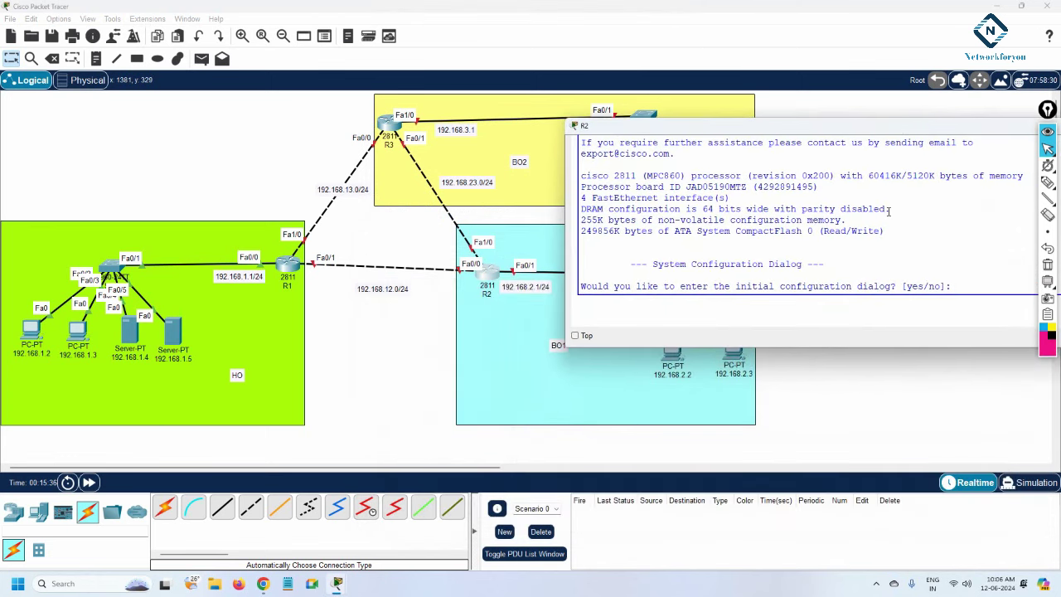
# - Decline R2's setup dialog, enter global configuration mode and type 'hostname R2'
pyautogui.write('no')
pyautogui.press('Return')
pyautogui.press('Return')
pyautogui.press('Return')
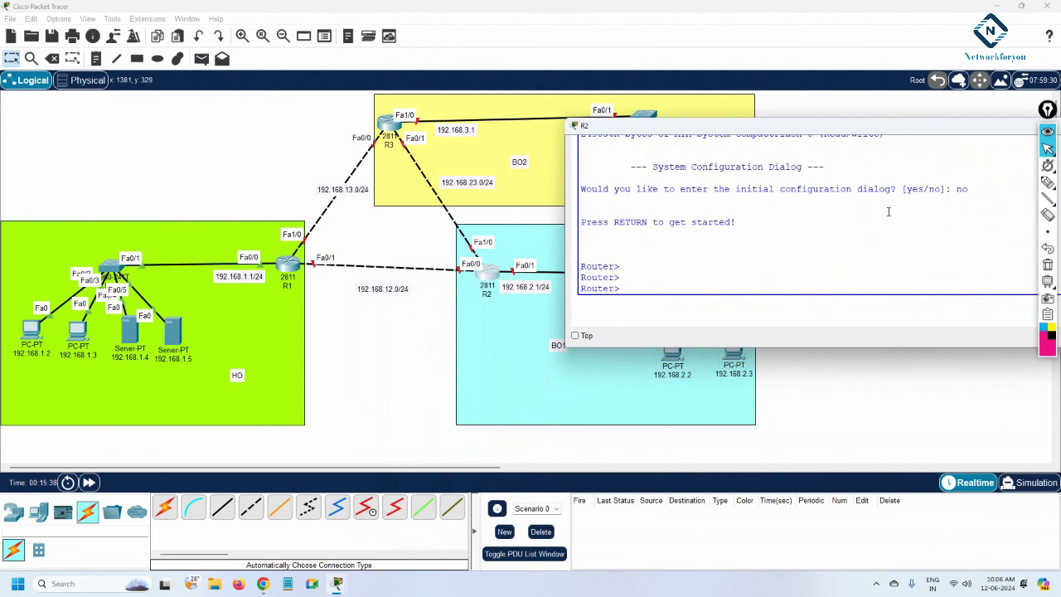
pyautogui.write('en')
pyautogui.press('Return')
pyautogui.write('config t')
pyautogui.press('Return')
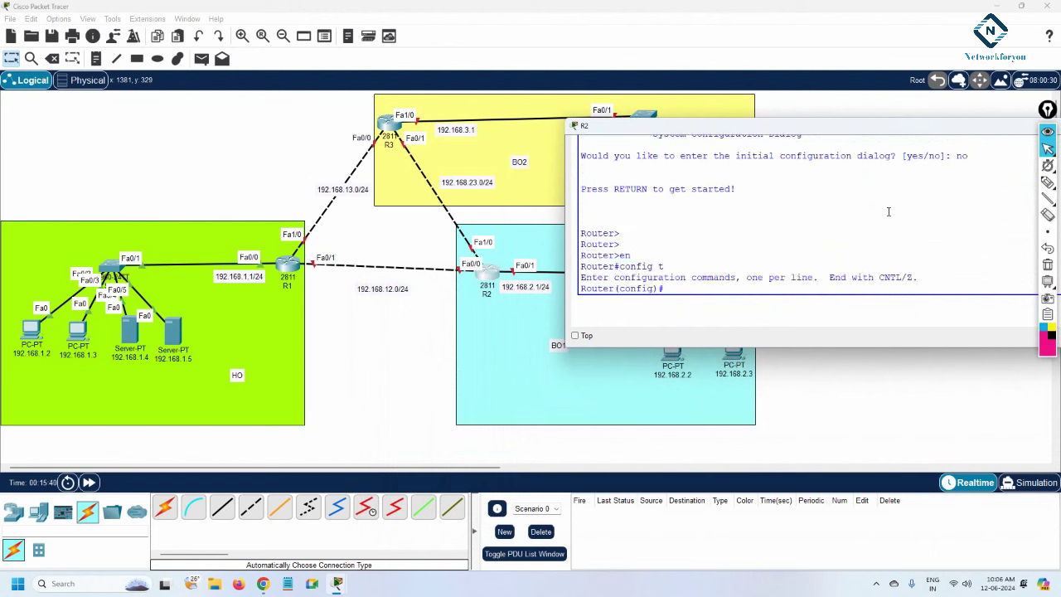
pyautogui.write('host')
pyautogui.press('Return')
pyautogui.write('hostname R')
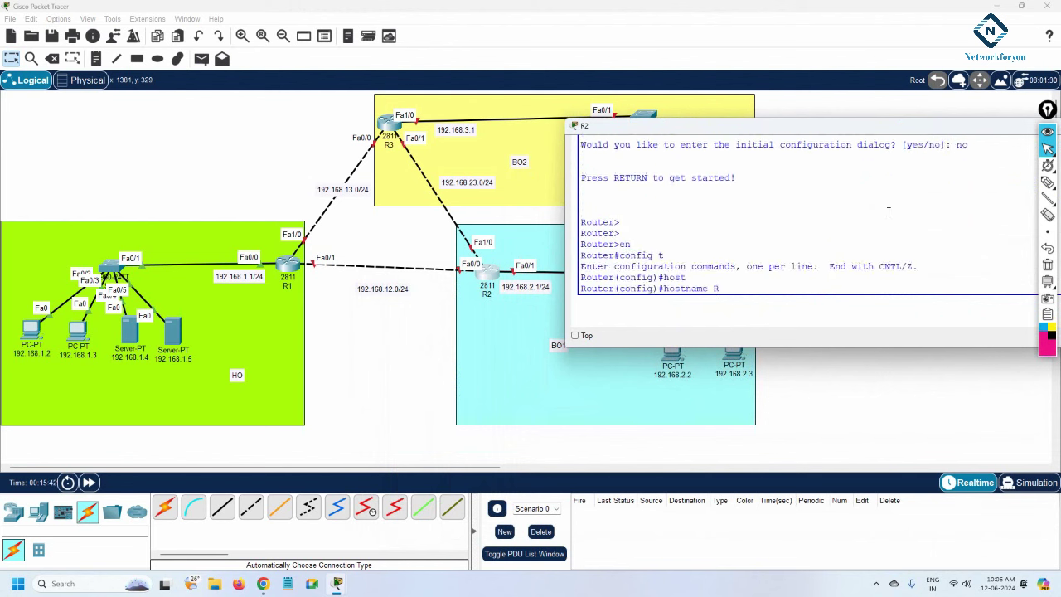
pyautogui.write('2')
# - Apply hostname R2, then address Fa0/0 as 192.168.12.2/24 and bring it up
pyautogui.press('Return')
pyautogui.press('Return')
pyautogui.write('int ')
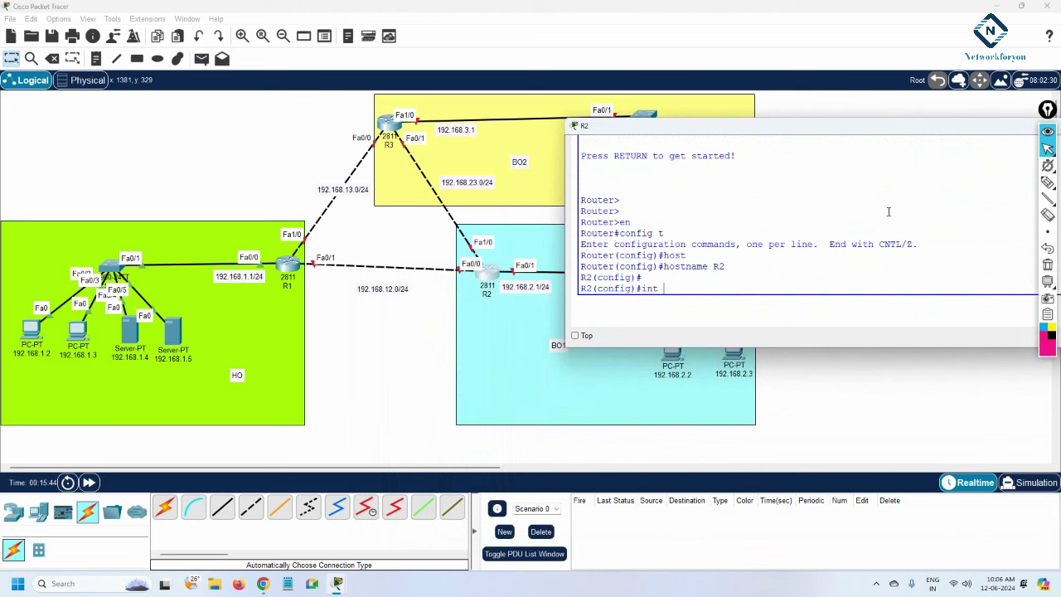
pyautogui.write('f0/0')
pyautogui.press('Return')
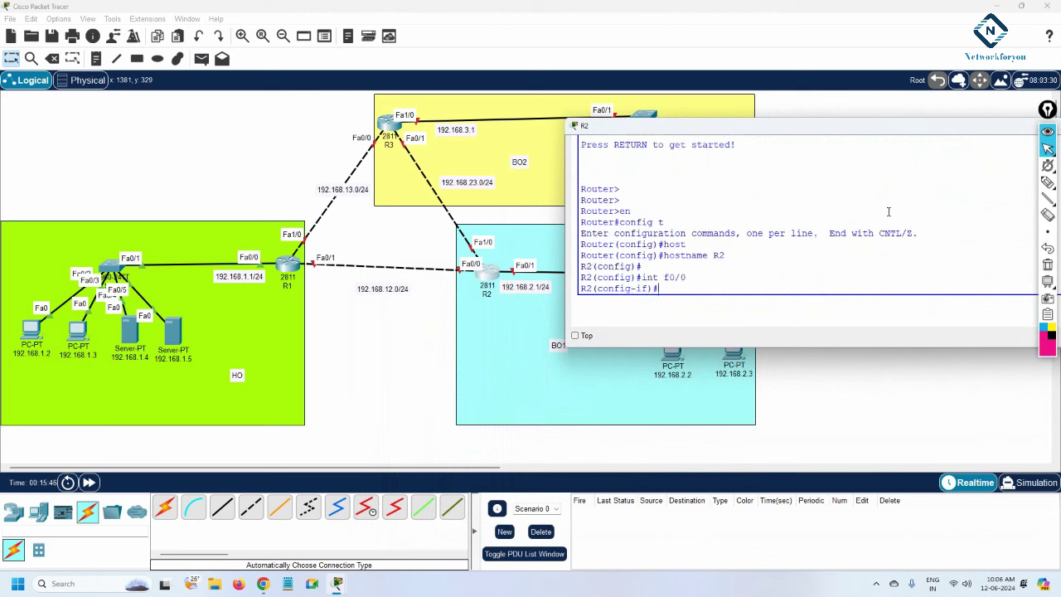
pyautogui.write('ip add 192.168.12')
pyautogui.press('Return')
pyautogui.write('ip add 192.168.12')
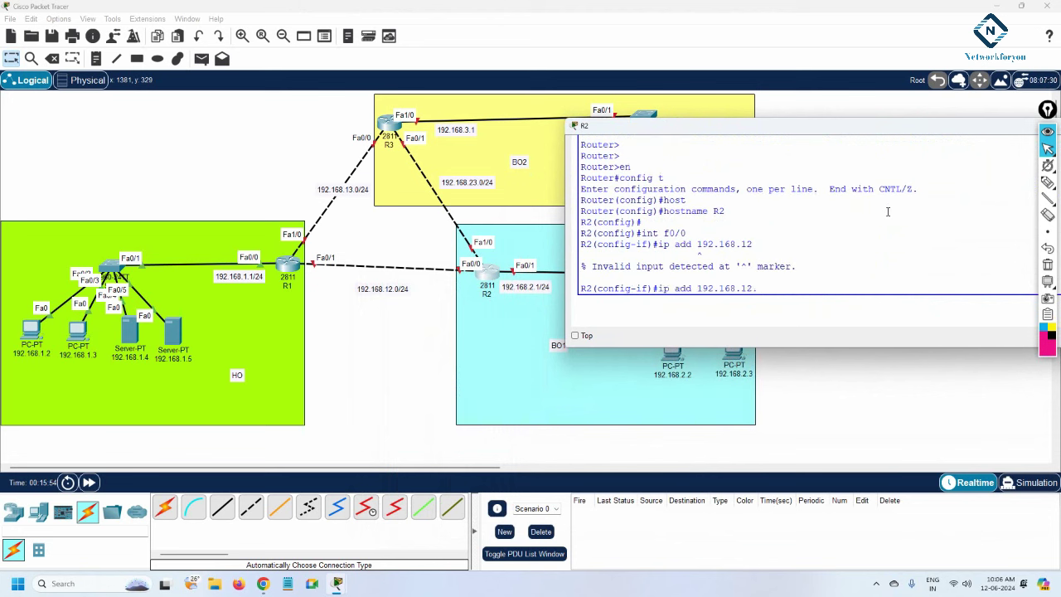
pyautogui.write('.1')
pyautogui.press('BackSpace')
pyautogui.write('2 255.255.255.0')
pyautogui.press('Return')
pyautogui.write('no sh')
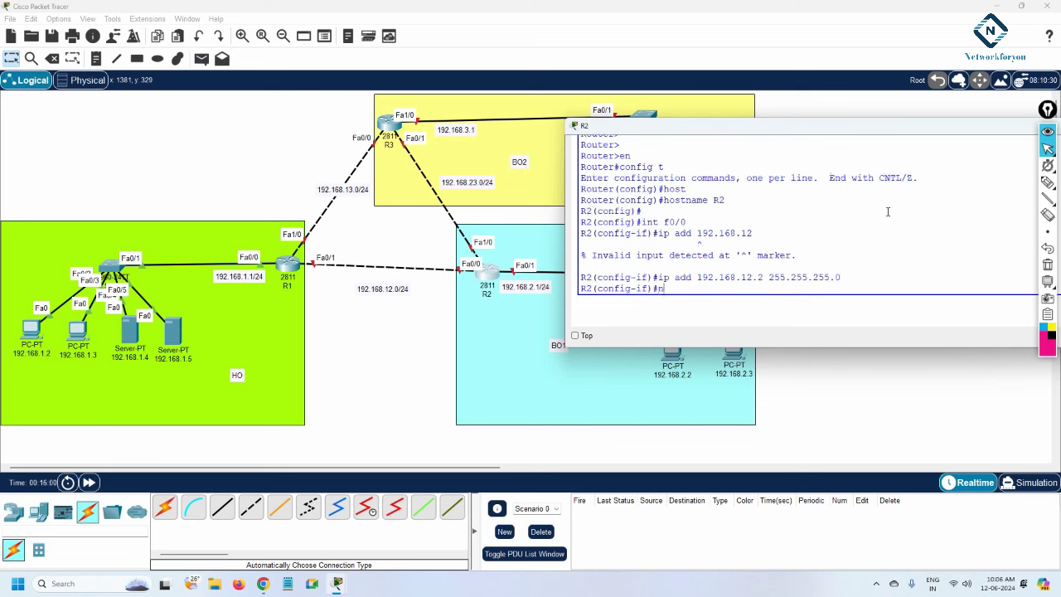
pyautogui.press('Return')
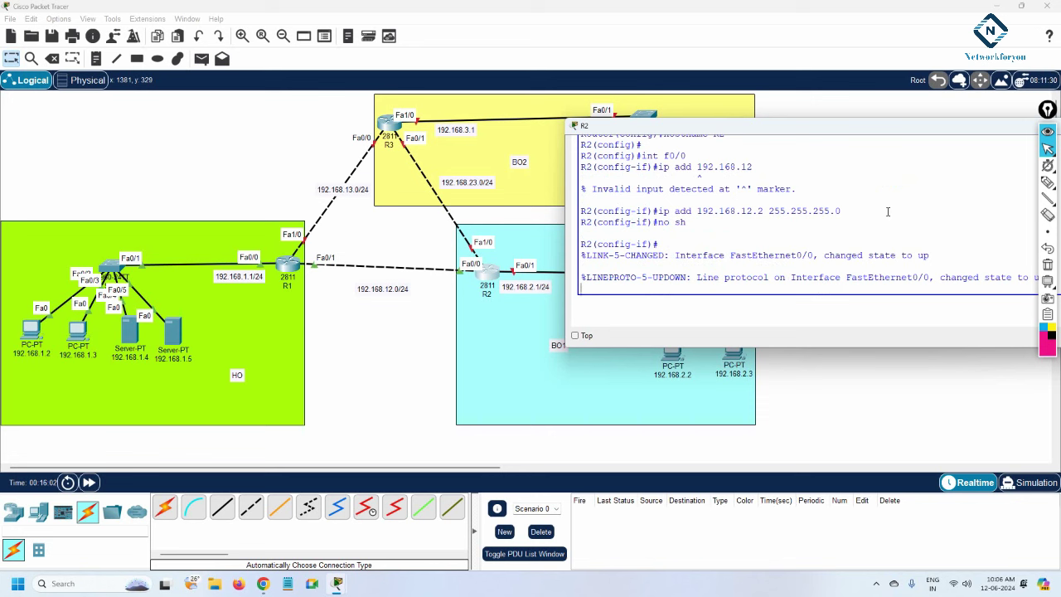
pyautogui.write('i')
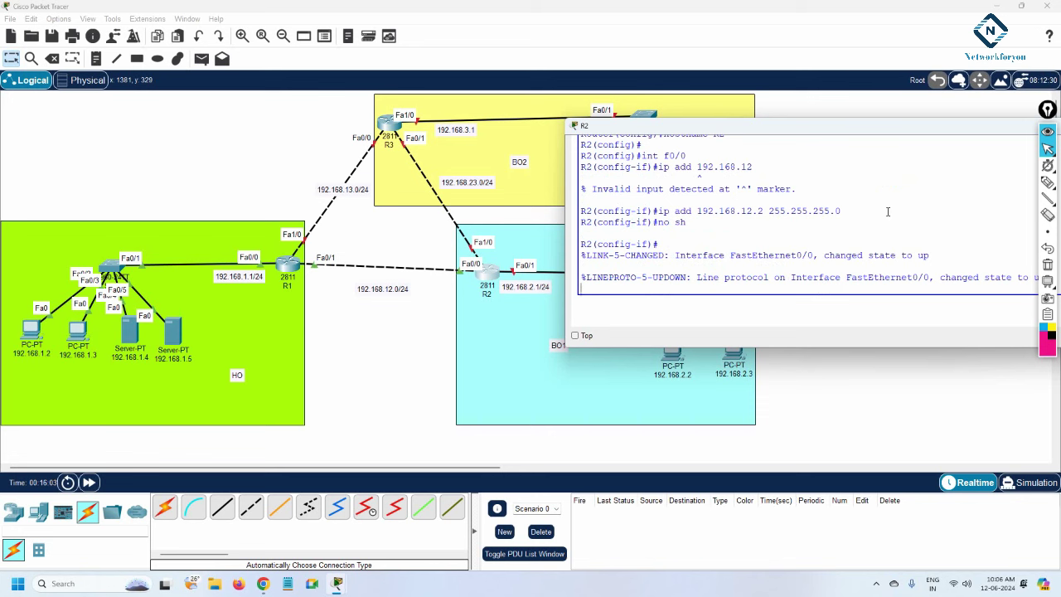
pyautogui.press('Return')
pyautogui.press('Return')
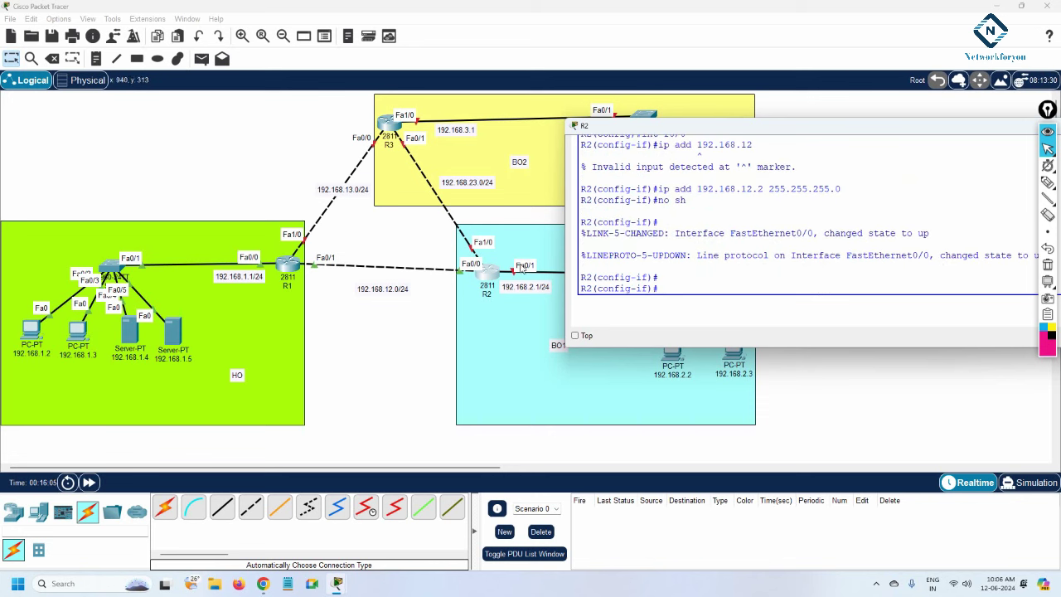
# - Address Fa0/1 as 192.168.2.1/24 and bring it up
pyautogui.write('int f0/1')
pyautogui.press('Return')
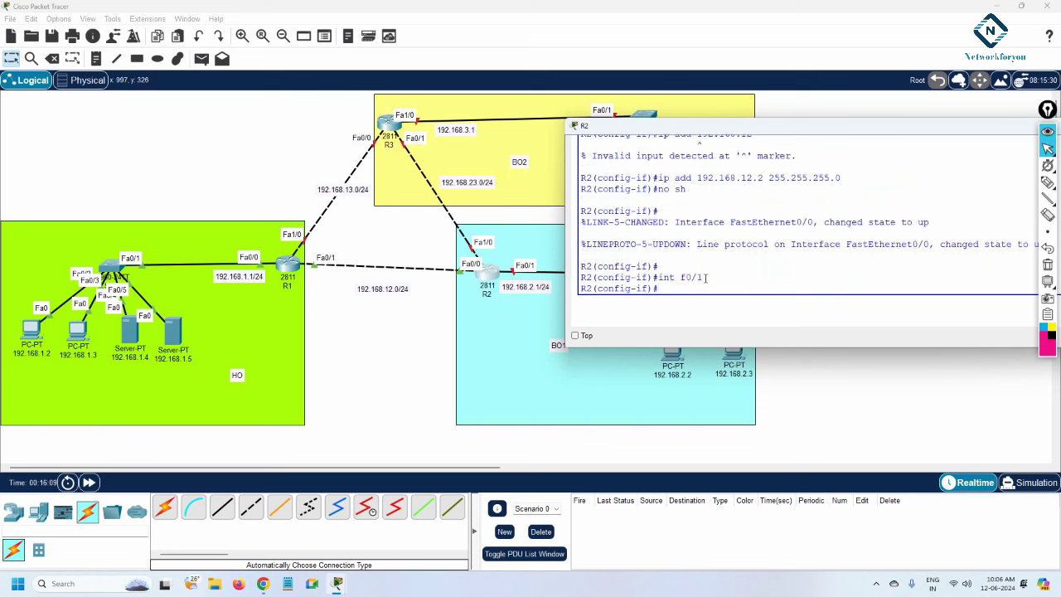
pyautogui.write('ip add 192.168.2.1 255.255.255.0')
pyautogui.press('Return')
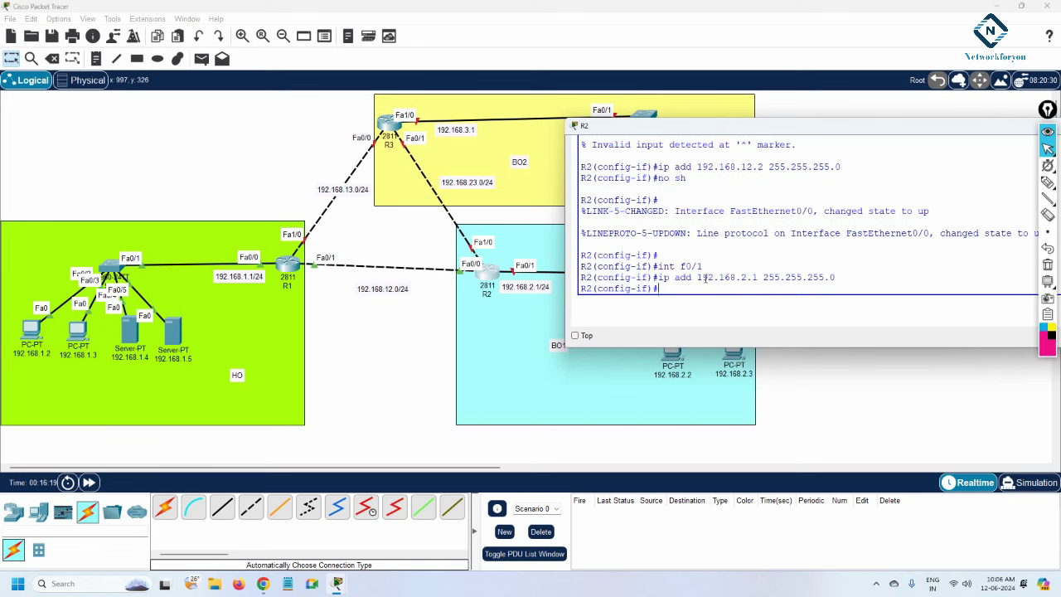
pyautogui.write('no sh')
pyautogui.press('Return')
pyautogui.press('Return')
pyautogui.press('Return')
pyautogui.press('Return')
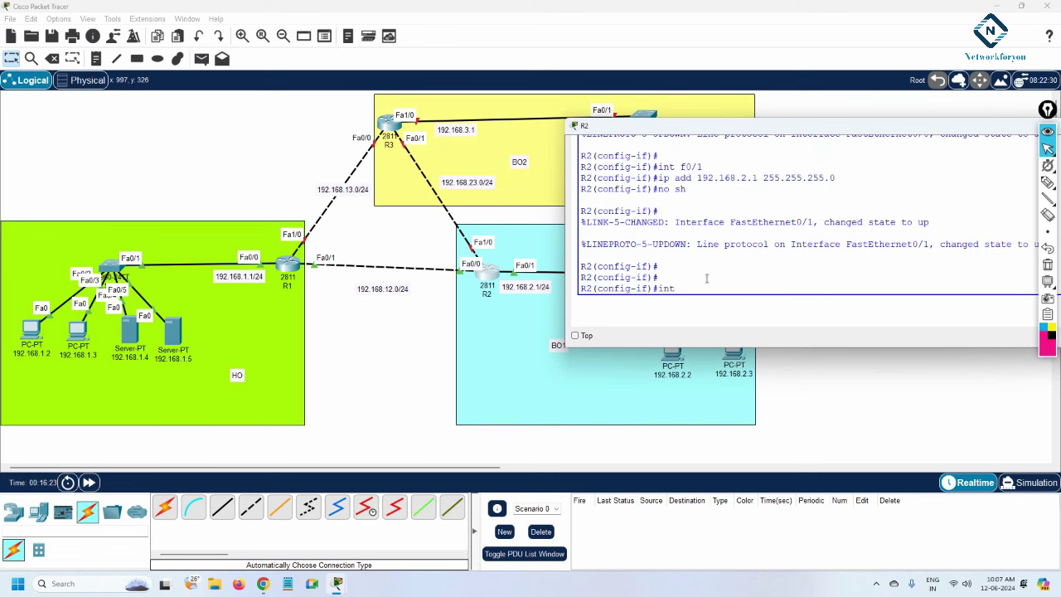
# - Address Fa1/0 as 192.168.23.1/24, bring it up, exit and type 'do sh ip int br'
pyautogui.write('int f1/0')
pyautogui.press('Return')
pyautogui.write('ip ad')
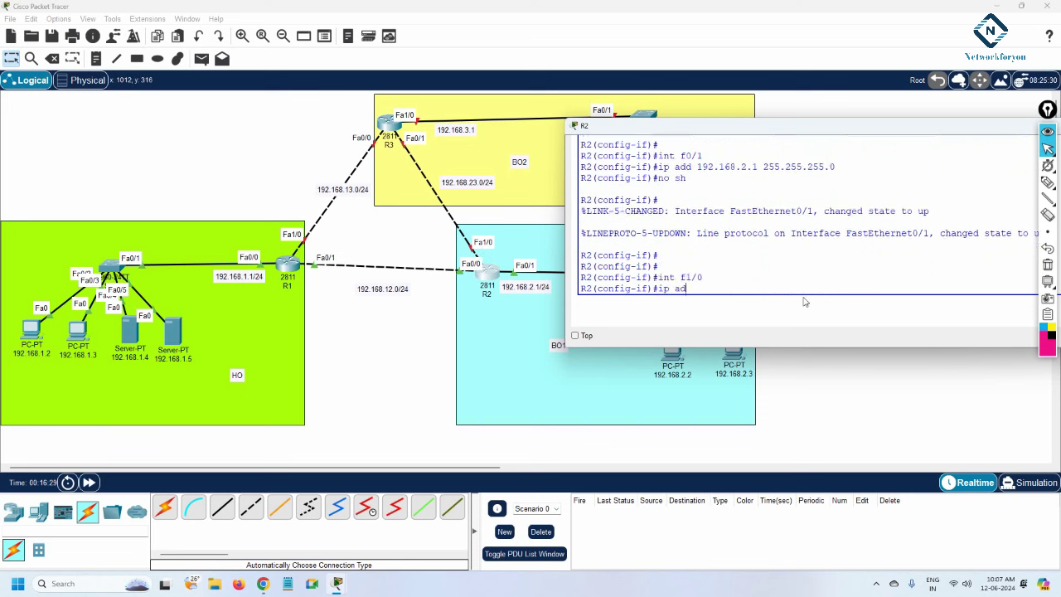
pyautogui.write('d 192.168.23.1 255.255.255.0')
pyautogui.press('Return')
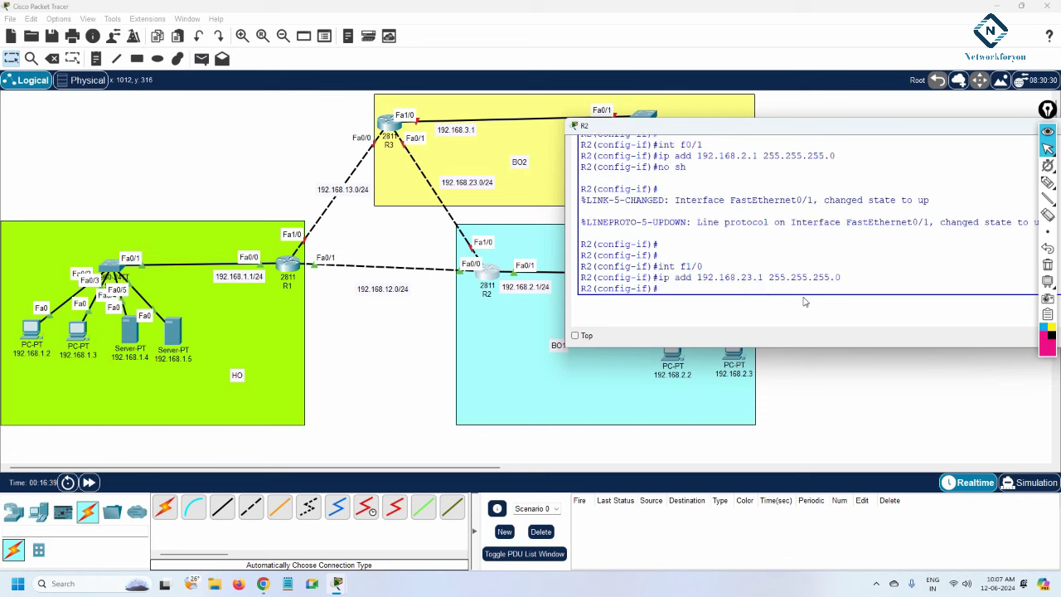
pyautogui.write('no sh')
pyautogui.press('Return')
pyautogui.press('Return')
pyautogui.press('Return')
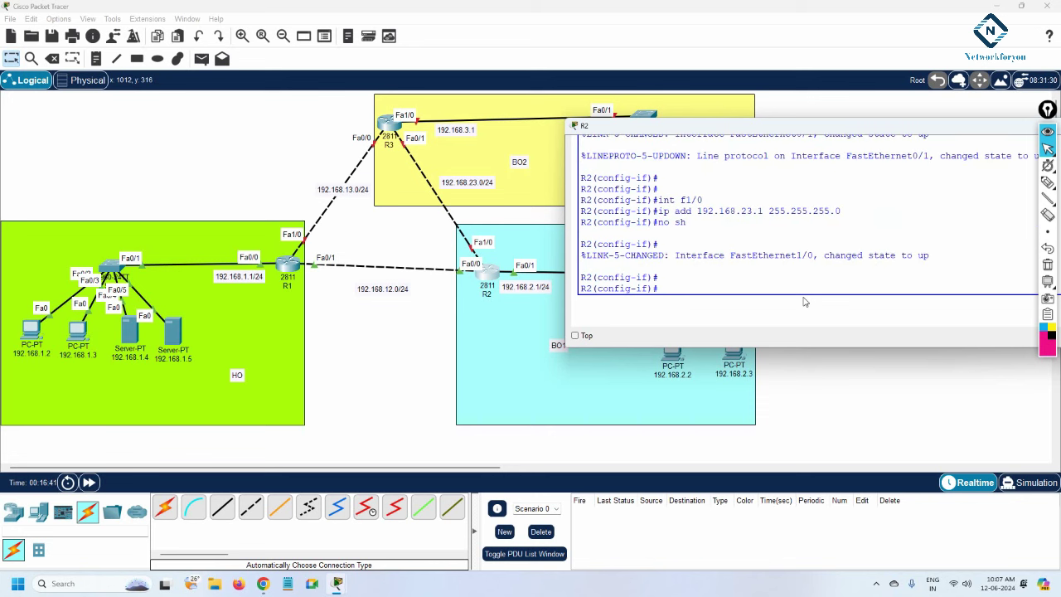
pyautogui.write('exit')
pyautogui.press('Return')
pyautogui.press('Return')
pyautogui.press('Return')
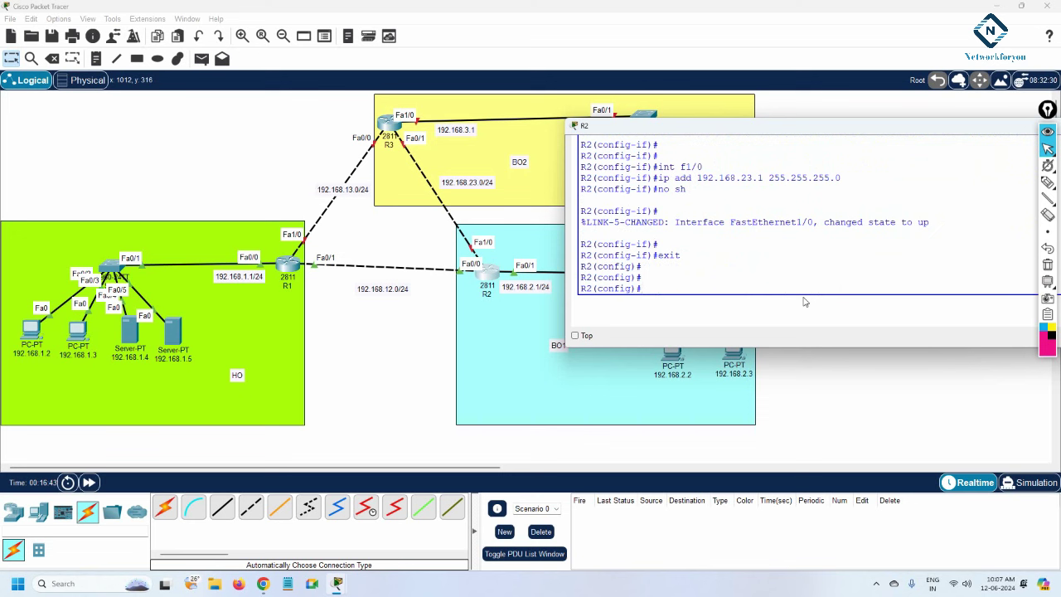
pyautogui.write('do sh ip int b')
pyautogui.write('r')
pyautogui.press('Return')
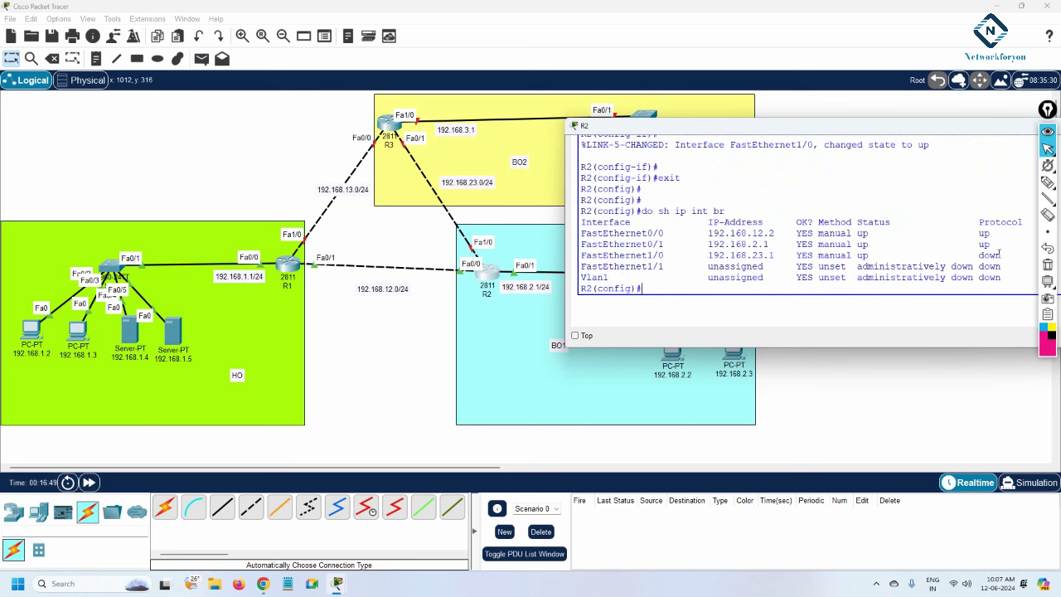
# - Mark R2's interface status rows, then enter 'router ospf' to start OSPF process 1
pyautogui.moveTo(1004, 255); pyautogui.dragTo(578, 233)
pyautogui.click(887, 237)
pyautogui.write('router ospf')
pyautogui.press('Tab')
# - Start OSPF process 1 on R2 and enable it on f0/0 in area 0
pyautogui.write('1')
pyautogui.press('Return')
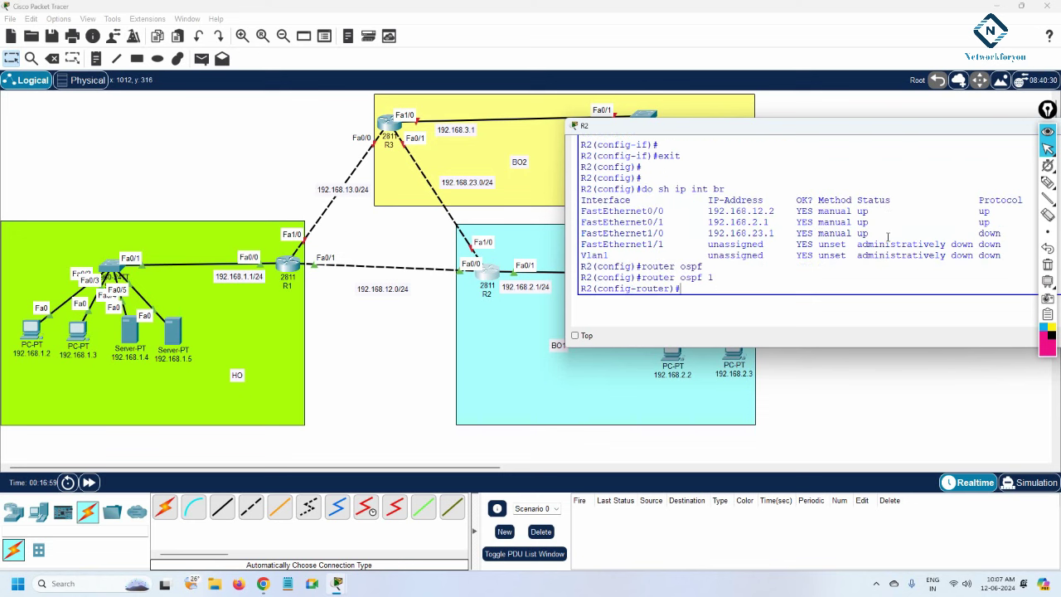
pyautogui.write('int f0/0')
pyautogui.press('Return')
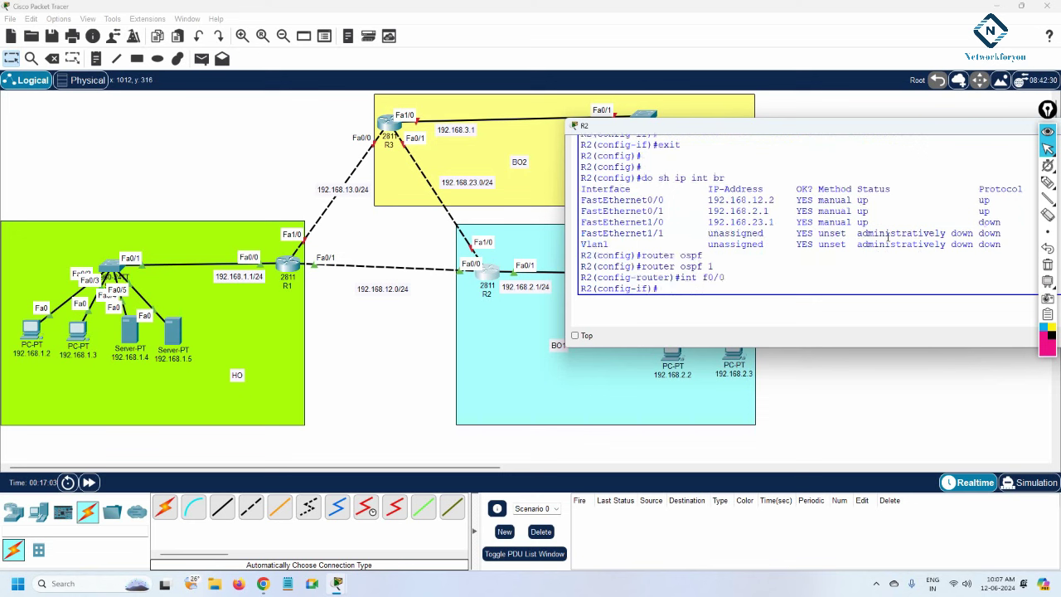
pyautogui.write('ip ospf 1 area 0')
pyautogui.press('Return')
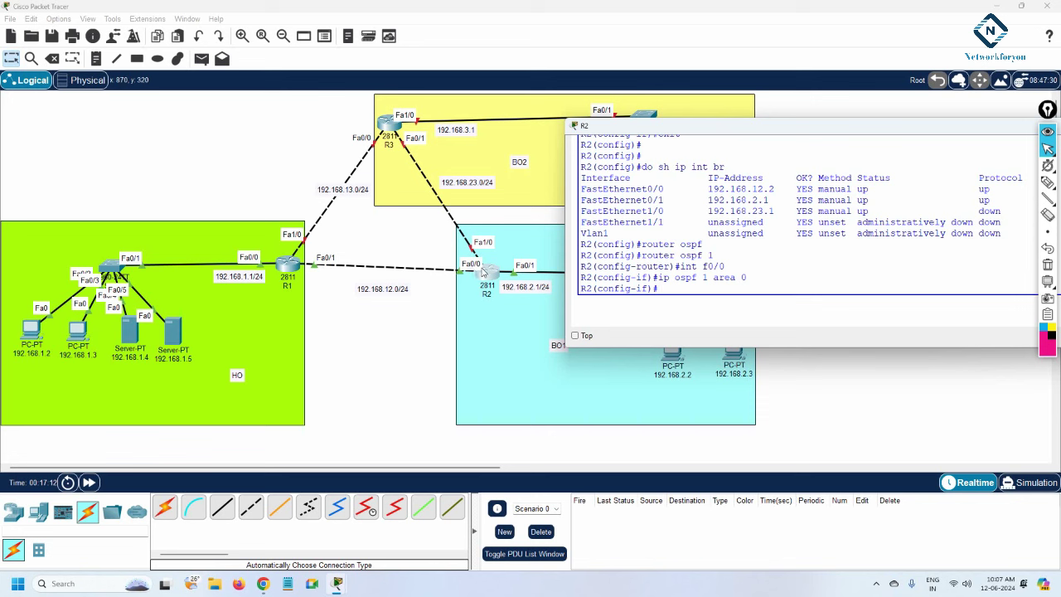
# - Enable OSPF process 1 in area 0 on R2's f0/1 interface
pyautogui.press('Up')
pyautogui.press('Up')
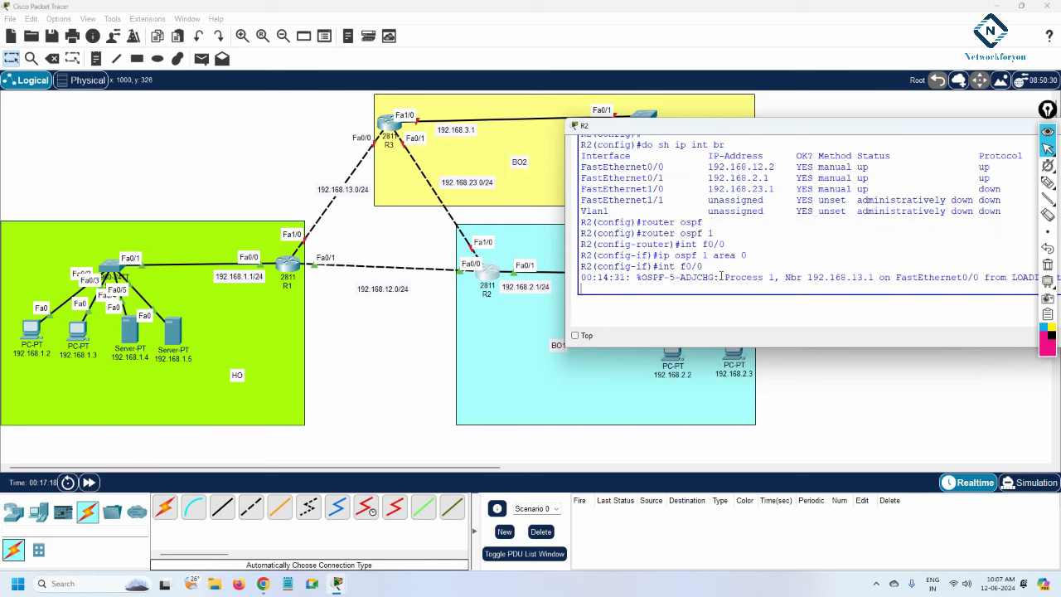
pyautogui.write('int br')
pyautogui.press('BackSpace')
pyautogui.press('BackSpace')
pyautogui.press('BackSpace')
pyautogui.press('BackSpace')
pyautogui.press('BackSpace')
pyautogui.press('BackSpace')
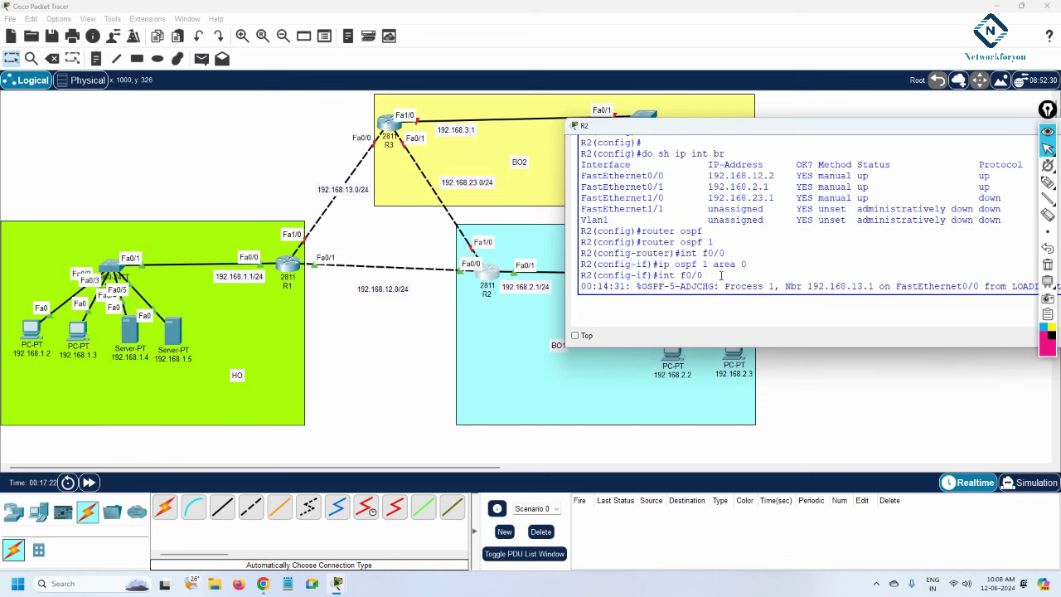
pyautogui.press('Return')
pyautogui.write('router ospf 1')
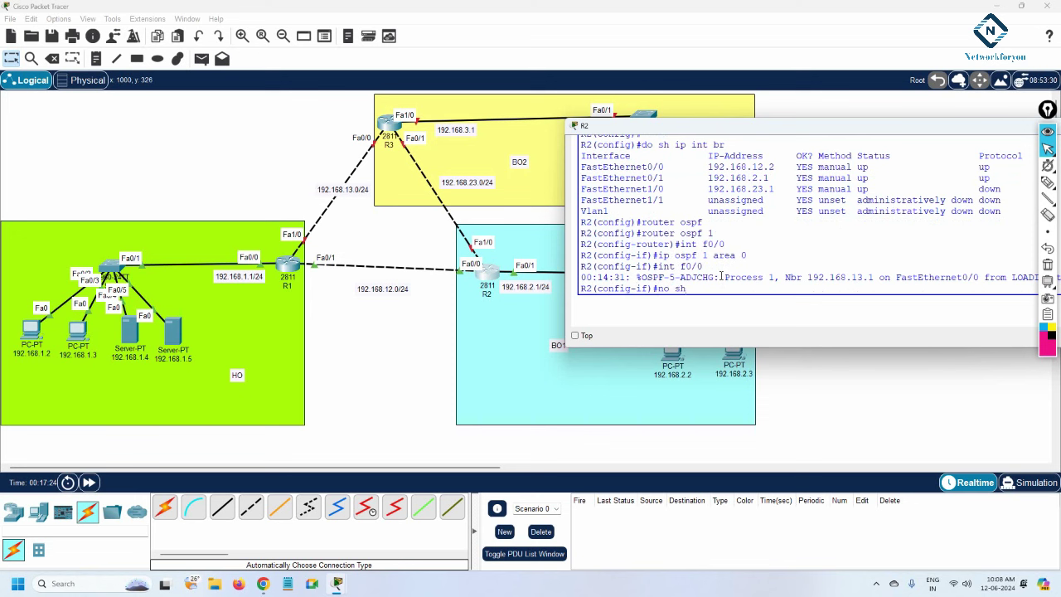
pyautogui.press('Up')
pyautogui.press('BackSpace')
pyautogui.write('1')
pyautogui.press('Return')
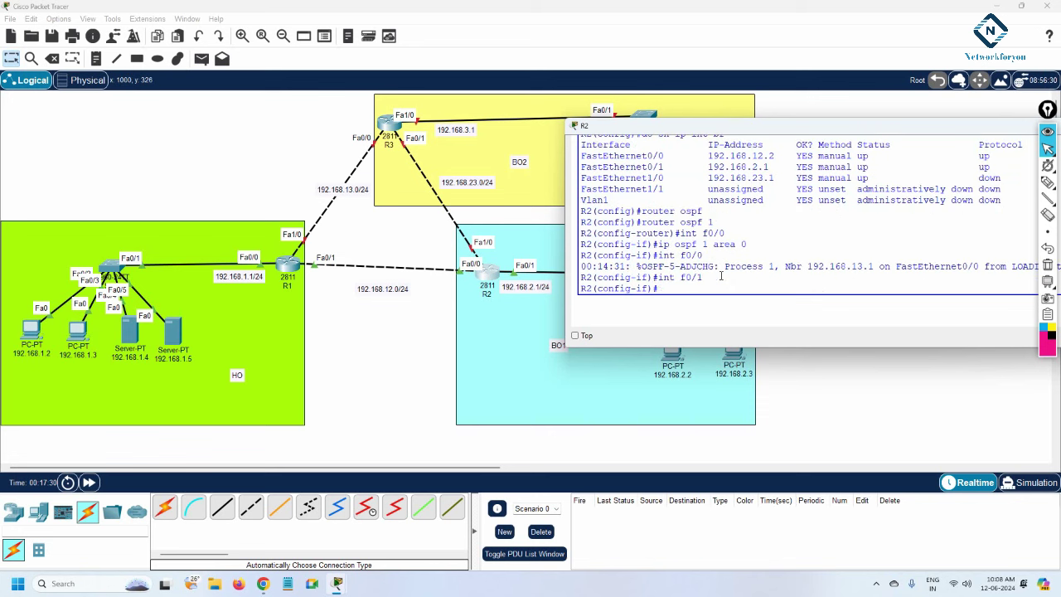
pyautogui.write('ip ospf 1 area 0')
pyautogui.press('Return')
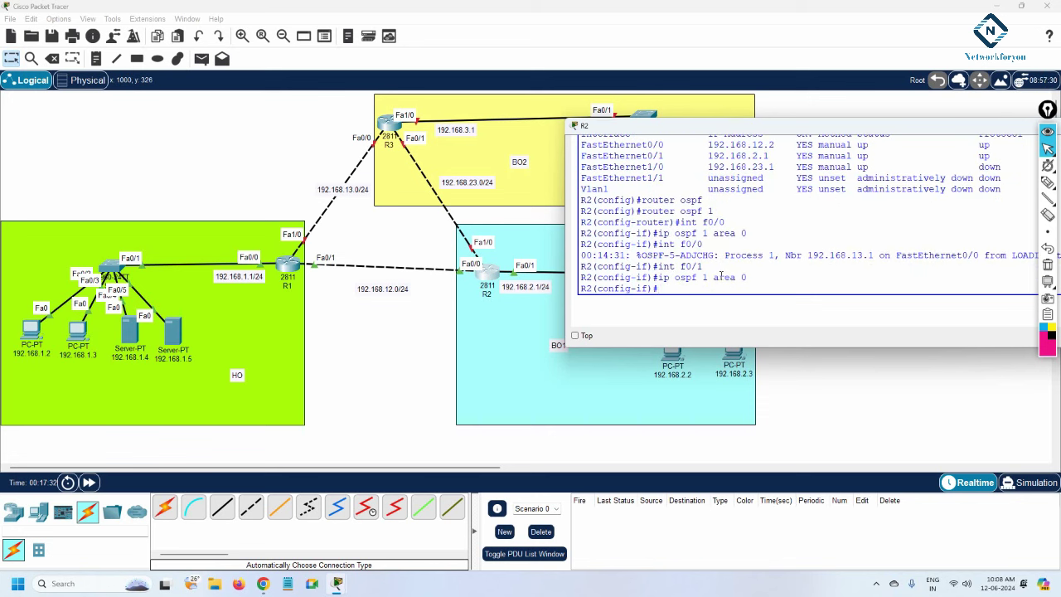
# - Enable OSPF process 1 in area 0 on R2's f1/0 interface
pyautogui.press('Up')
pyautogui.press('Up')
pyautogui.press('BackSpace')
pyautogui.write('0')
pyautogui.press('BackSpace')
pyautogui.press('BackSpace')
pyautogui.press('BackSpace')
pyautogui.write('1/0')
pyautogui.press('Return')
pyautogui.press('Up')
pyautogui.press('Up')
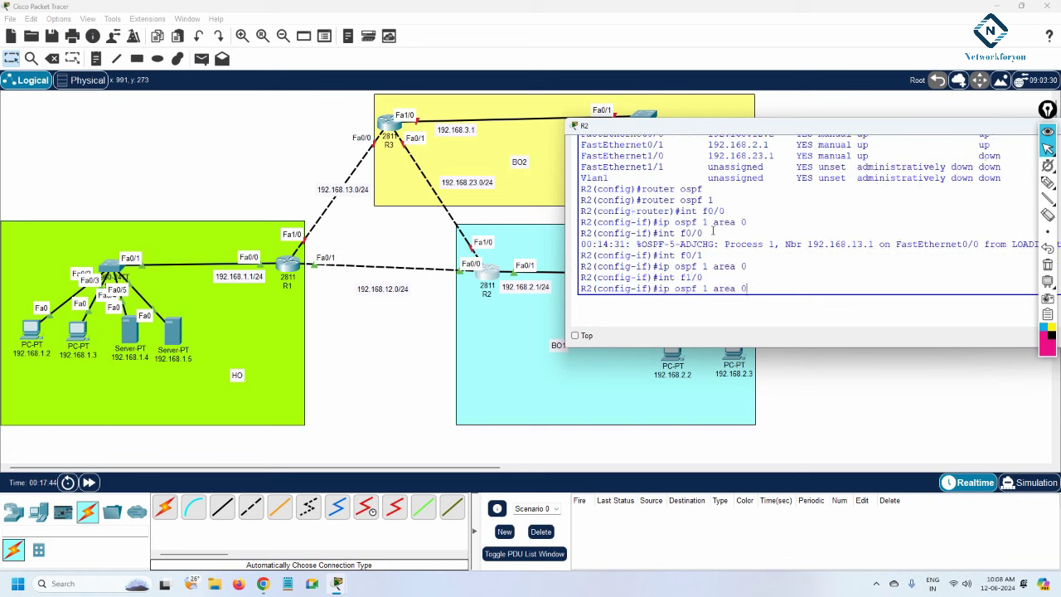
pyautogui.press('Return')
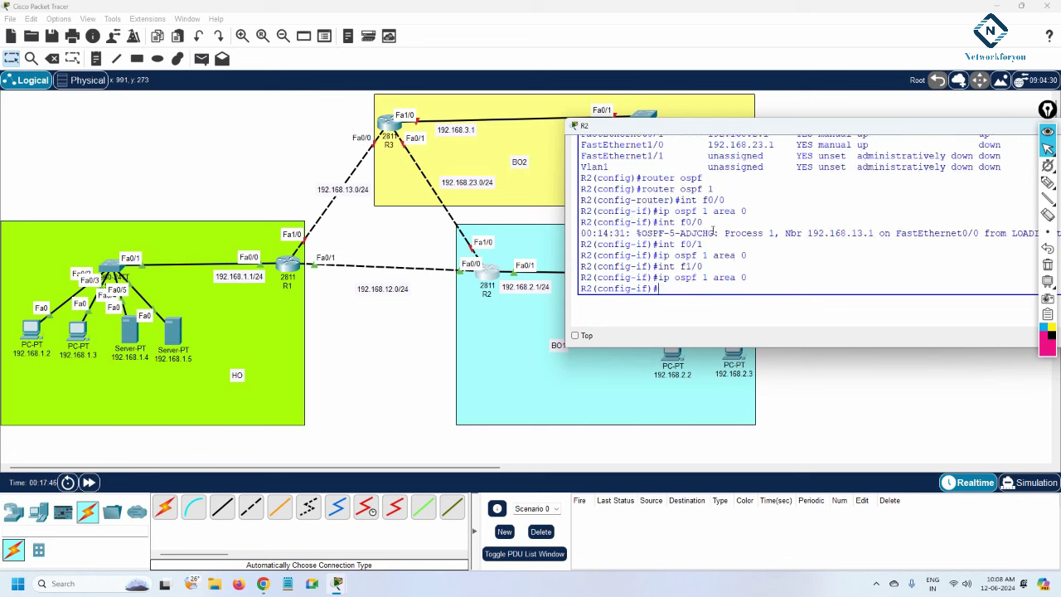
# - Exit configuration, save with wr, and run 'sh ip ospf int br'
pyautogui.write('exit')
pyautogui.press('Return')
pyautogui.press('Return')
pyautogui.press('Return')
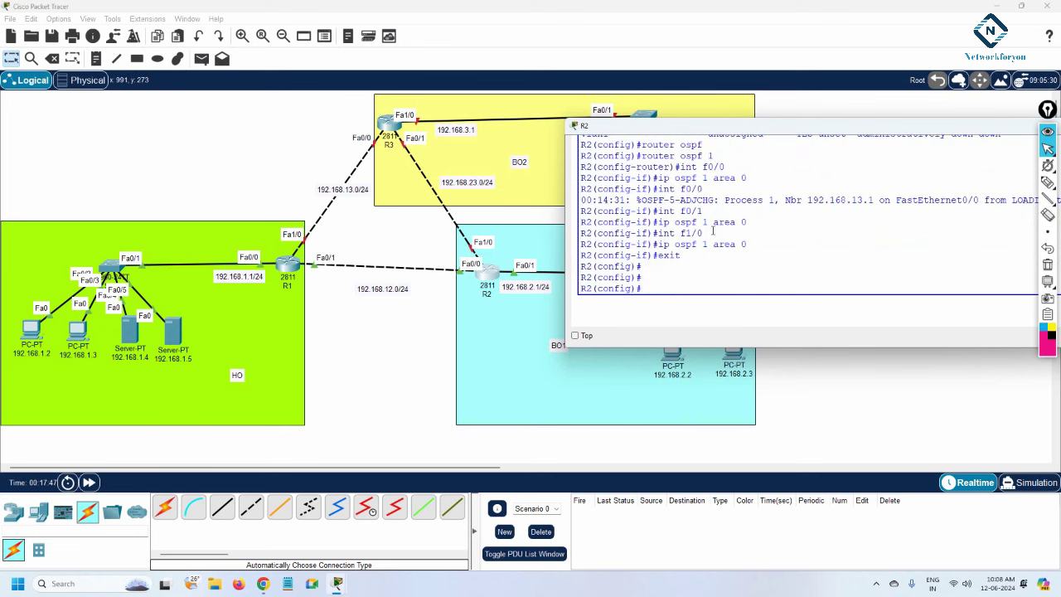
pyautogui.write('exit')
pyautogui.press('Return')
pyautogui.press('Return')
pyautogui.write('wr')
pyautogui.press('Return')
pyautogui.press('Return')
pyautogui.press('Return')
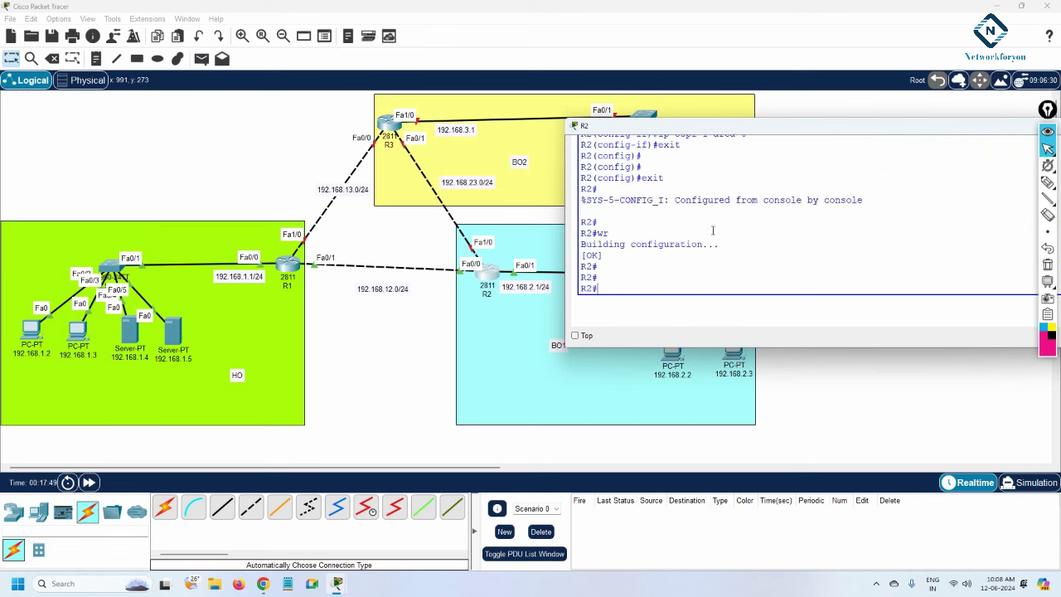
pyautogui.write('sh ip')
pyautogui.write('ospf int br')
pyautogui.press('Return')
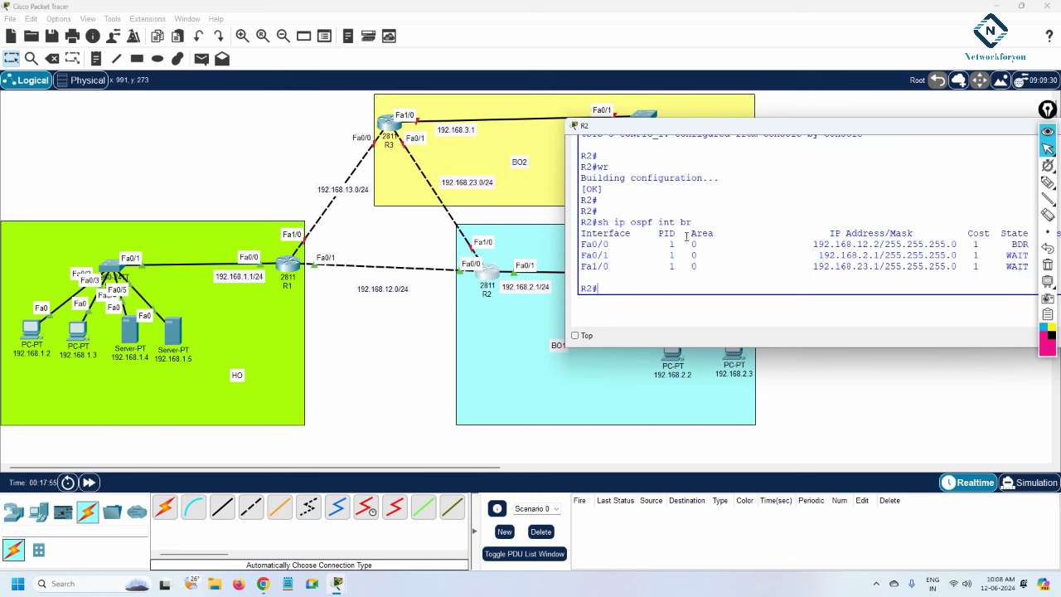
# - Highlight the OSPF interface summary, then move R2's console aside and minimize it
pyautogui.moveTo(691, 223); pyautogui.dragTo(483, 279)
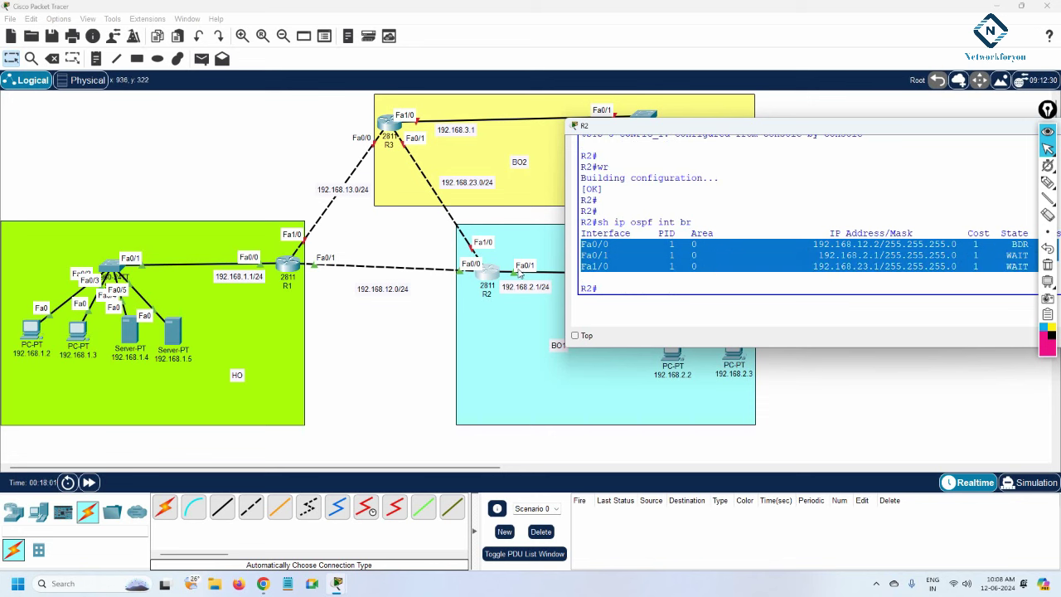
pyautogui.click(686, 237)
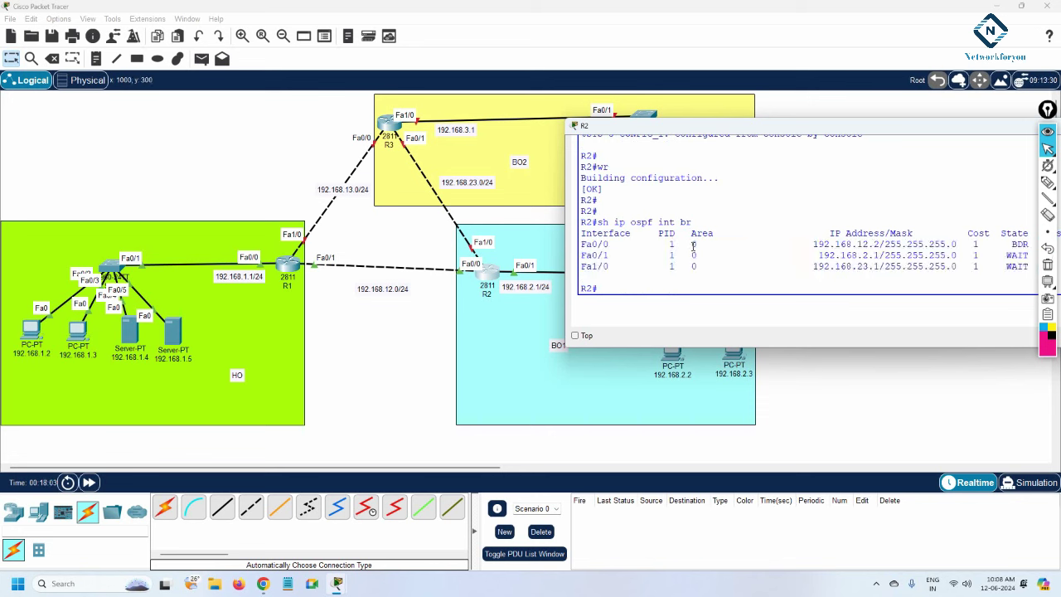
pyautogui.moveTo(940, 133); pyautogui.dragTo(816, 156)
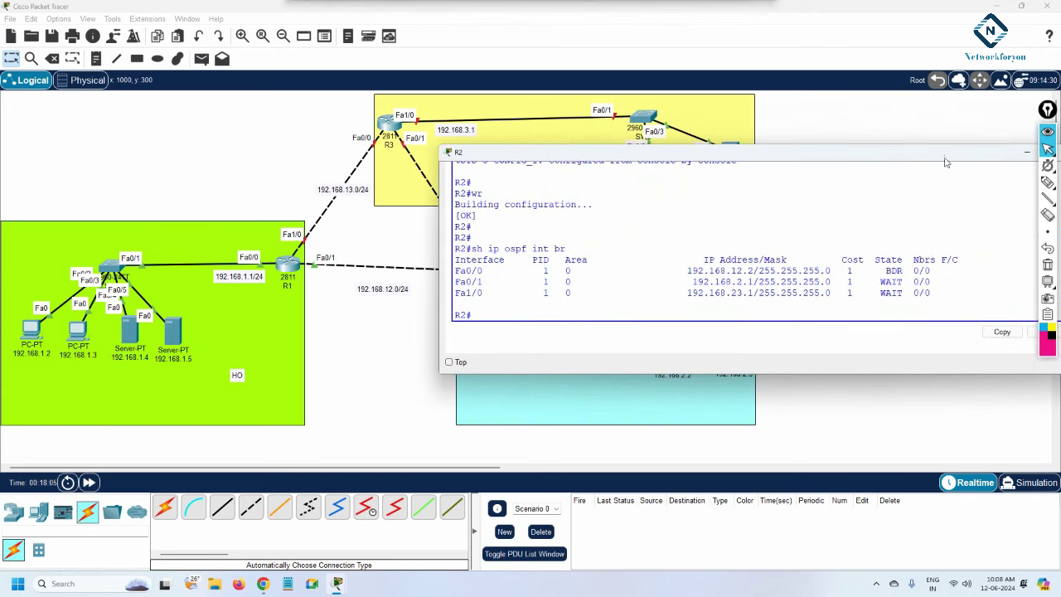
pyautogui.click(984, 155)
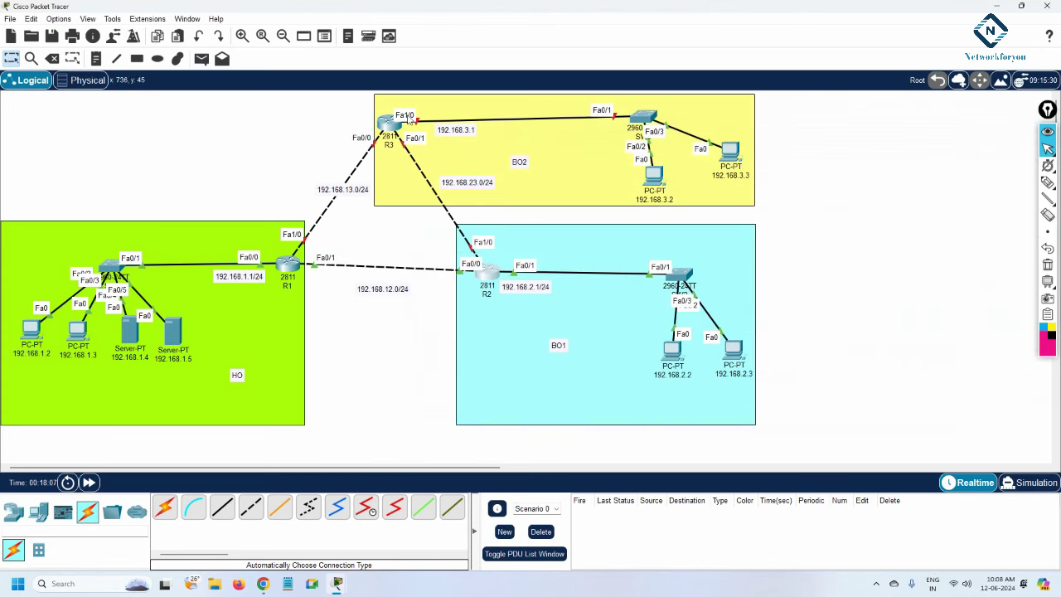
# - Open R3's CLI console and enlarge its window
pyautogui.click(387, 125)
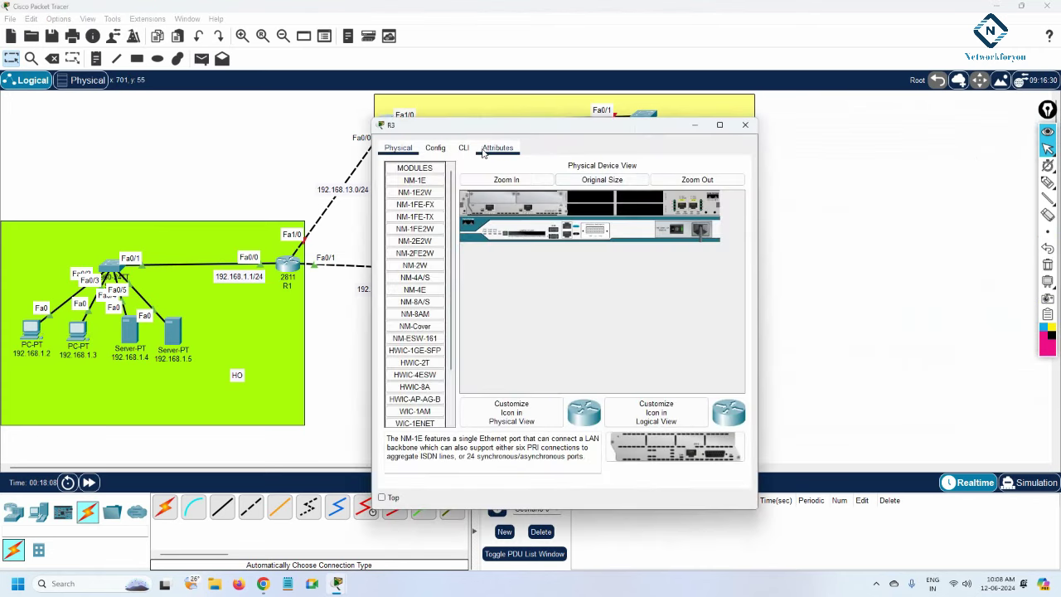
pyautogui.click(466, 150)
pyautogui.moveTo(757, 219); pyautogui.dragTo(1012, 219)
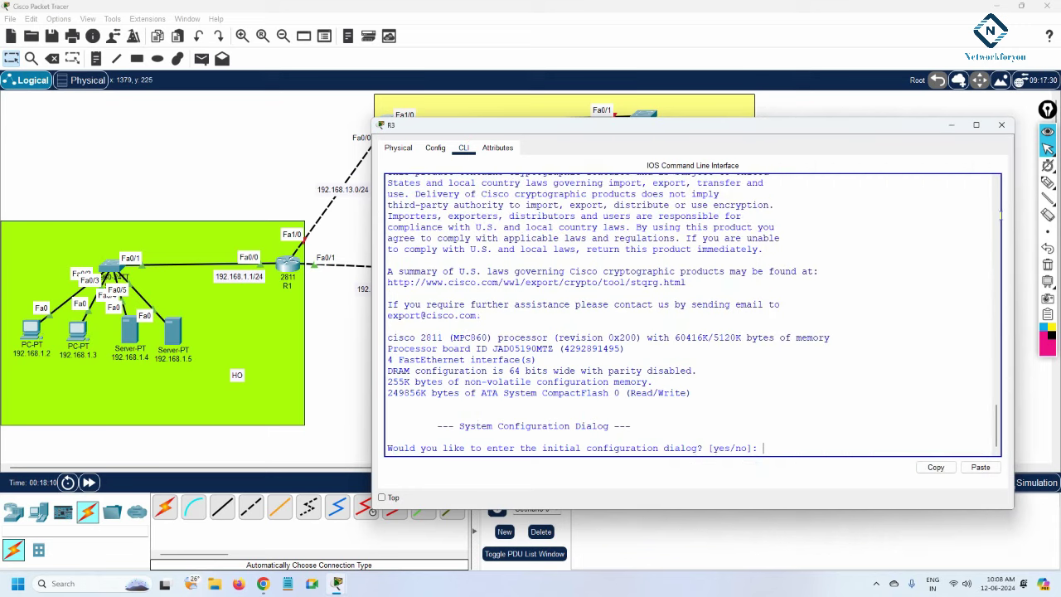
pyautogui.moveTo(804, 119); pyautogui.dragTo(772, 209)
pyautogui.click(816, 316)
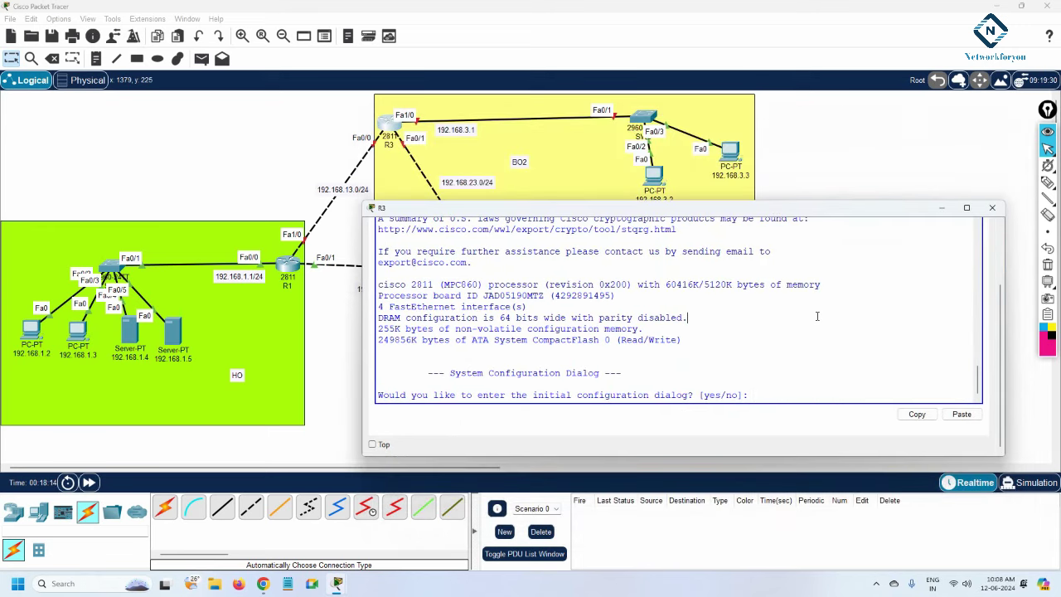
# - Decline initial setup, enter global configuration, and set the hostname to R3
pyautogui.write('no')
pyautogui.press('Return')
pyautogui.press('Return')
pyautogui.press('Return')
pyautogui.write('en')
pyautogui.press('Return')
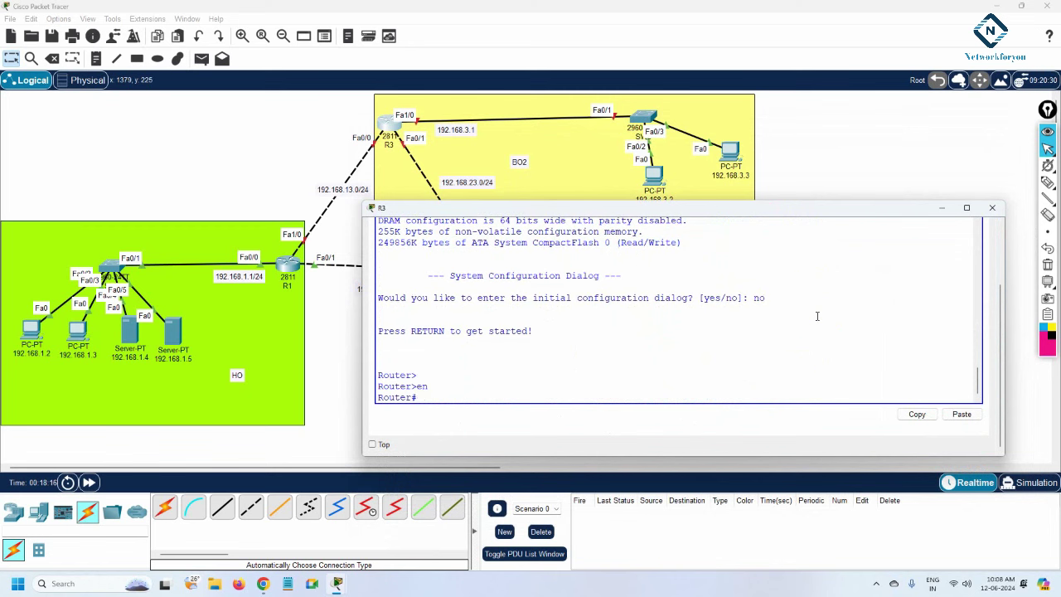
pyautogui.write('config t')
pyautogui.press('Return')
pyautogui.write('host')
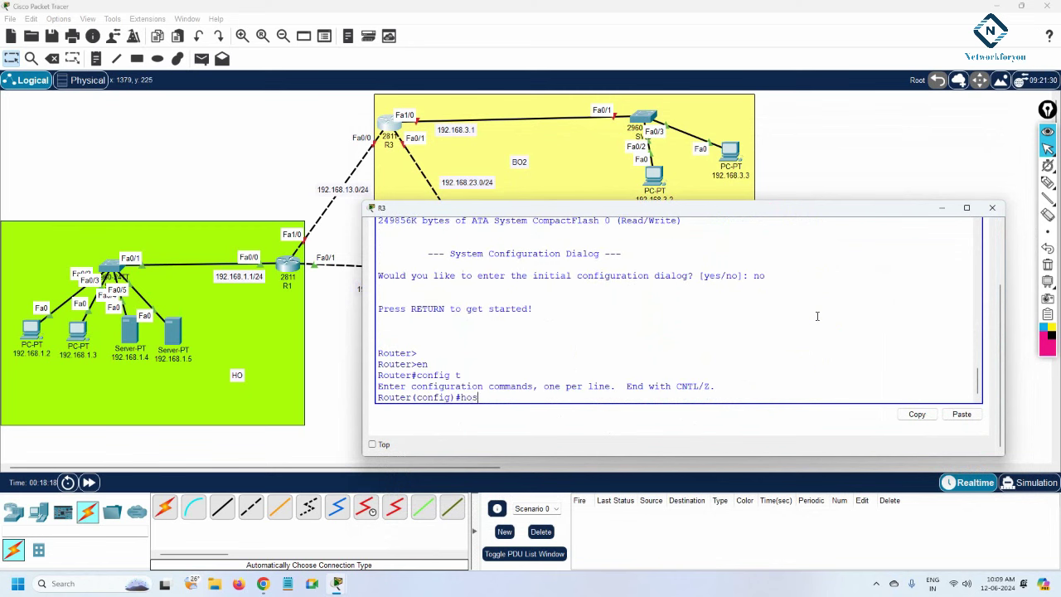
pyautogui.press('Tab')
pyautogui.write('R')
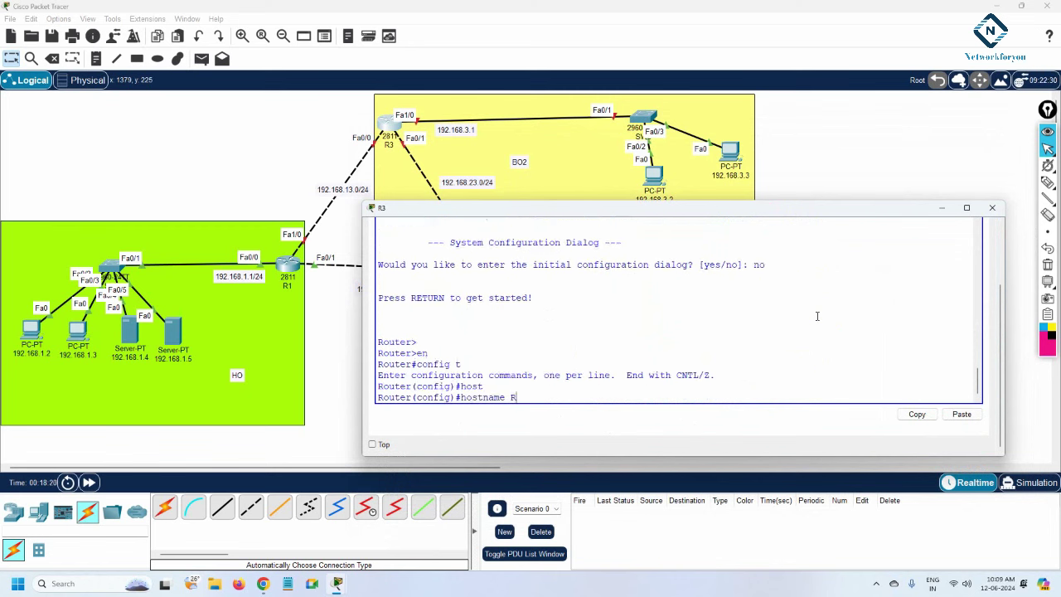
pyautogui.write('3')
pyautogui.press('Return')
# - Assign 192.168.13.2 255.255.255.0 to interface Fa0/0
pyautogui.press('Return')
pyautogui.write('int ')
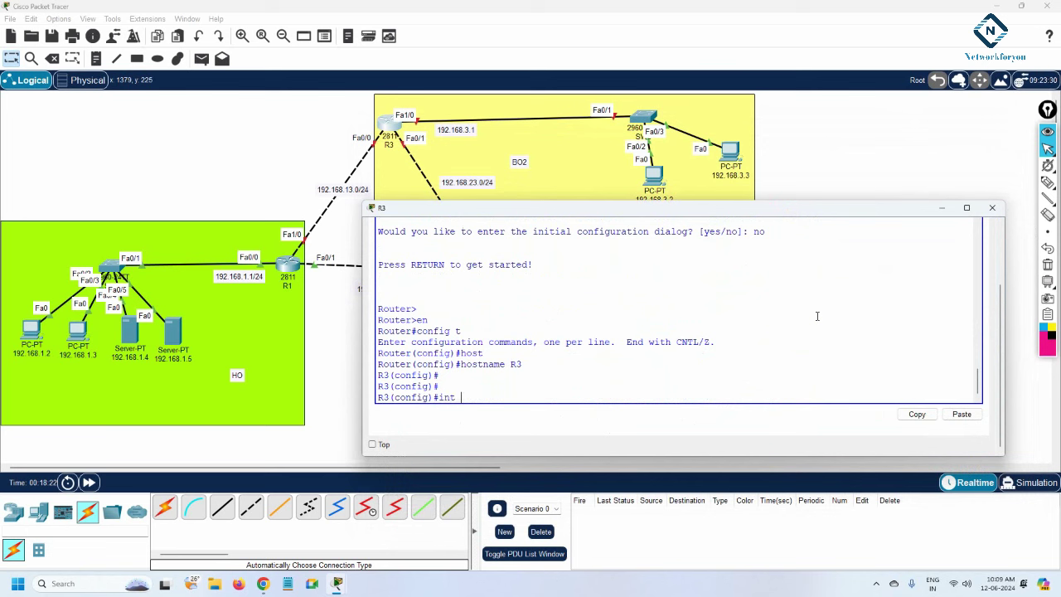
pyautogui.write('f0/0')
pyautogui.press('Return')
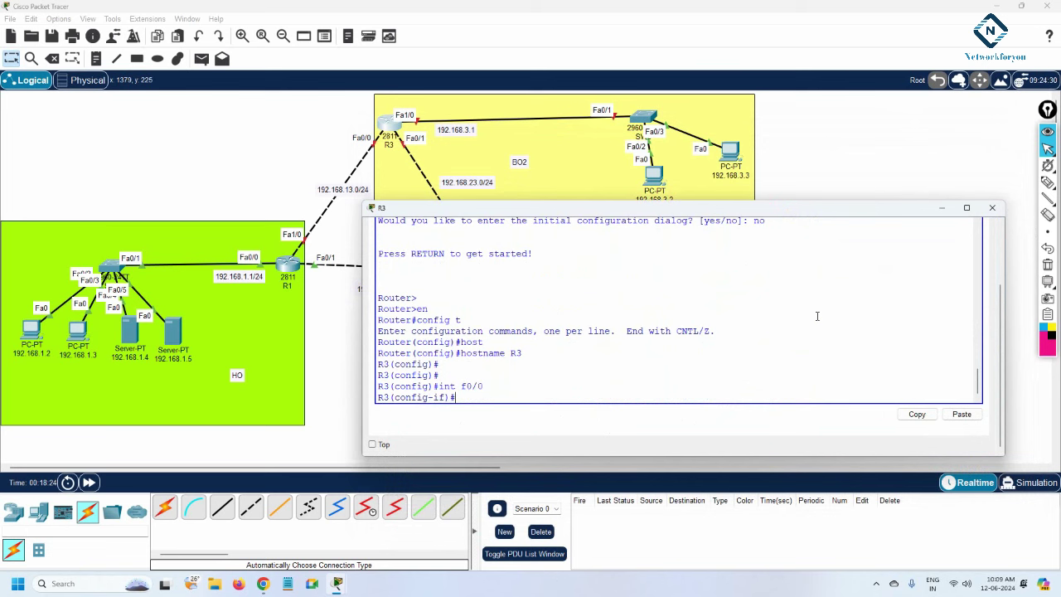
pyautogui.write('ip add 192.168.12.')
pyautogui.press('BackSpace')
pyautogui.write('3.2 2')
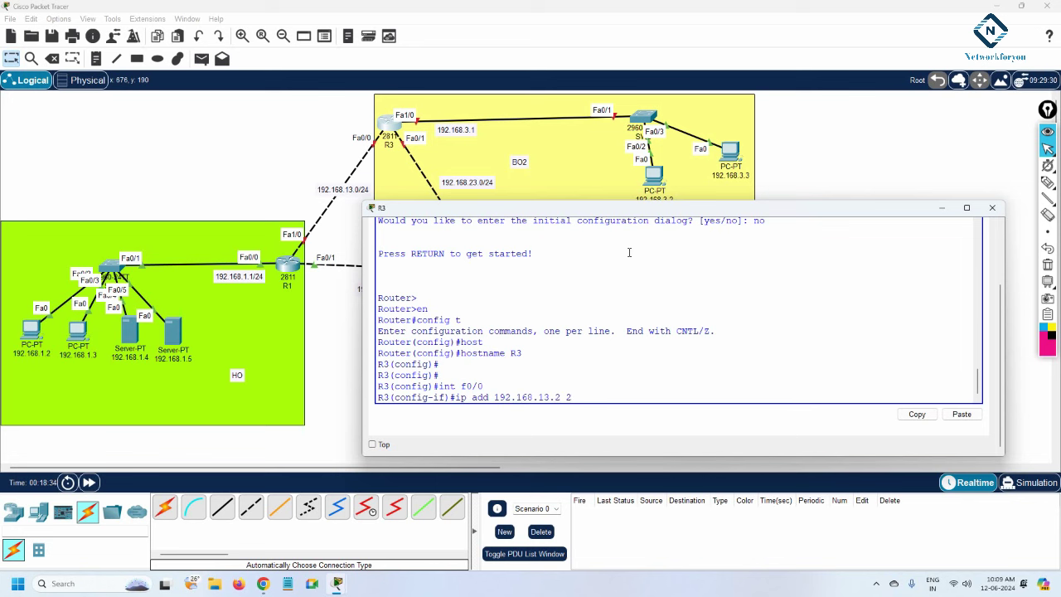
pyautogui.write('55.255.255.0')
pyautogui.press('Return')
# - Bring Fa0/0 up, then give Fa1/0 192.168.3.1 255.255.255.0 and enable it
pyautogui.write('no sh')
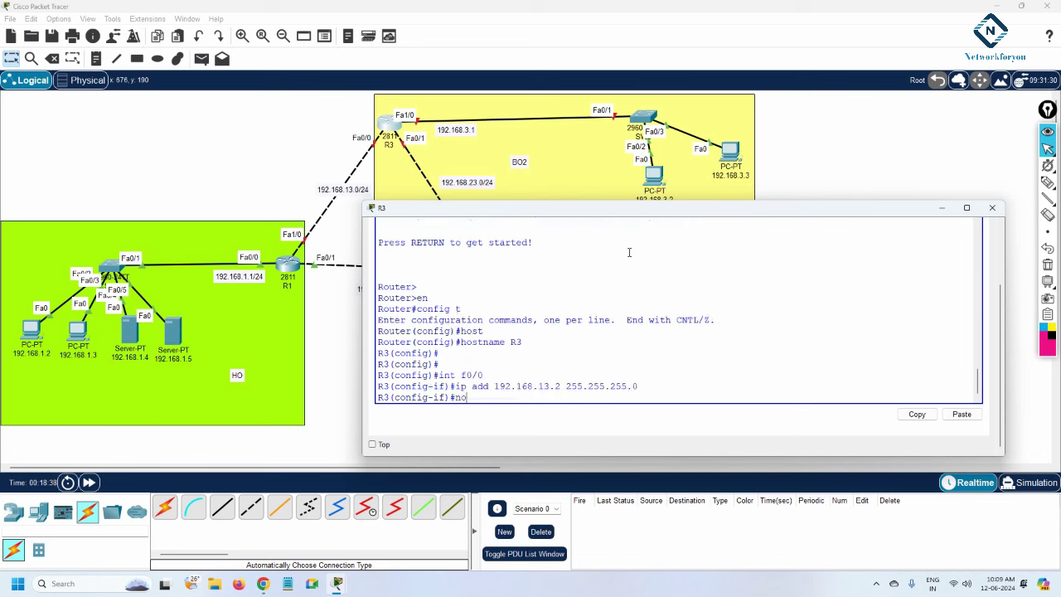
pyautogui.press('Return')
pyautogui.press('Return')
pyautogui.write('int')
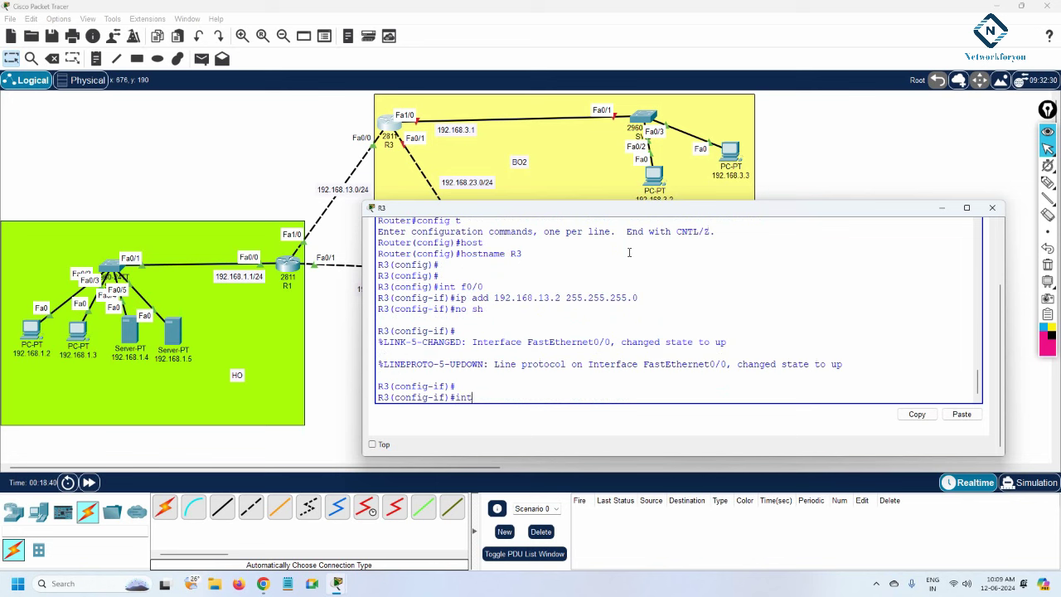
pyautogui.write(' f1/0')
pyautogui.press('Return')
pyautogui.write('ip add')
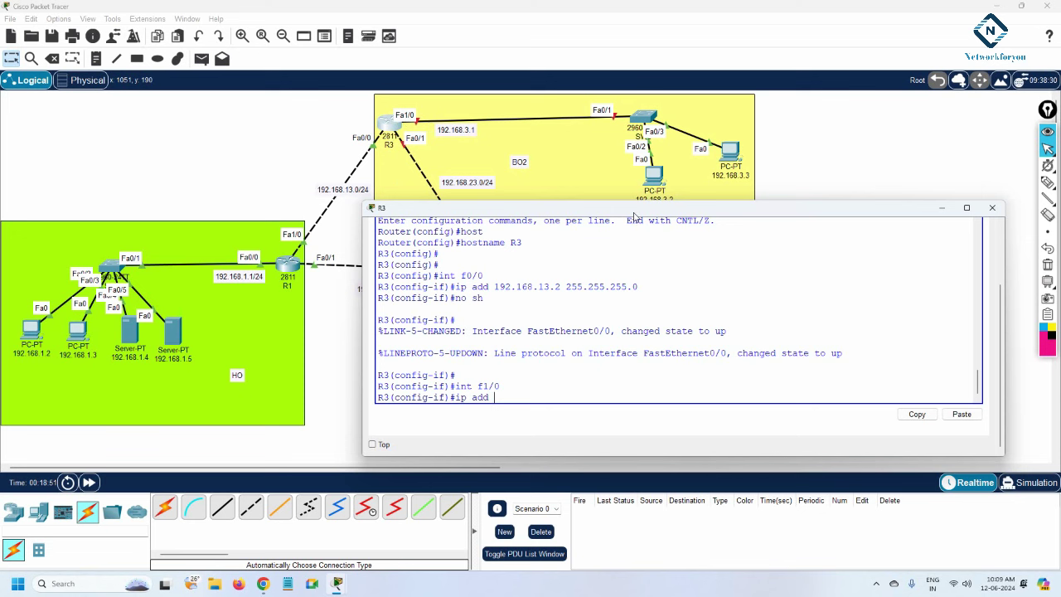
pyautogui.write('192.168.3.1 255.255.255.255.0')
pyautogui.press('Return')
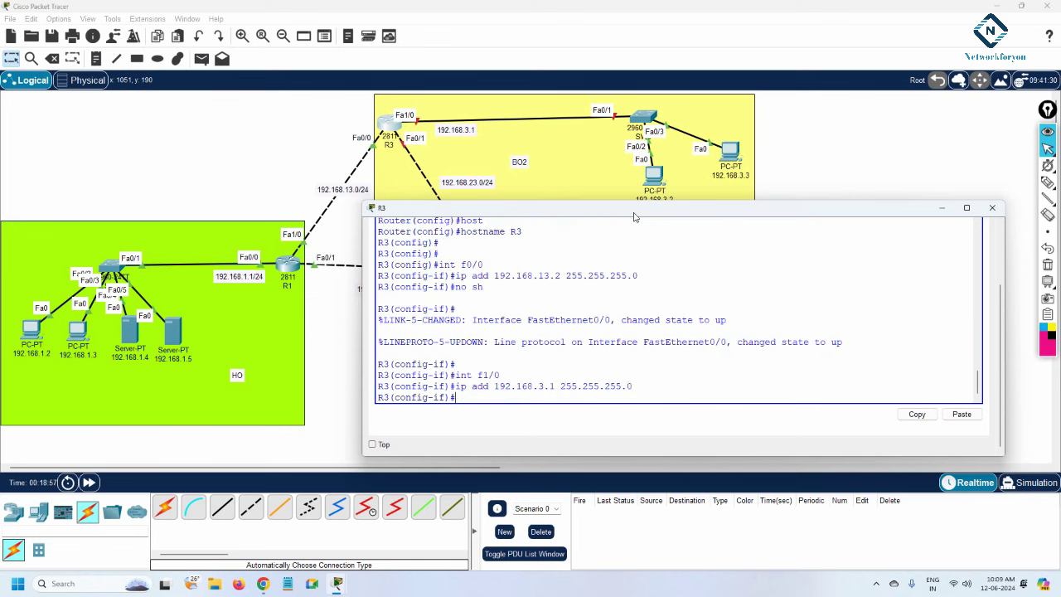
pyautogui.write('no sh')
pyautogui.press('Return')
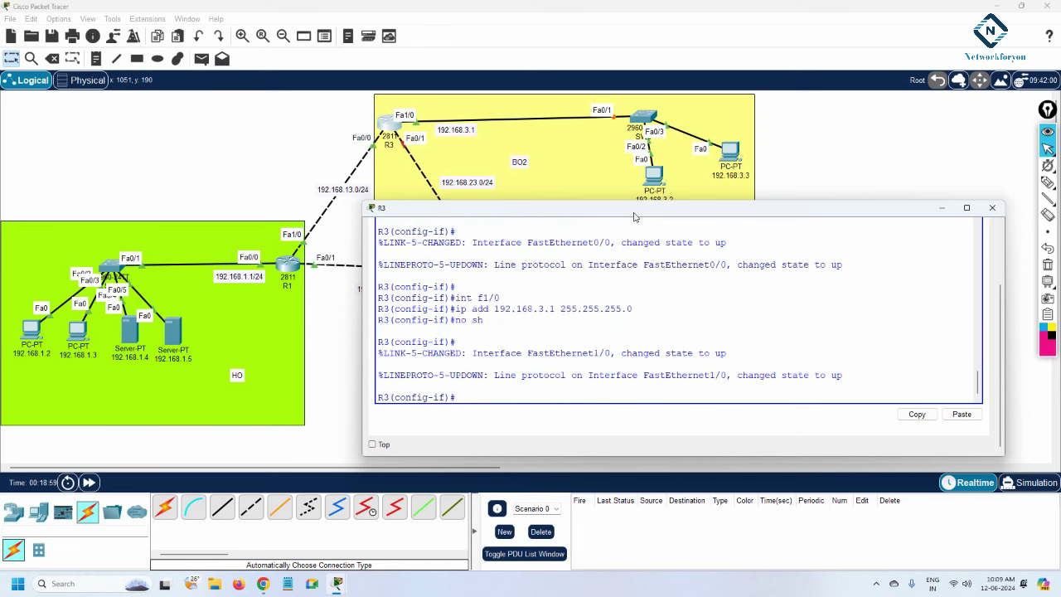
# - Give Fa0/1 192.168.23.2 255.255.255.0, enable it, and save with 'do wr'
pyautogui.write('int f')
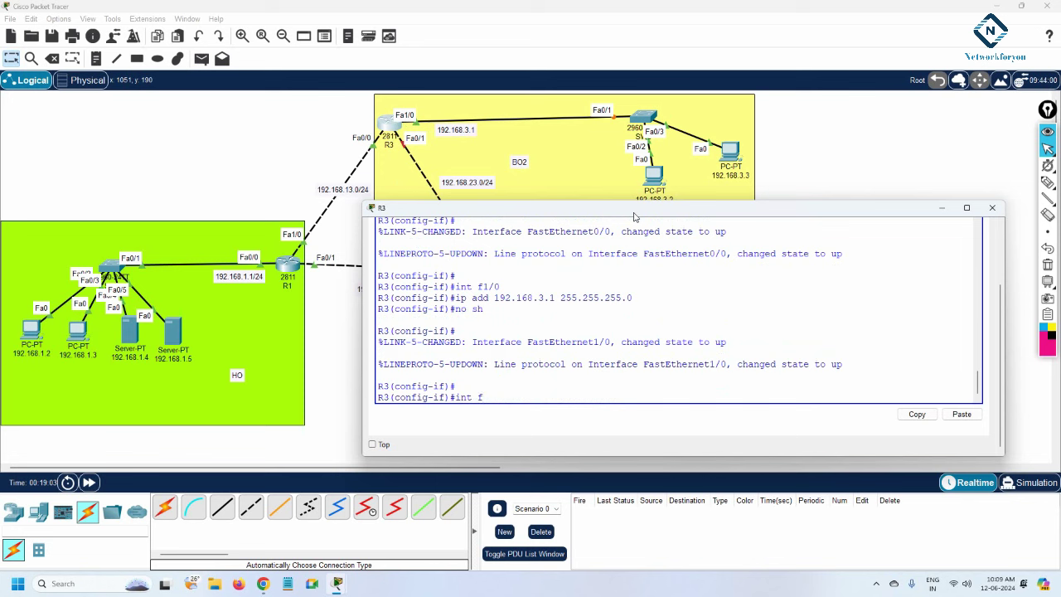
pyautogui.write('0/1')
pyautogui.press('Return')
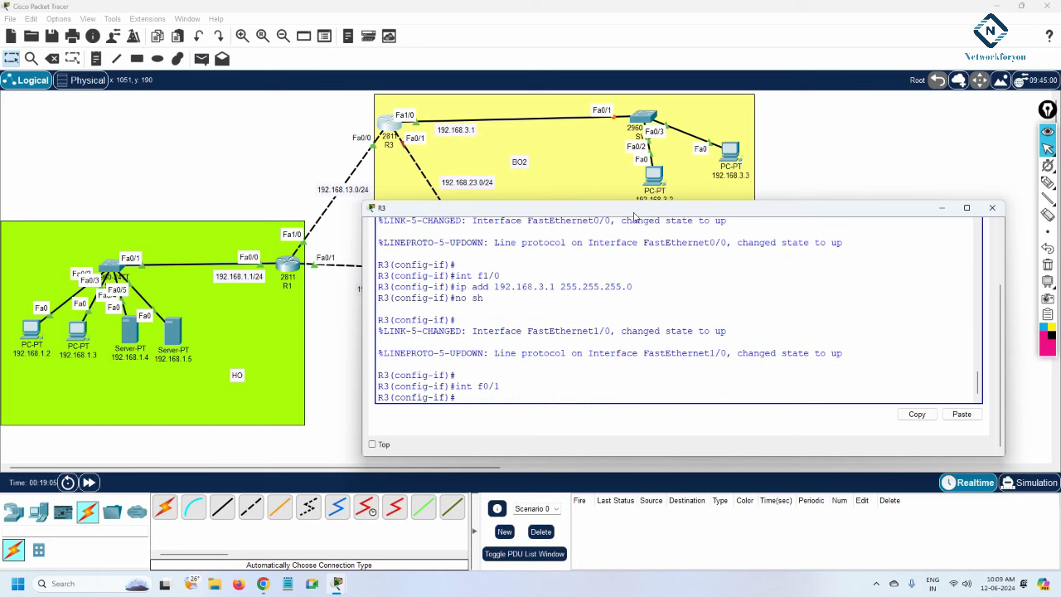
pyautogui.write('ip add 192.168.23.2')
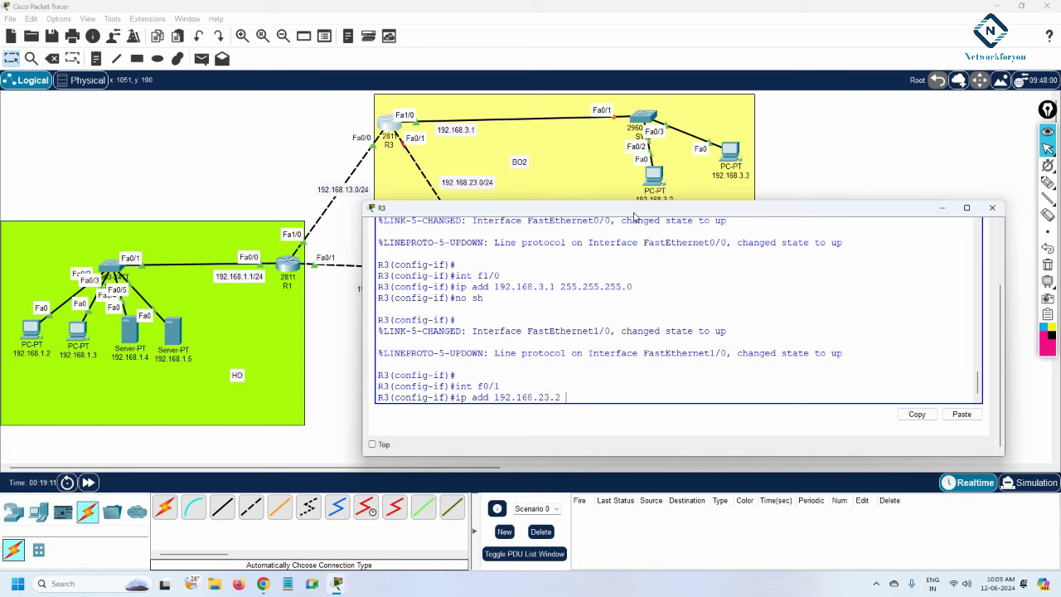
pyautogui.write(' 255.255.255.0')
pyautogui.press('Return')
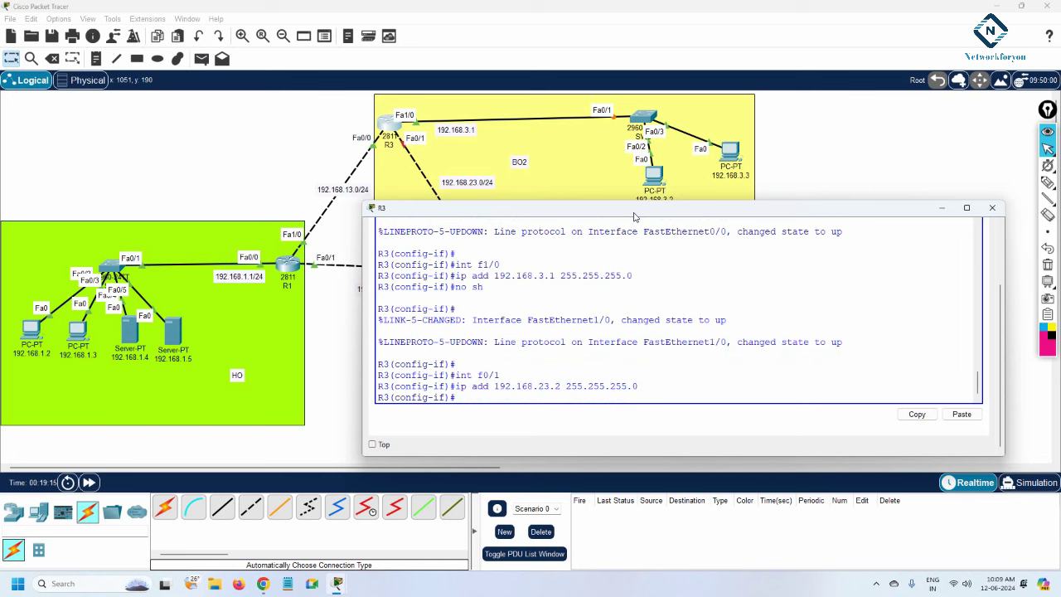
pyautogui.write('no sh')
pyautogui.press('Return')
pyautogui.write('d')
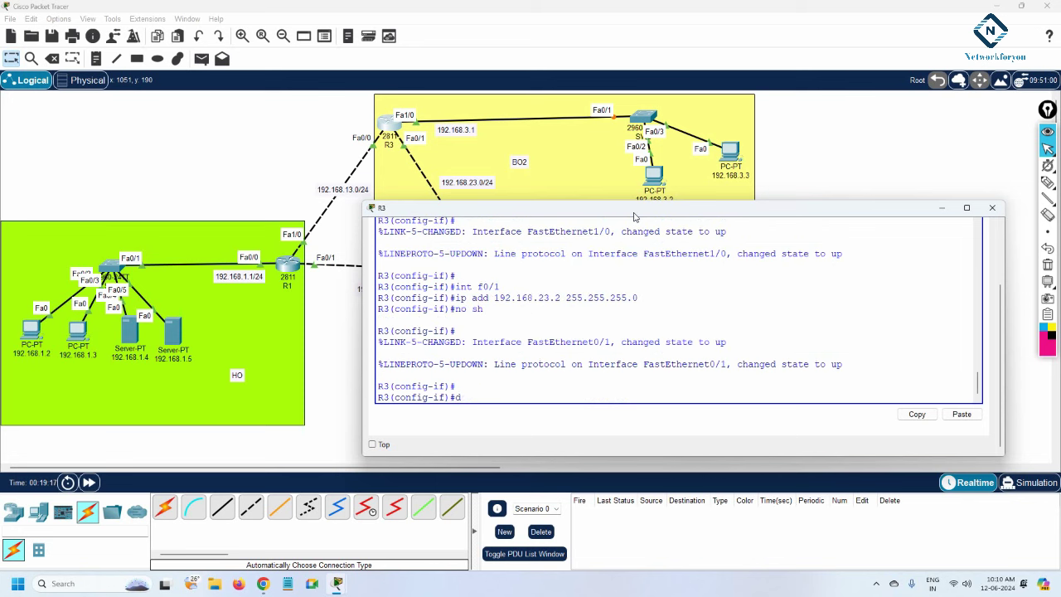
pyautogui.write('o wr')
pyautogui.press('Return')
pyautogui.write('exit')
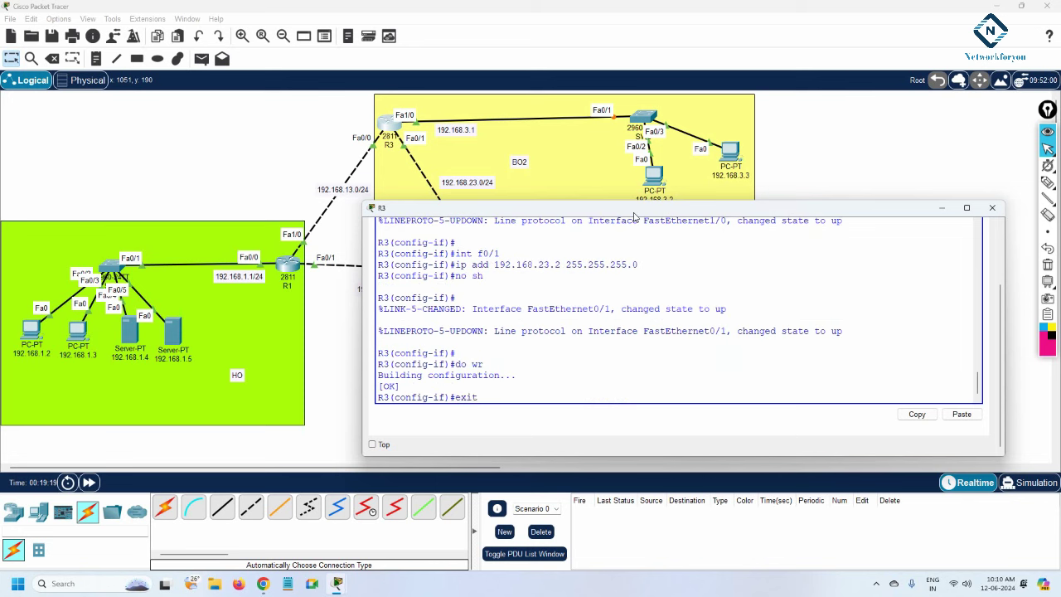
pyautogui.press('Return')
# - Start OSPF process 1 on R3 and enable it in area 0 on f0/0
pyautogui.press('Return')
pyautogui.write('router o')
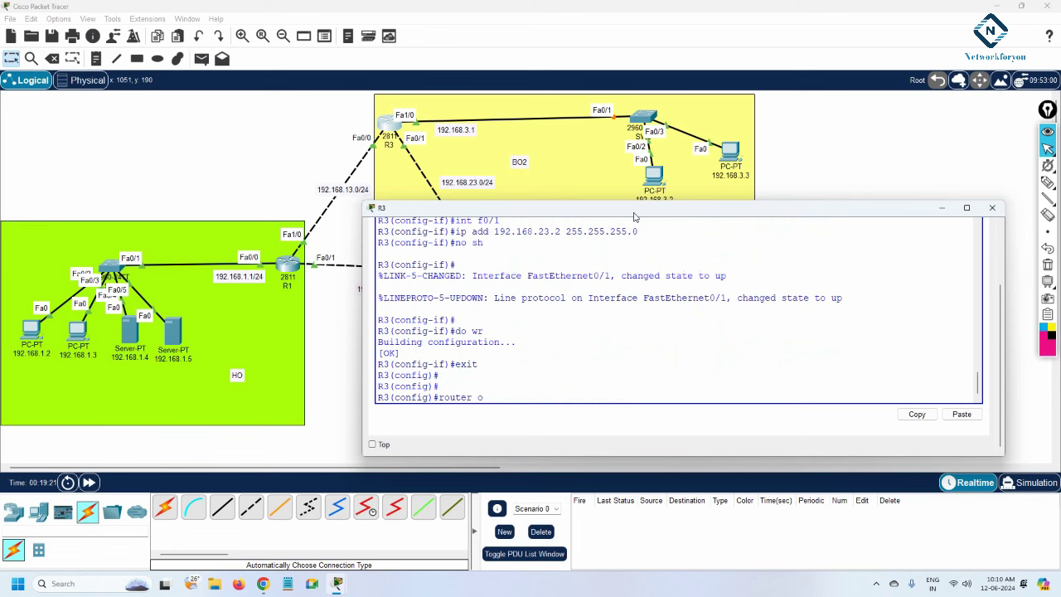
pyautogui.write('sp')
pyautogui.press('Tab')
pyautogui.write('1')
pyautogui.press('Return')
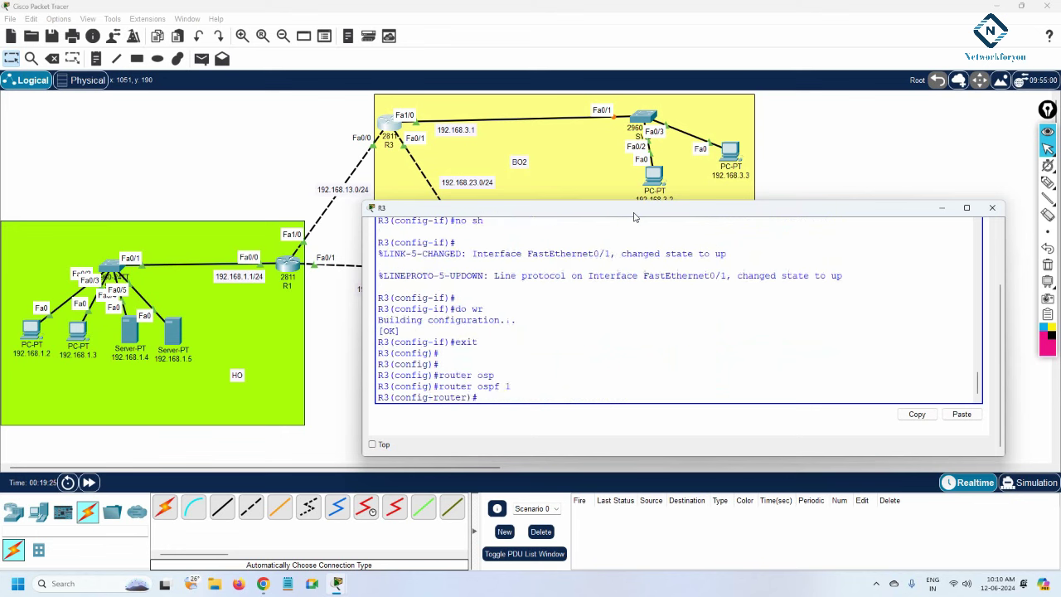
pyautogui.write('int f0/0')
pyautogui.press('Return')
pyautogui.write('ip ospf')
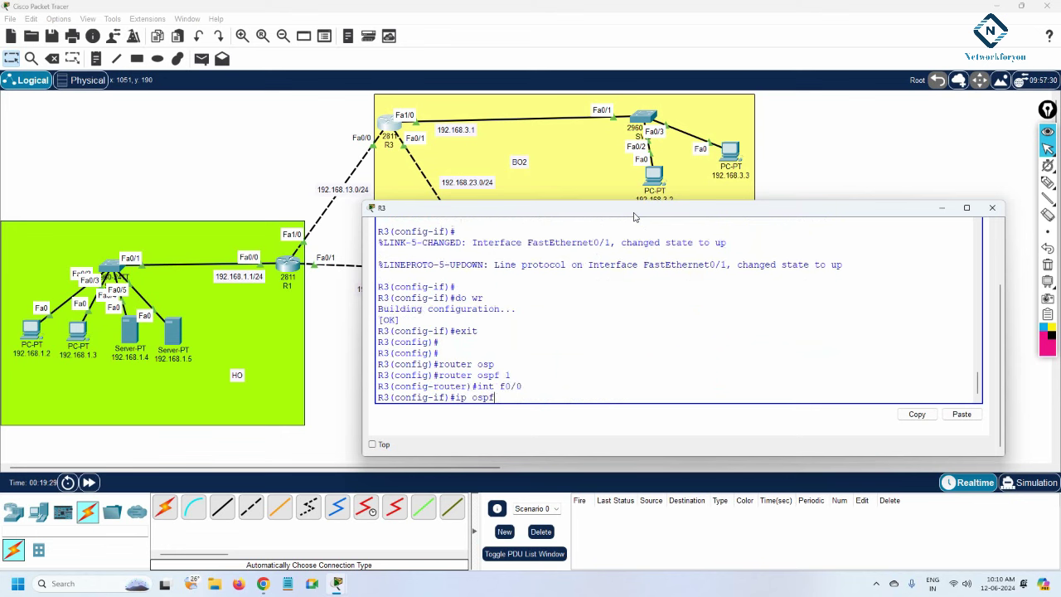
pyautogui.press('Tab')
pyautogui.write('1 area 0')
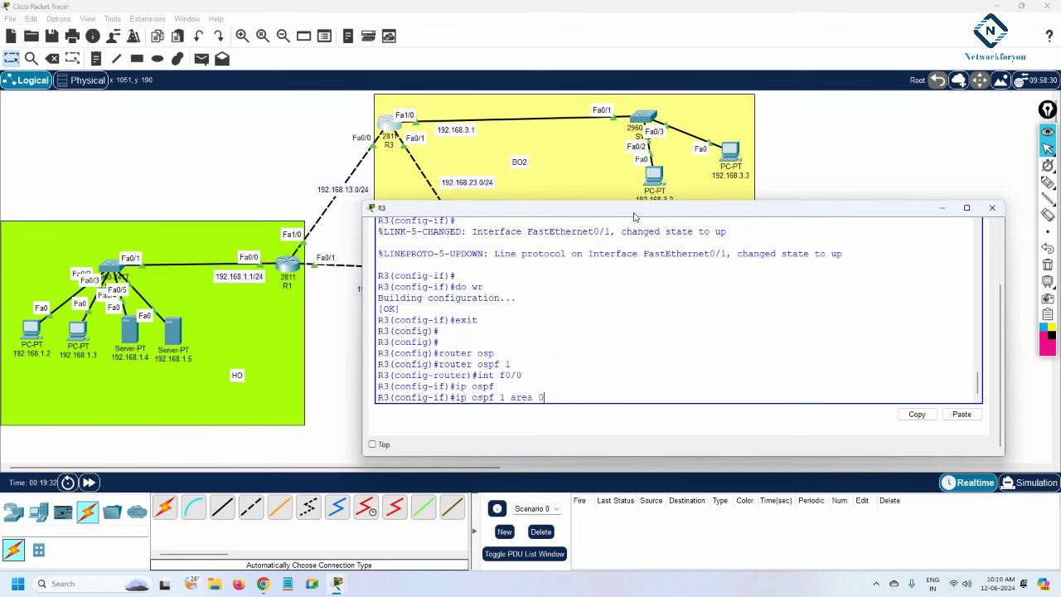
pyautogui.press('Return')
# - Enable OSPF 1 area 0 on R3's f1/0 and f0/1 interfaces
pyautogui.write('in')
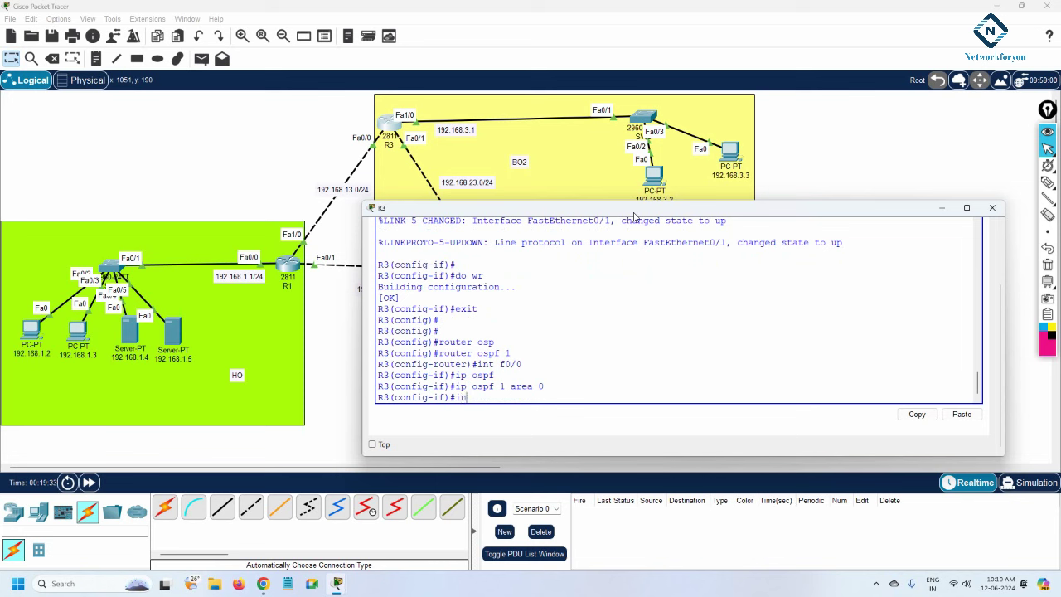
pyautogui.write('t f1/0')
pyautogui.press('Return')
pyautogui.press('Up')
pyautogui.press('Up')
pyautogui.press('Return')
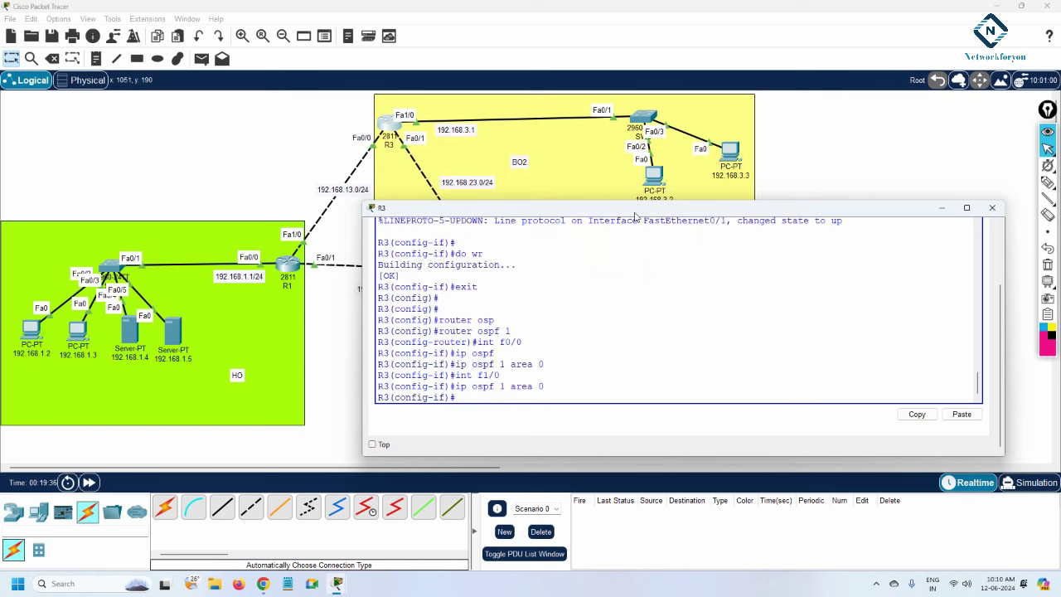
pyautogui.press('Up')
pyautogui.press('Up')
pyautogui.press('BackSpace')
pyautogui.write('1')
pyautogui.press('BackSpace')
pyautogui.press('BackSpace')
pyautogui.press('BackSpace')
pyautogui.write('0/1')
pyautogui.press('Return')
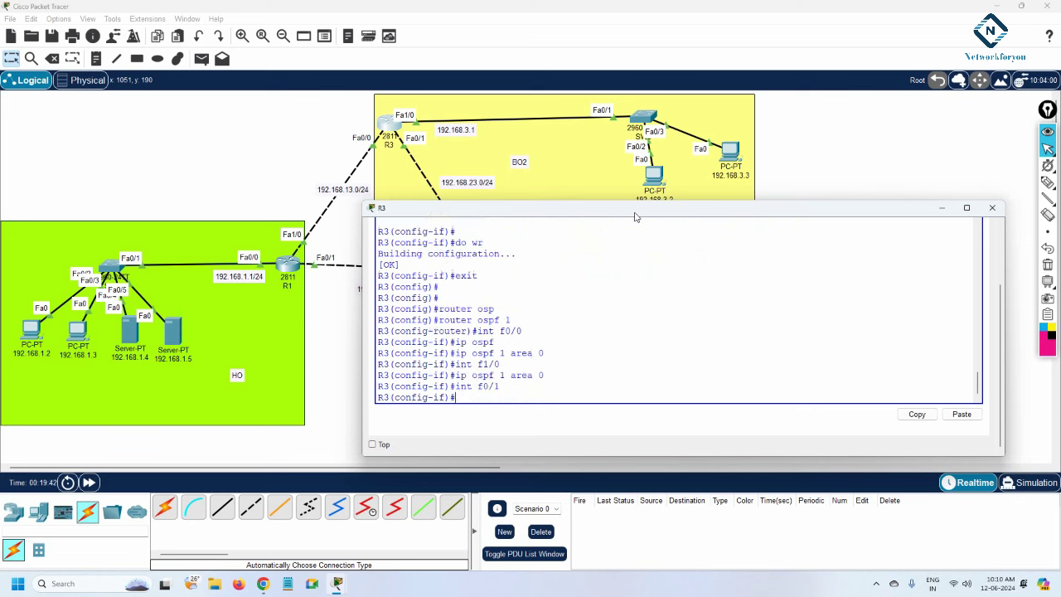
pyautogui.press('Up')
pyautogui.press('Up')
pyautogui.press('Return')
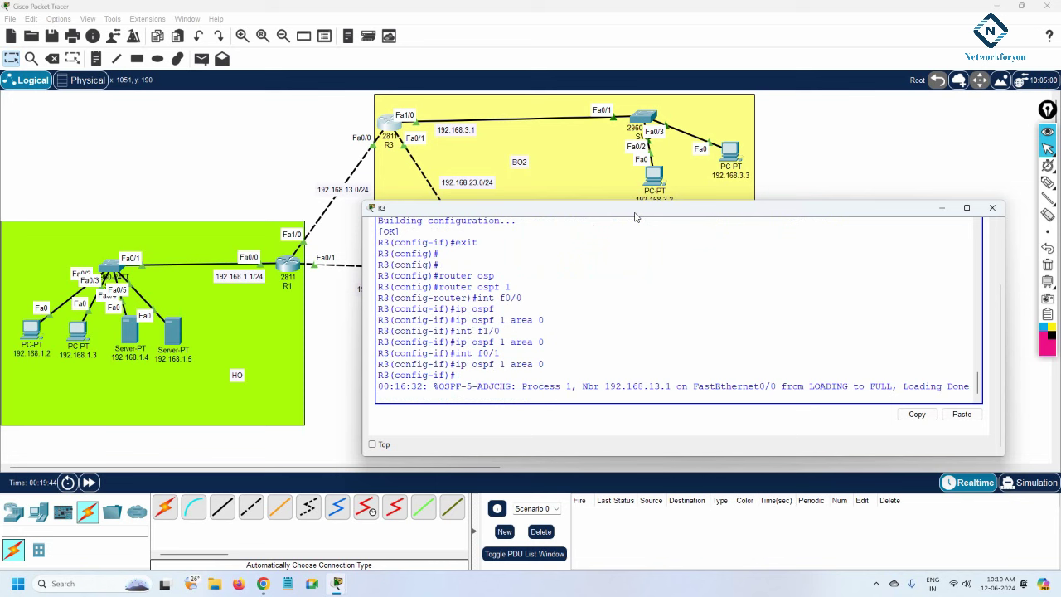
pyautogui.press('Return')
pyautogui.press('Return')
pyautogui.press('Return')
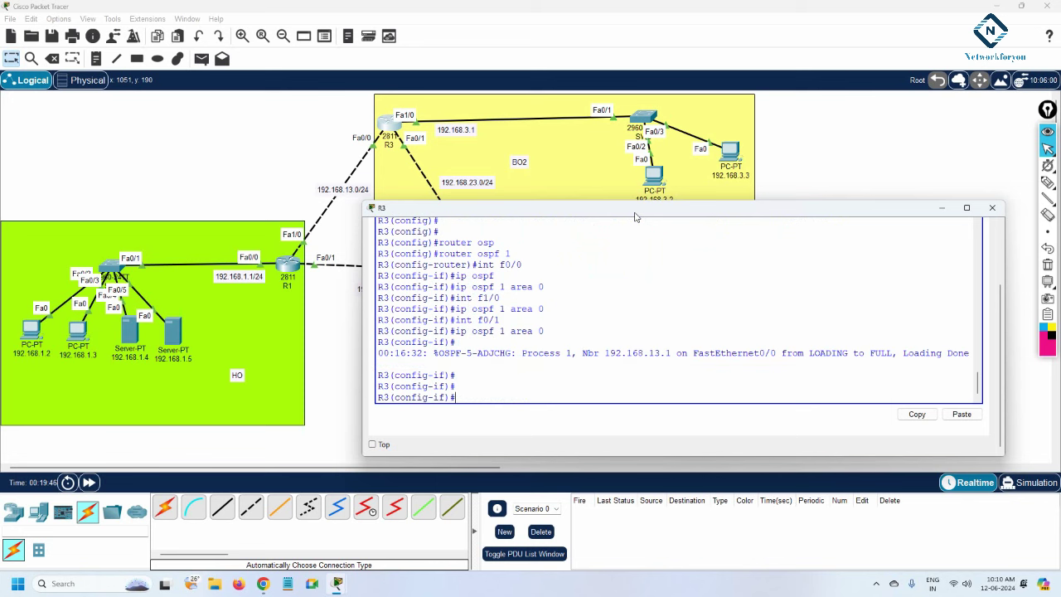
# - Leave configuration mode with Ctrl+Z and save R3's configuration with wr
pyautogui.hotkey('ctrl', 'z')
pyautogui.press('Return')
pyautogui.press('Return')
pyautogui.write('wr')
pyautogui.press('Return')
pyautogui.press('Return')
pyautogui.press('Return')
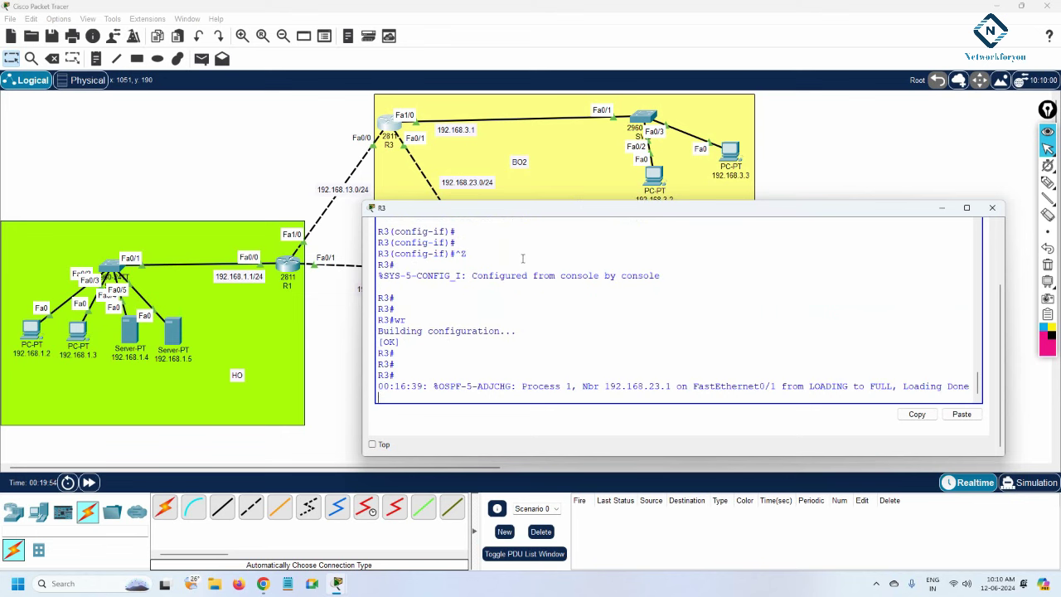
pyautogui.press('Return')
pyautogui.press('Return')
# - Save R3's configuration and display its full routing table with 'sh ip route'
pyautogui.write('wr')
pyautogui.press('Return')
pyautogui.press('Return')
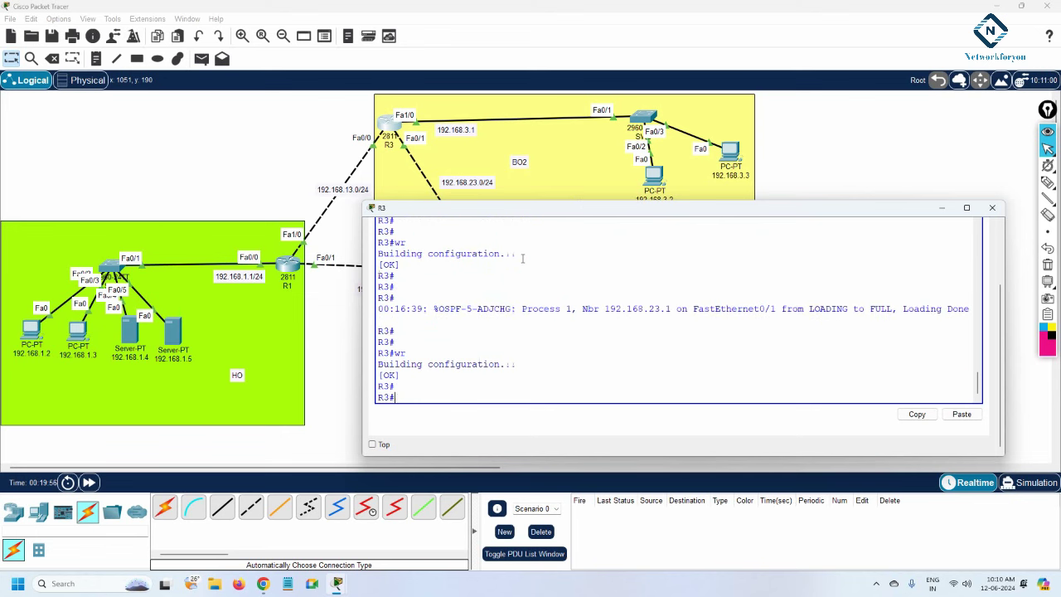
pyautogui.write('sh ip rotue')
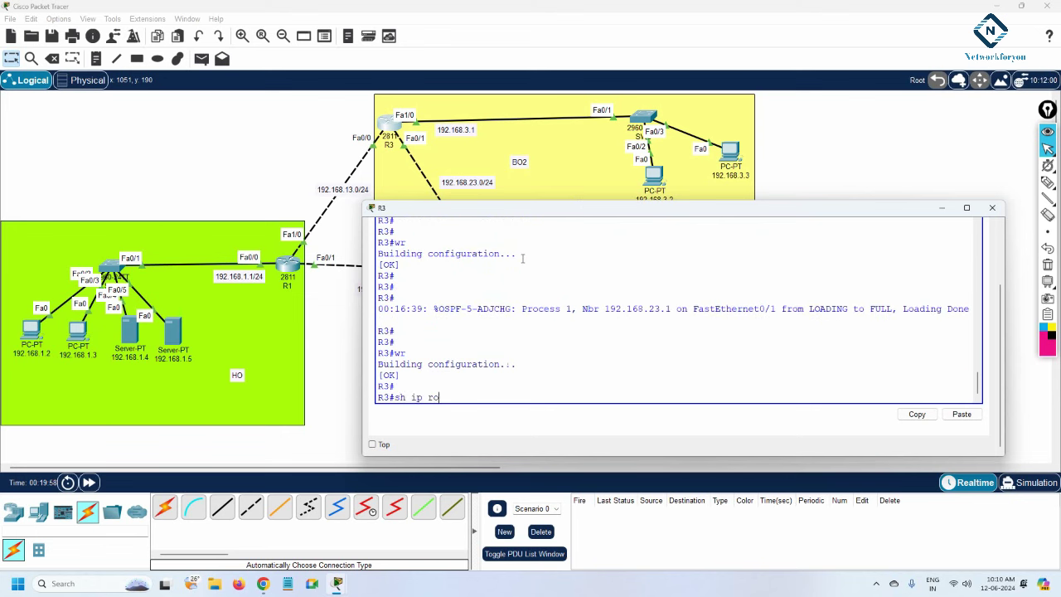
pyautogui.press('Return')
pyautogui.write('sh i')
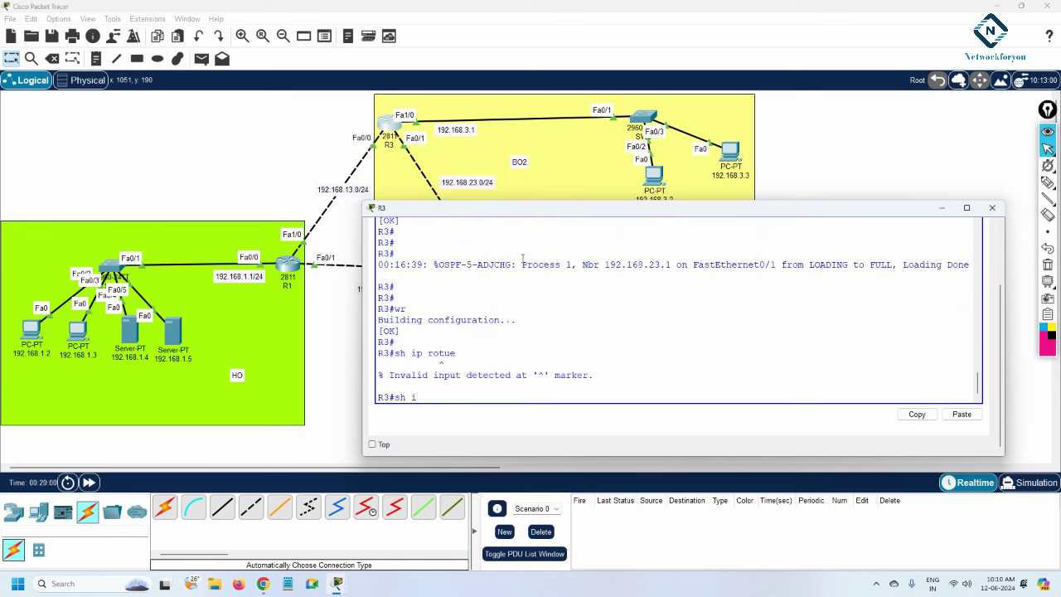
pyautogui.write('p route')
pyautogui.press('Return')
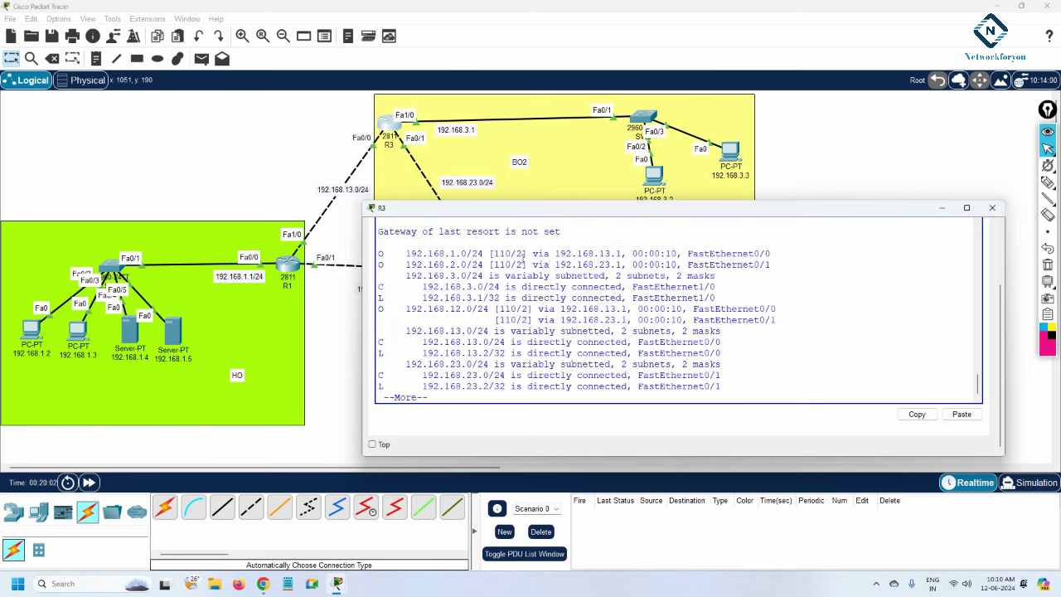
pyautogui.press('Return')
pyautogui.press('Return')
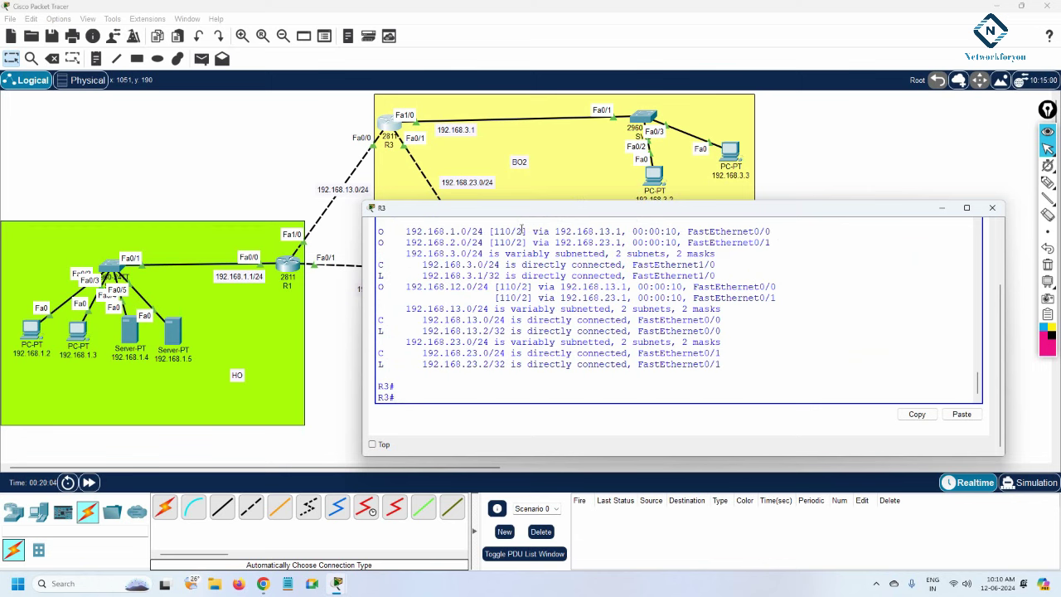
# - Mark the O-OSPF legend code and the 192.168.1.0, 192.168.2.0, 192.168.12.0 routes
pyautogui.scroll(1, 495, 238)
pyautogui.moveTo(387, 265); pyautogui.dragTo(379, 265)
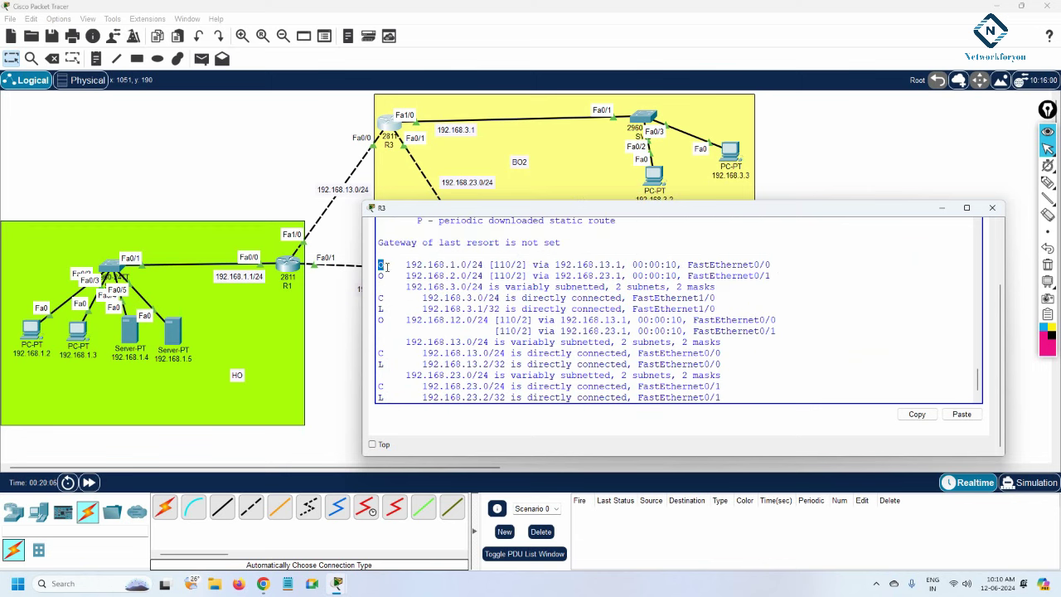
pyautogui.scroll(3, 442, 290)
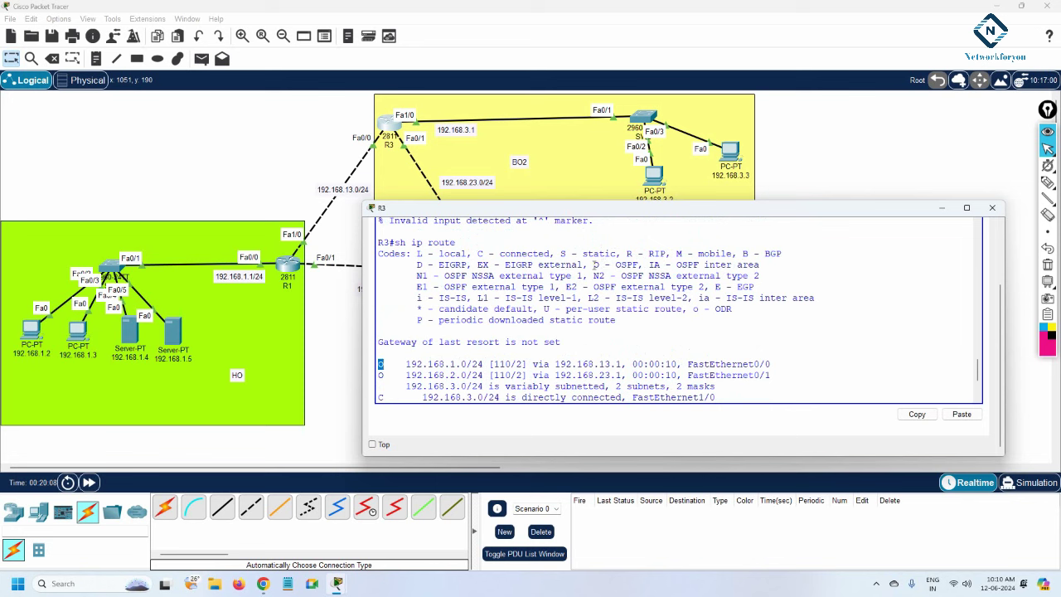
pyautogui.moveTo(593, 264); pyautogui.dragTo(638, 267)
pyautogui.scroll(-2, 428, 299)
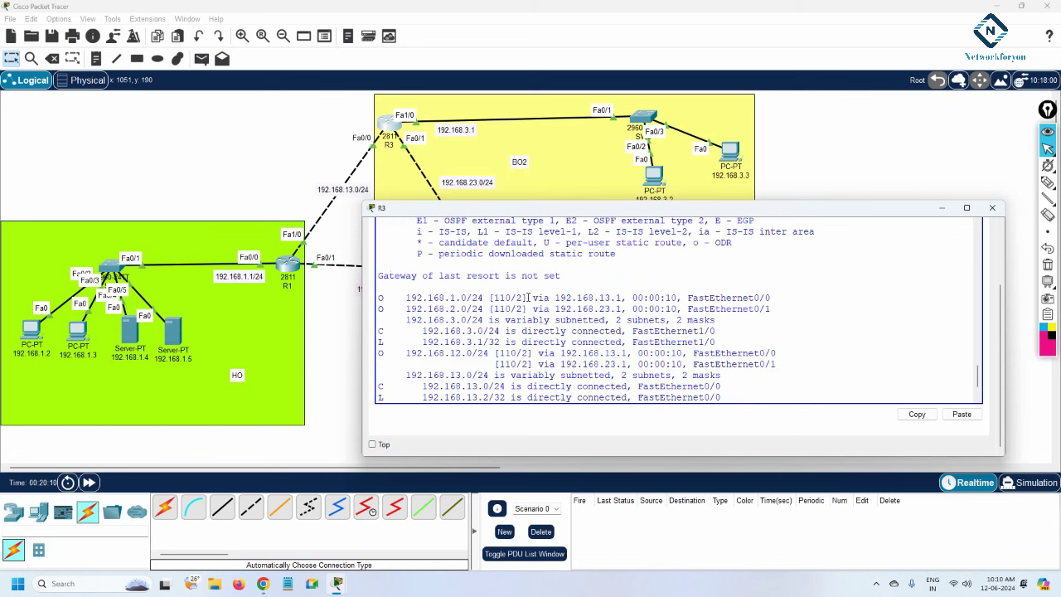
pyautogui.moveTo(406, 297); pyautogui.dragTo(478, 299)
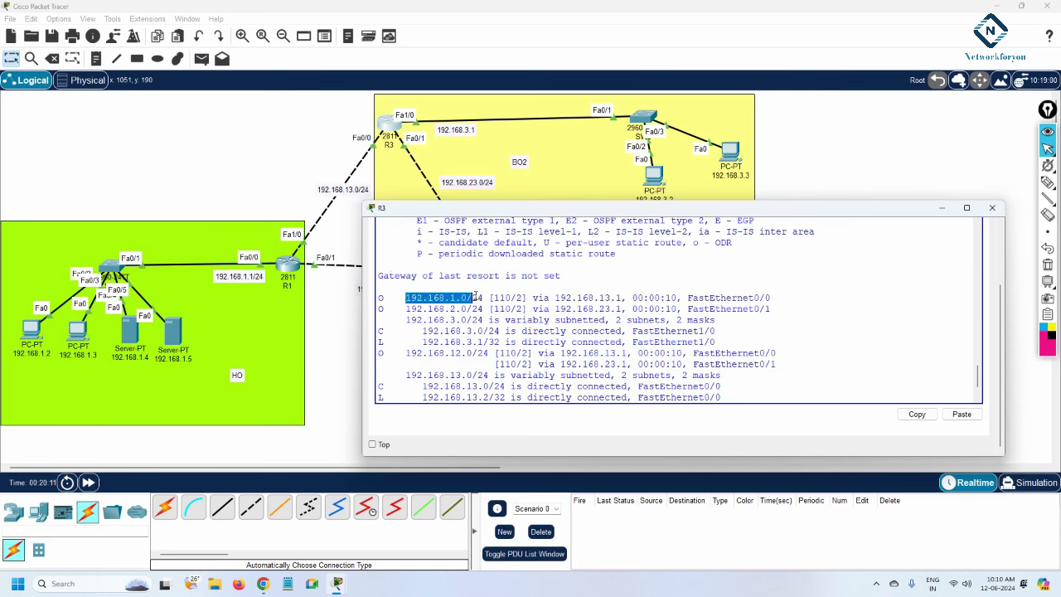
pyautogui.moveTo(405, 308); pyautogui.dragTo(474, 310)
pyautogui.scroll(-2, 464, 314)
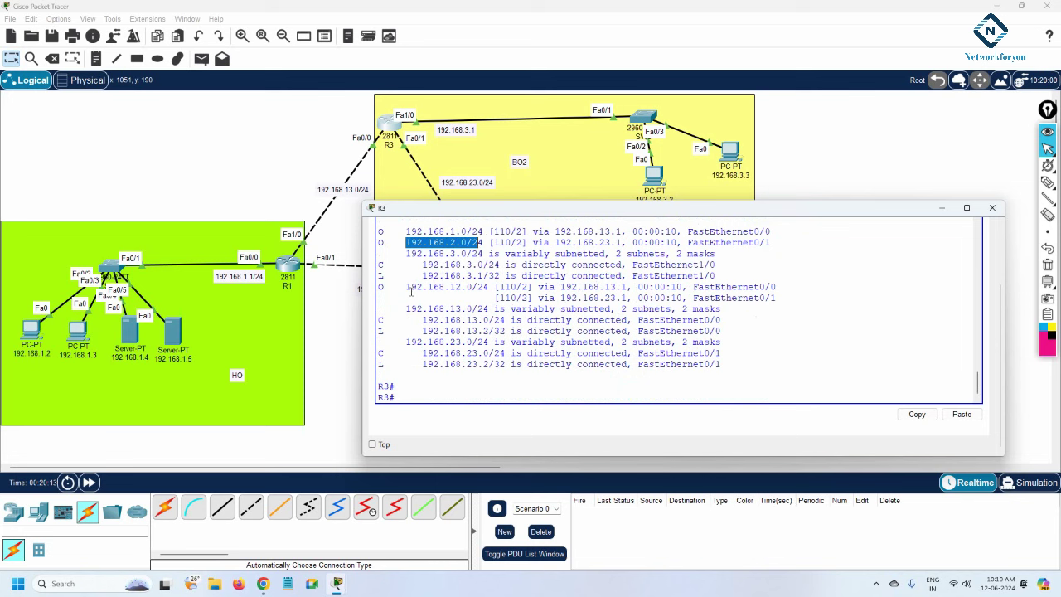
pyautogui.moveTo(401, 286); pyautogui.dragTo(471, 286)
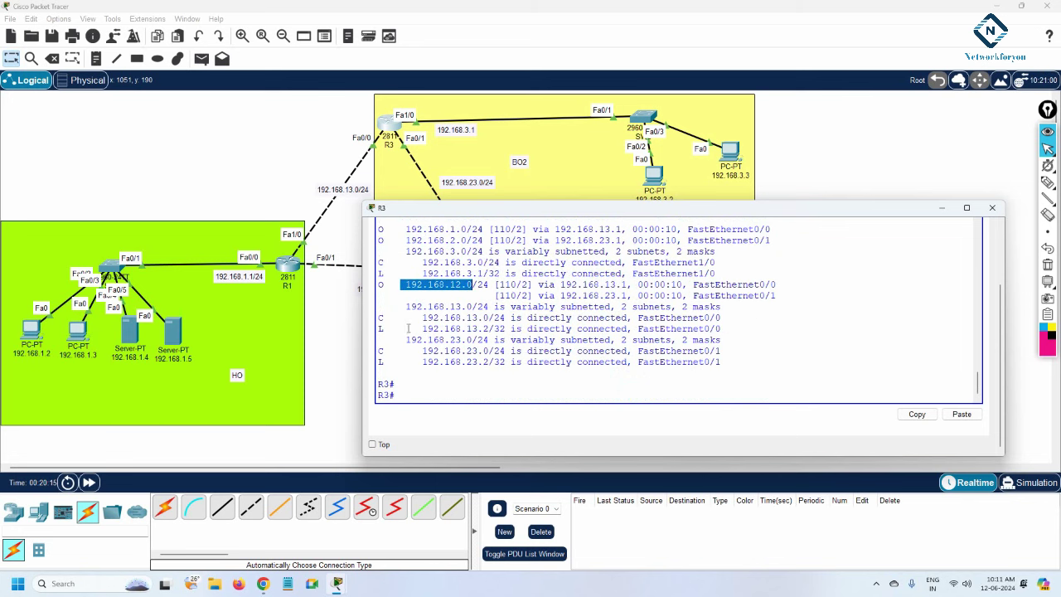
# - List only OSPF routes with 'sh ip route ospf', then close R3's console
pyautogui.write('sh ip ')
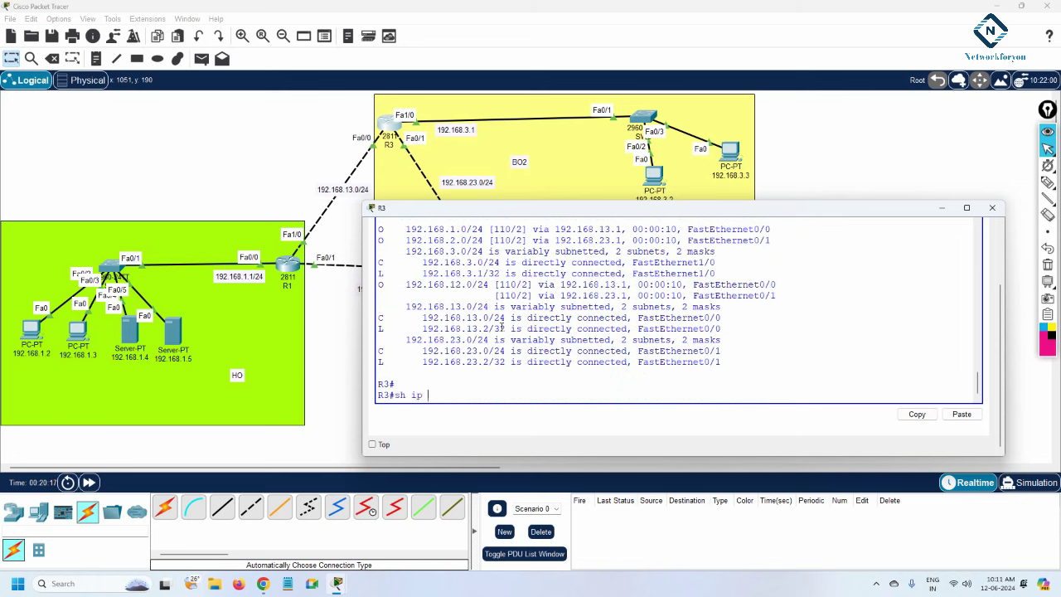
pyautogui.write('route ospf')
pyautogui.press('Return')
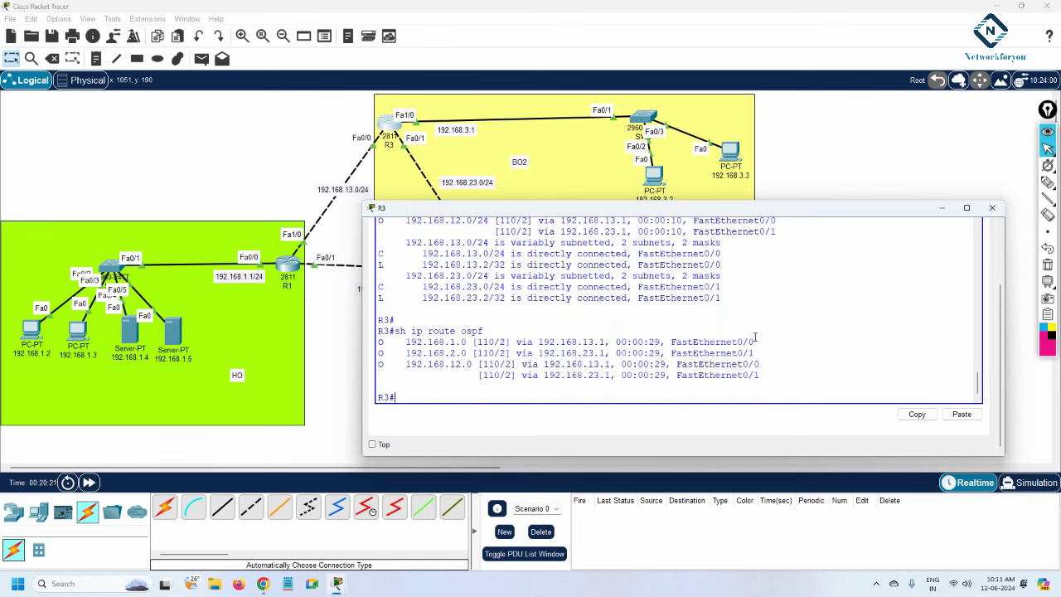
pyautogui.moveTo(769, 378); pyautogui.dragTo(373, 342)
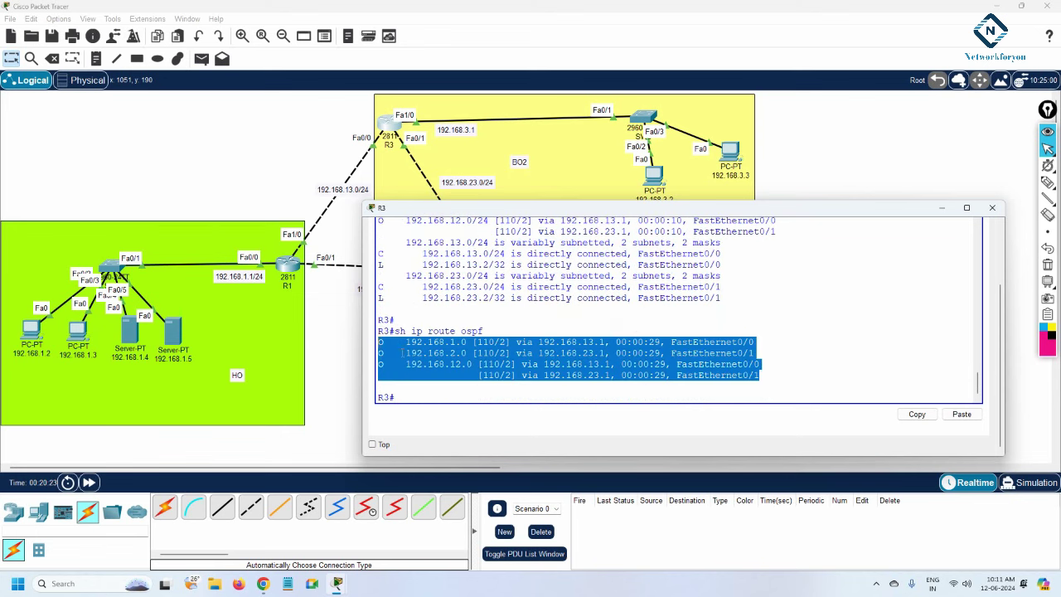
pyautogui.click(678, 321)
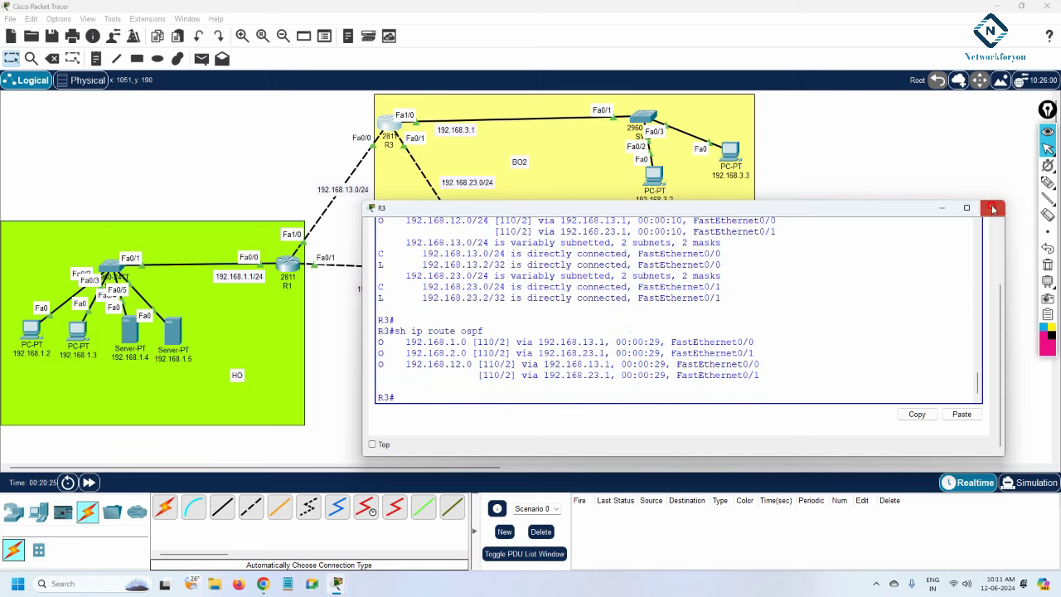
pyautogui.click(992, 208)
pyautogui.click(26, 335)
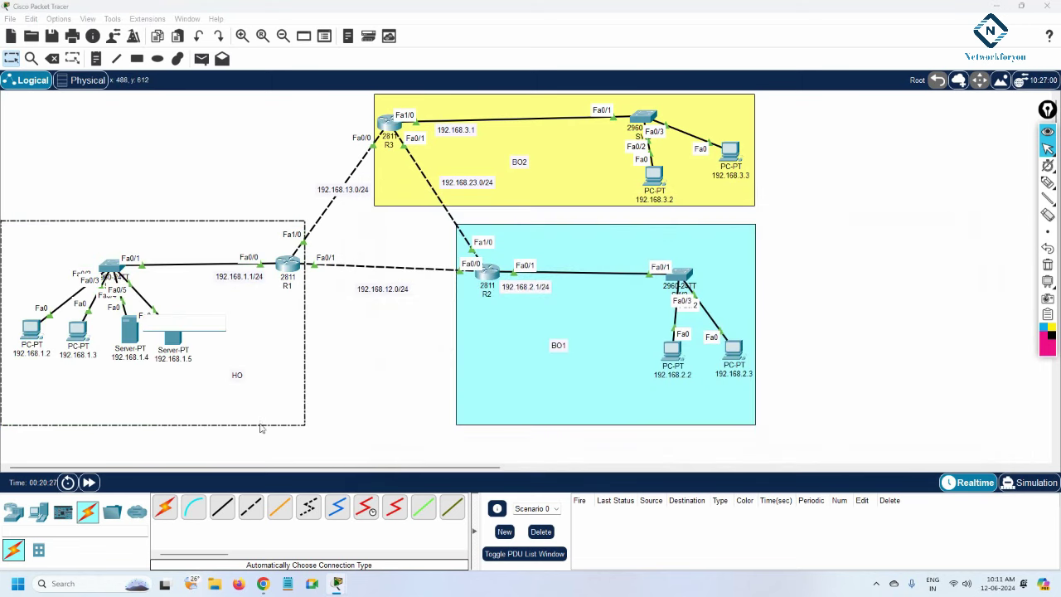
# - Rerun 'ping 192.168.2.2' from PC 192.168.1.2 (3 of 4 replies), then open PC 192.168.3.3
pyautogui.click(324, 428)
pyautogui.click(30, 336)
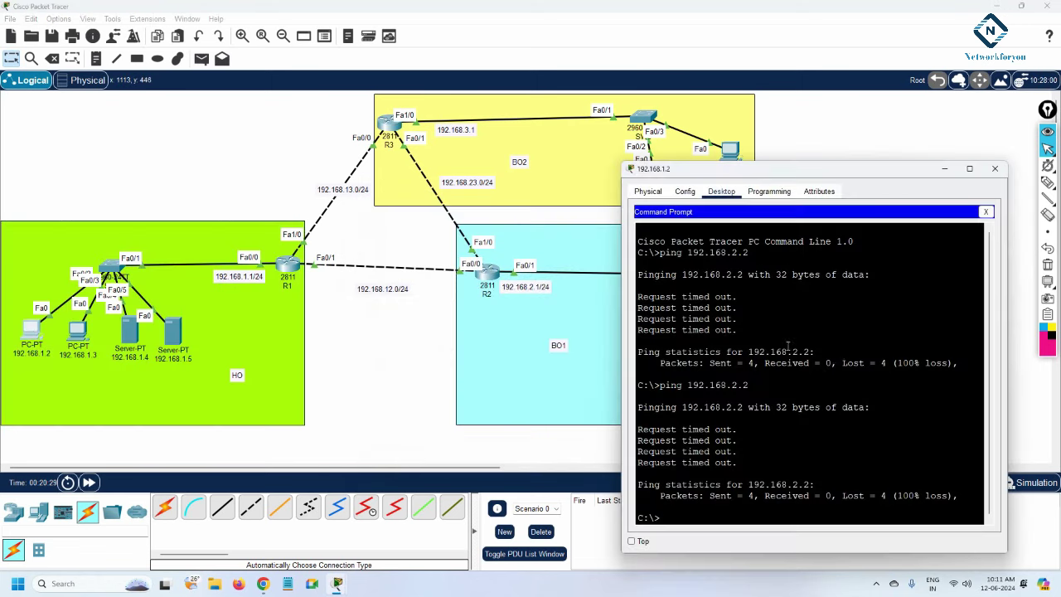
pyautogui.press('Up')
pyautogui.press('Return')
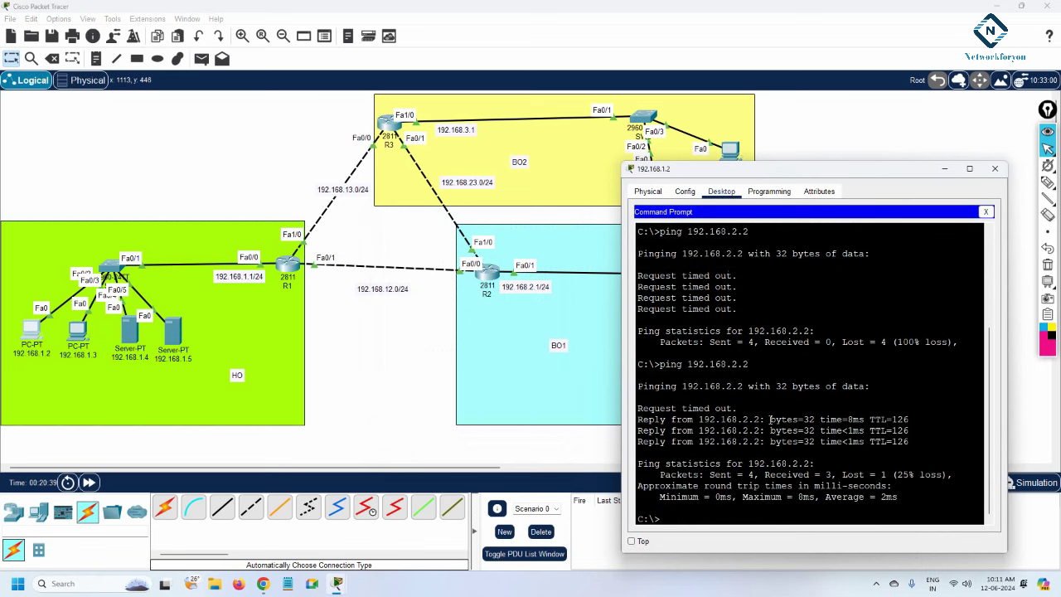
pyautogui.click(995, 168)
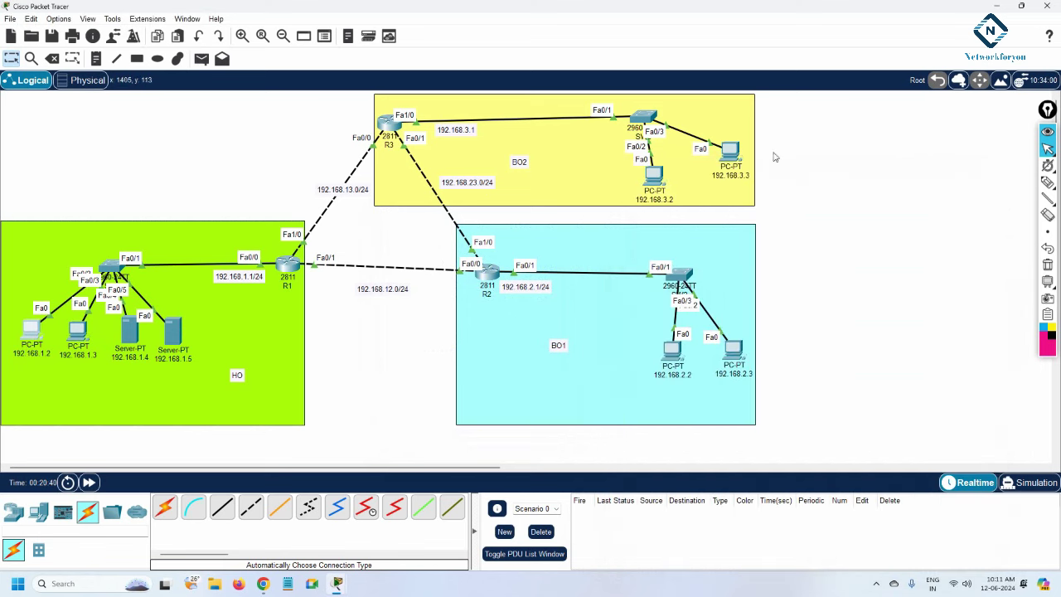
pyautogui.click(729, 158)
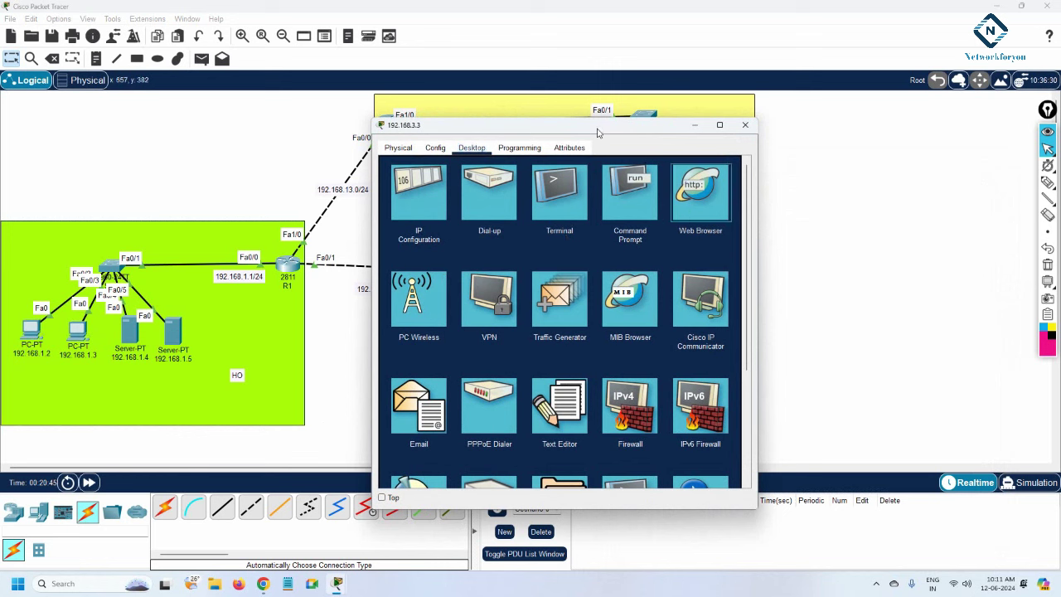
# - Load server 192.168.1.5's web page in PC 192.168.3.3's browser, then close that PC's window
pyautogui.click(710, 217)
pyautogui.click(593, 181)
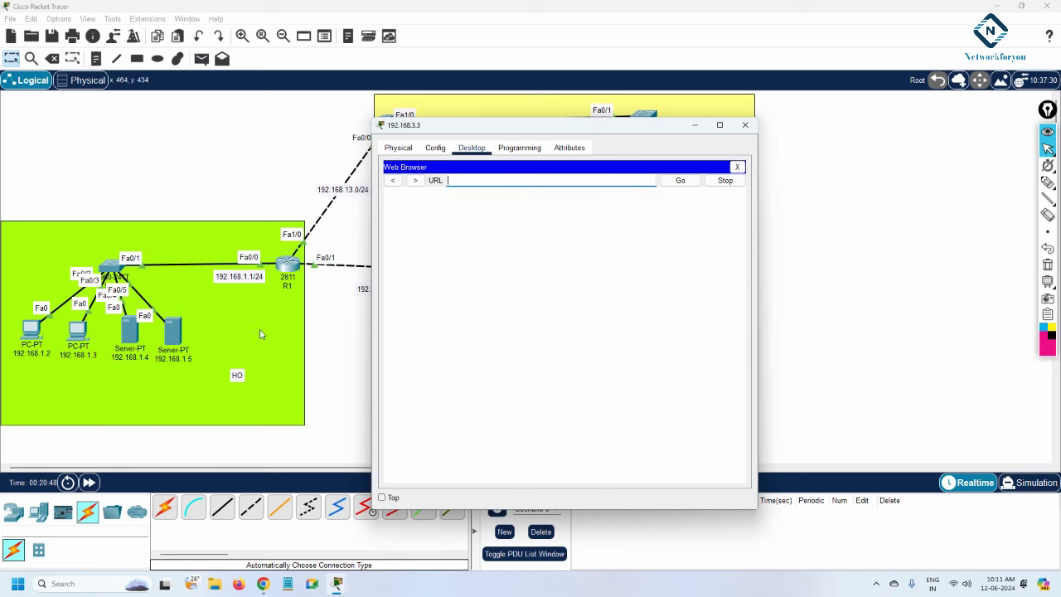
pyautogui.write('192.168.1.5')
pyautogui.press('Return')
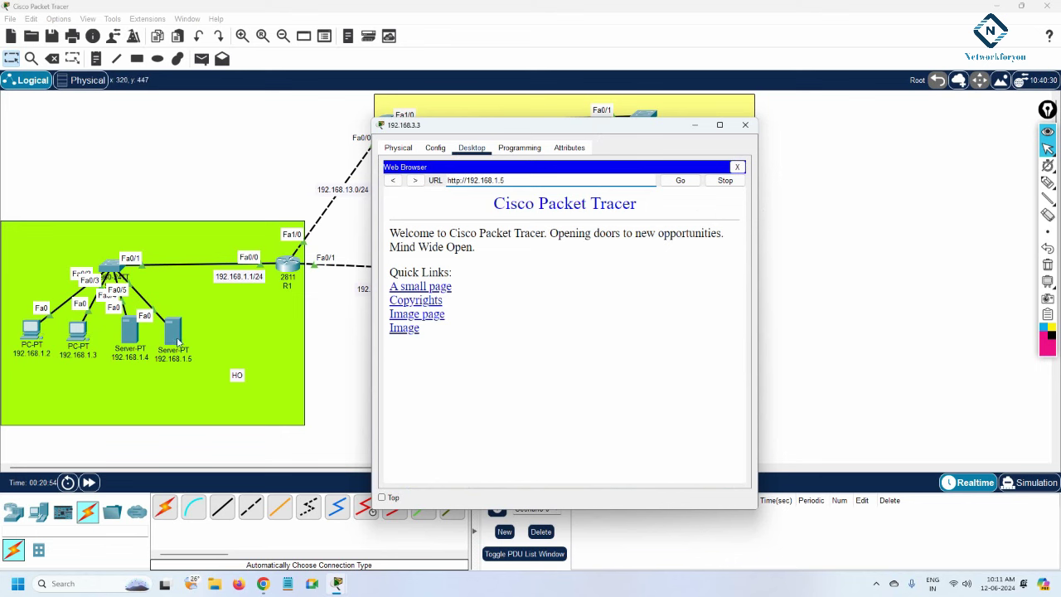
pyautogui.moveTo(495, 126); pyautogui.dragTo(722, 186)
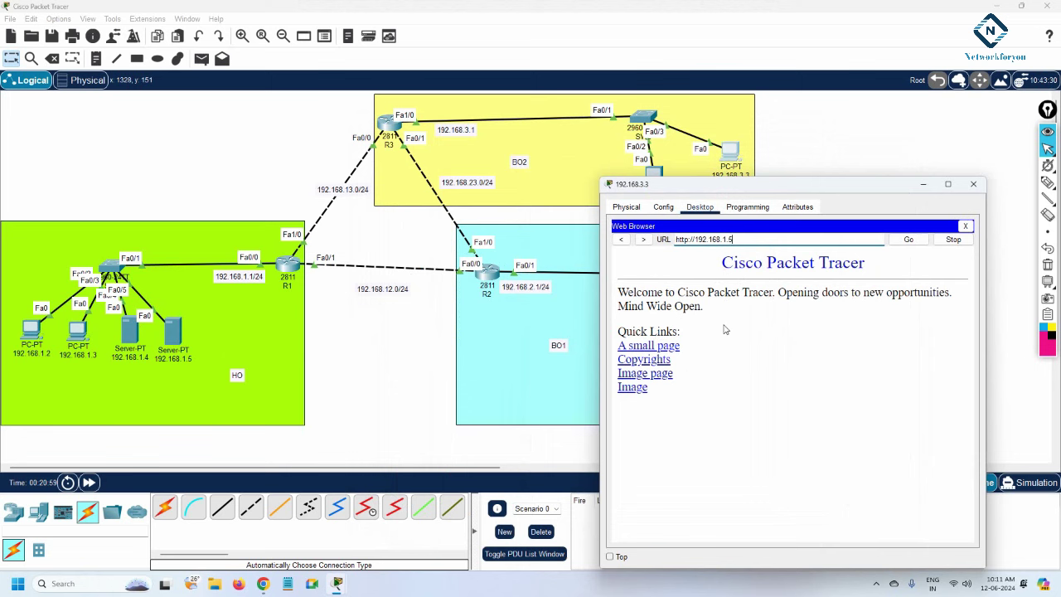
pyautogui.click(973, 184)
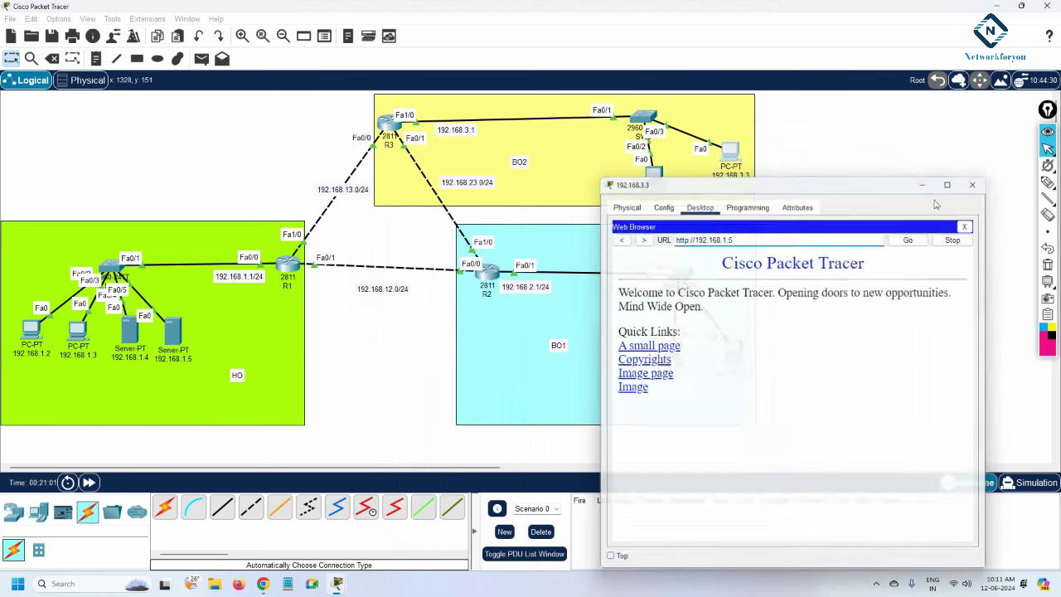
pyautogui.click(655, 178)
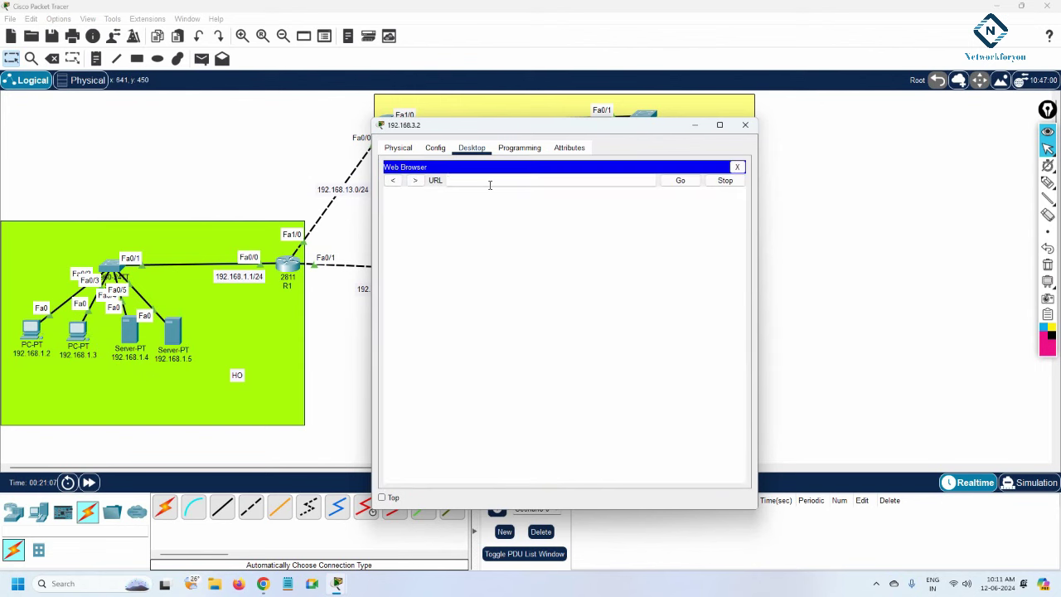
pyautogui.write('2.168.1.4')
pyautogui.press('Return')
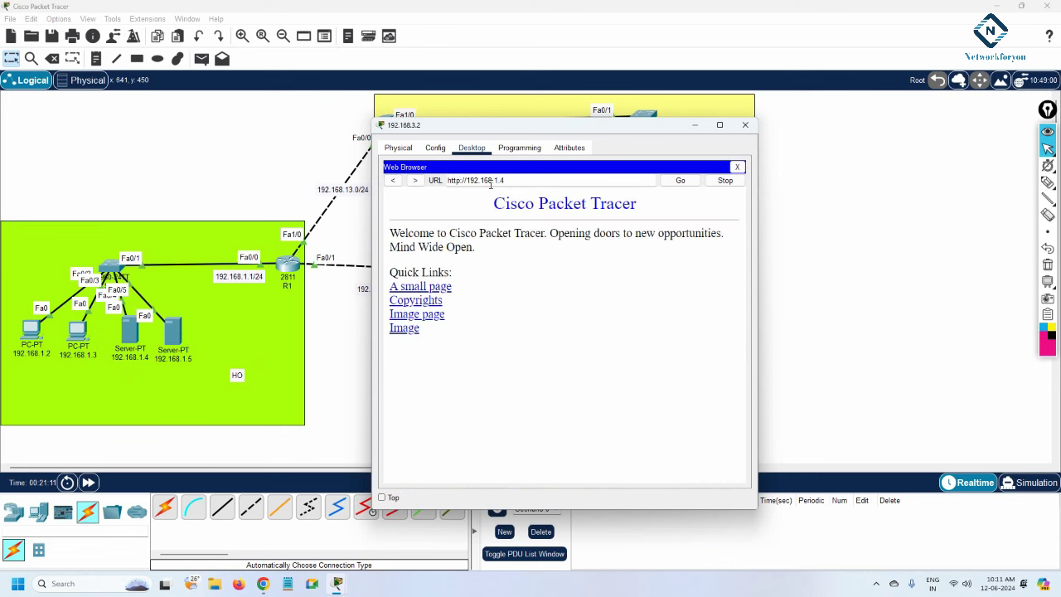
pyautogui.click(396, 300)
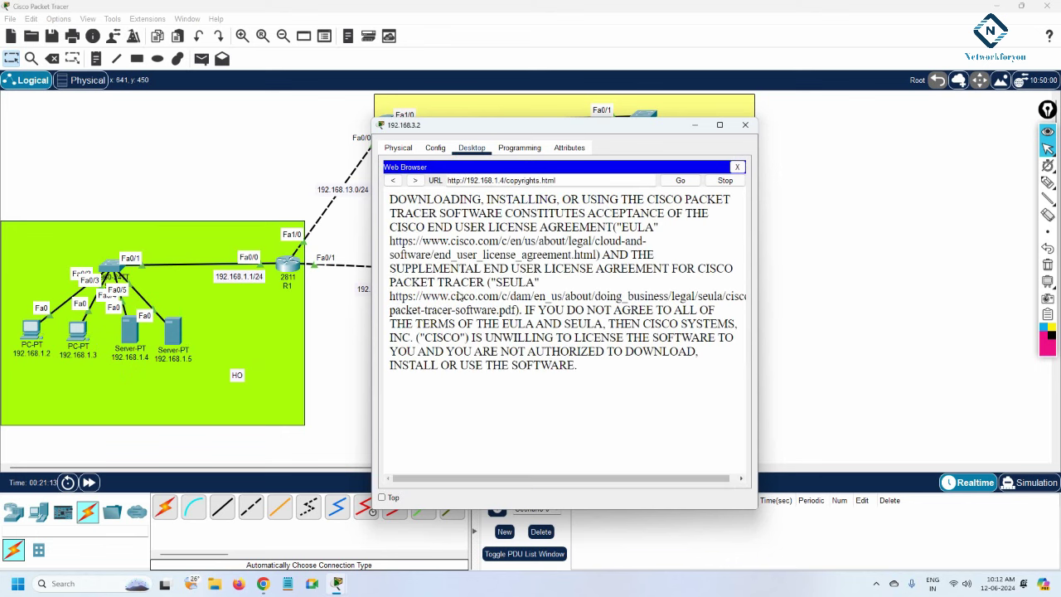
pyautogui.click(393, 180)
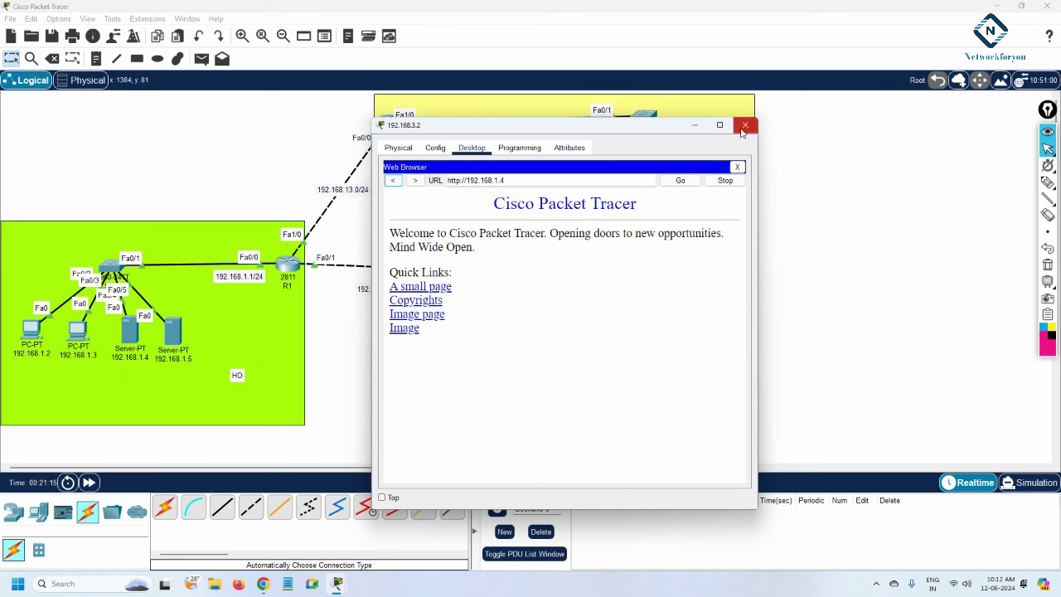
pyautogui.click(736, 168)
pyautogui.click(658, 212)
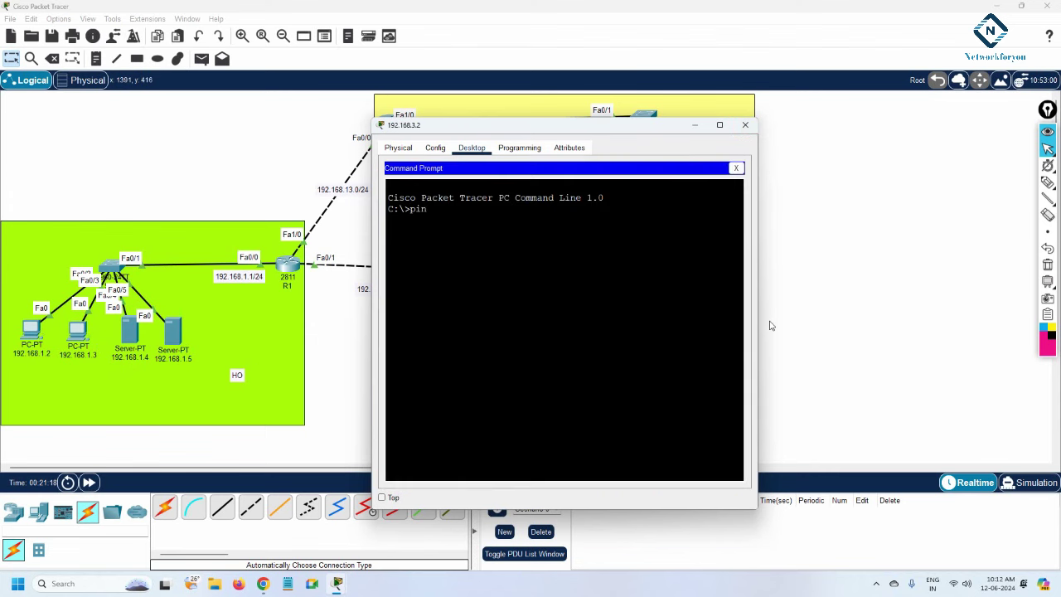
# - Ping 192.168.1.2 from PC 192.168.3.2's command prompt
pyautogui.write('ping 192.168.1.2')
pyautogui.press('Return')
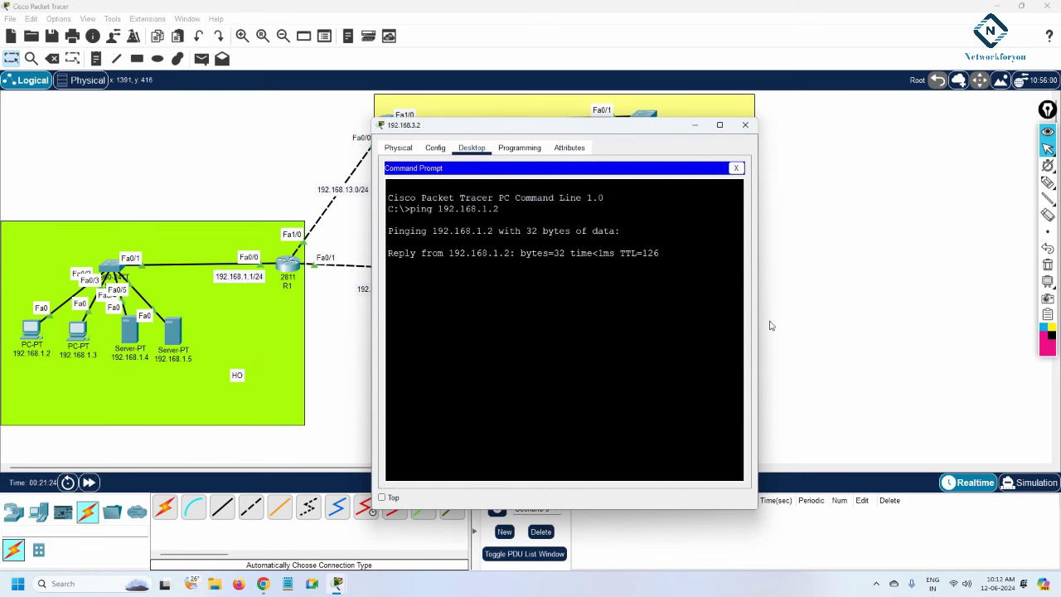
pyautogui.moveTo(656, 130); pyautogui.dragTo(971, 118)
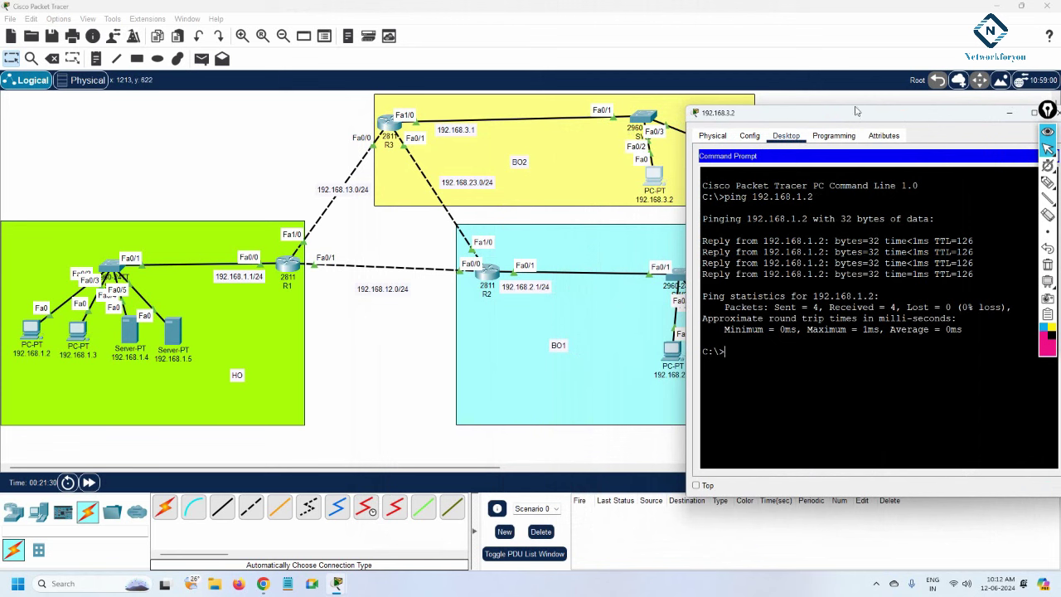
pyautogui.moveTo(828, 119); pyautogui.dragTo(918, 124)
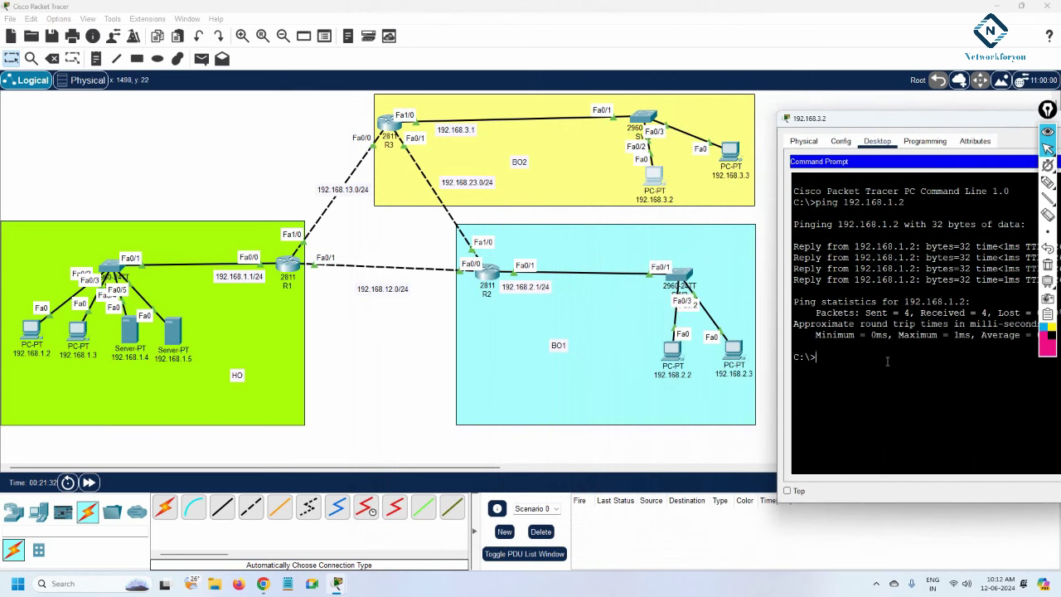
# - Ping 192.168.2.2 from the same PC, then close its window
pyautogui.write('ing 192.168.2.2')
pyautogui.press('Return')
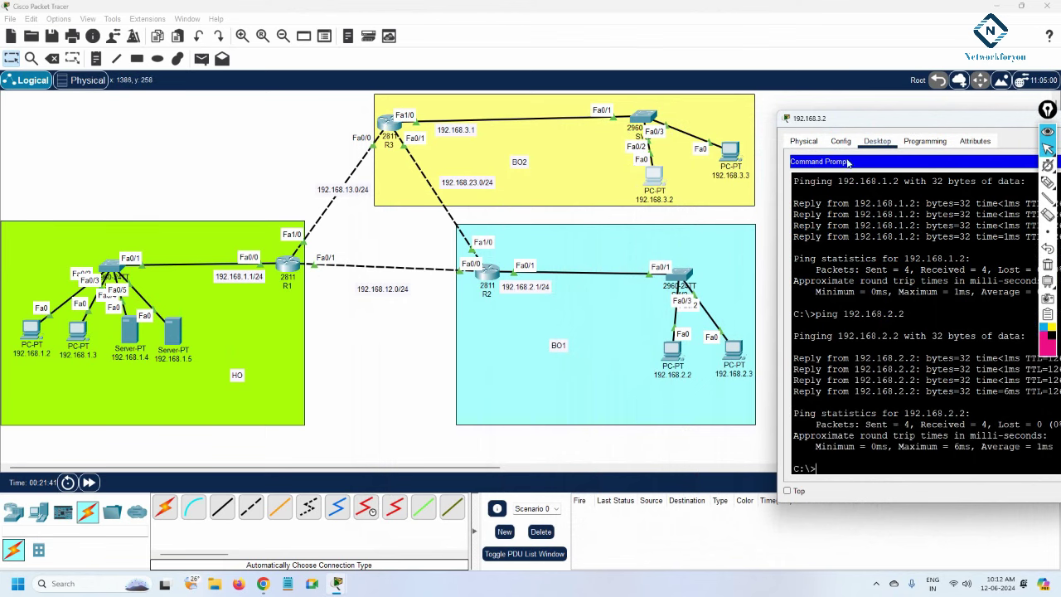
pyautogui.moveTo(849, 121); pyautogui.dragTo(674, 118)
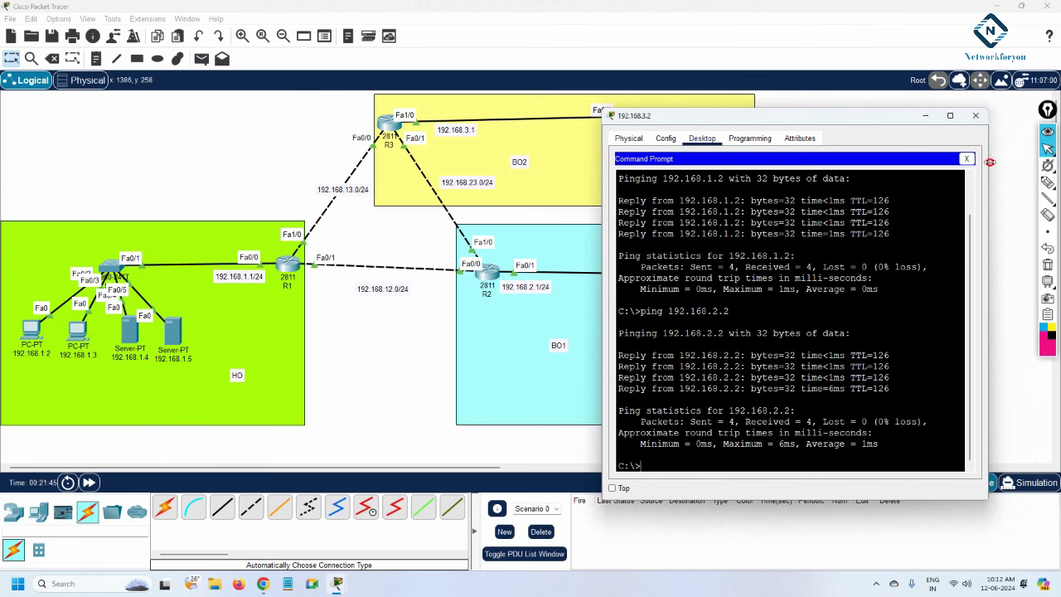
pyautogui.moveTo(988, 166); pyautogui.dragTo(1041, 166)
pyautogui.click(979, 116)
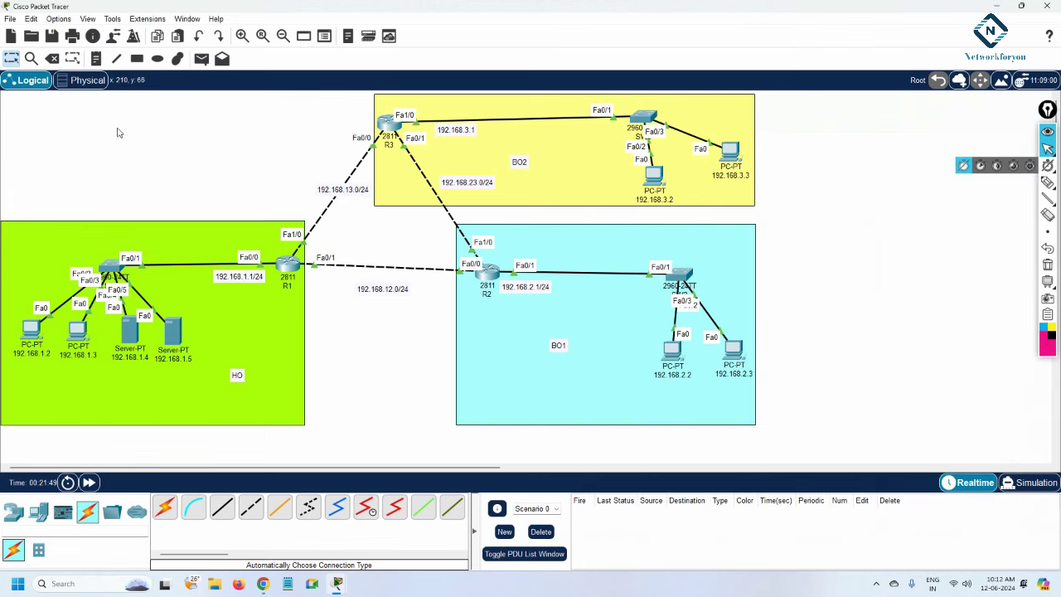
# - Place the note 'Mini Project Connect 3 Offices with the hep of OSPF.' at the canvas top-left
pyautogui.click(96, 61)
pyautogui.click(135, 106)
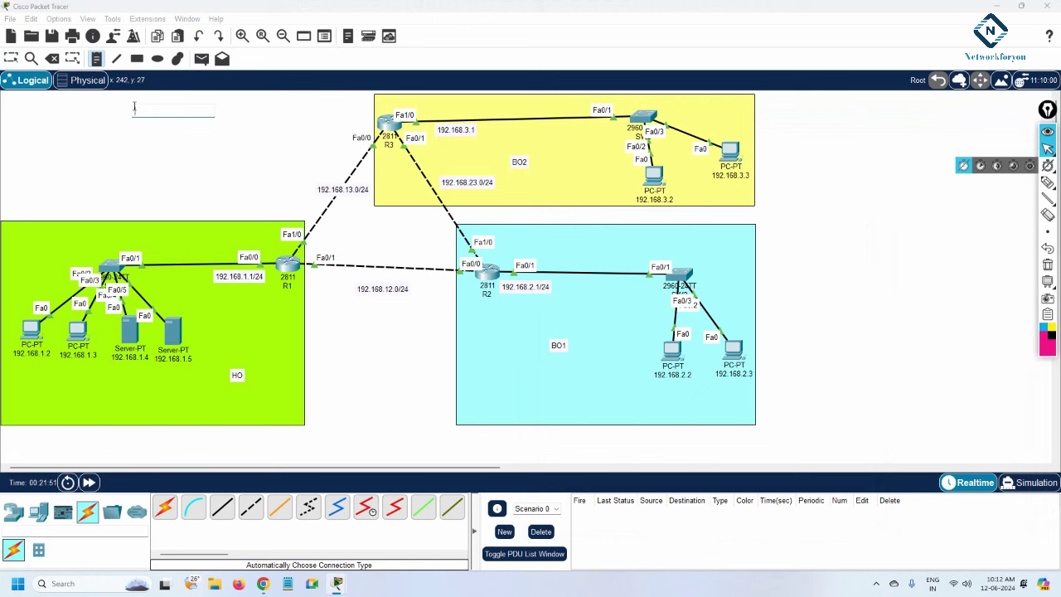
pyautogui.write('Mini P')
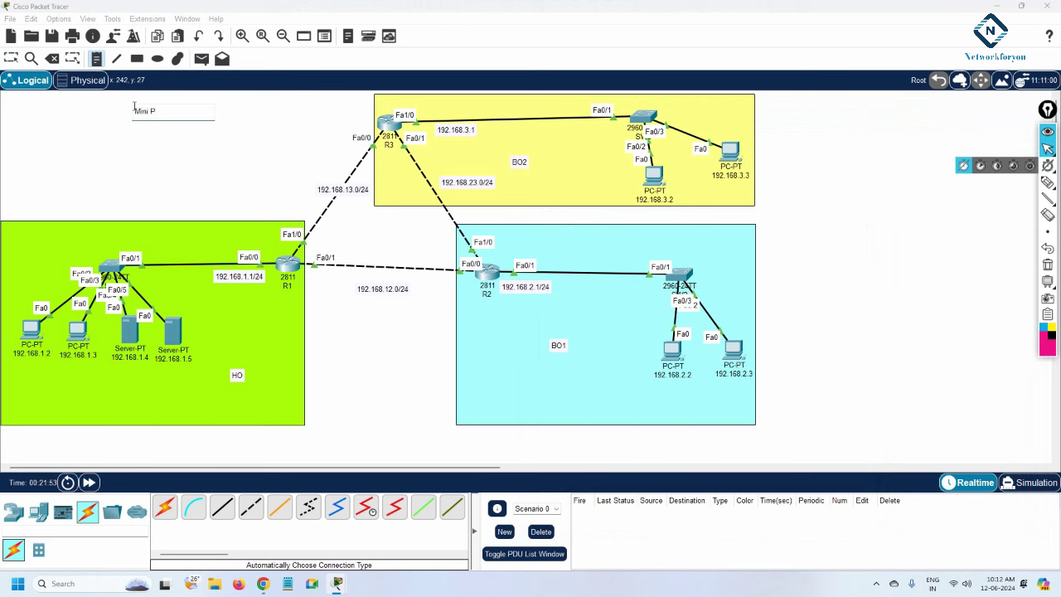
pyautogui.write('roject ')
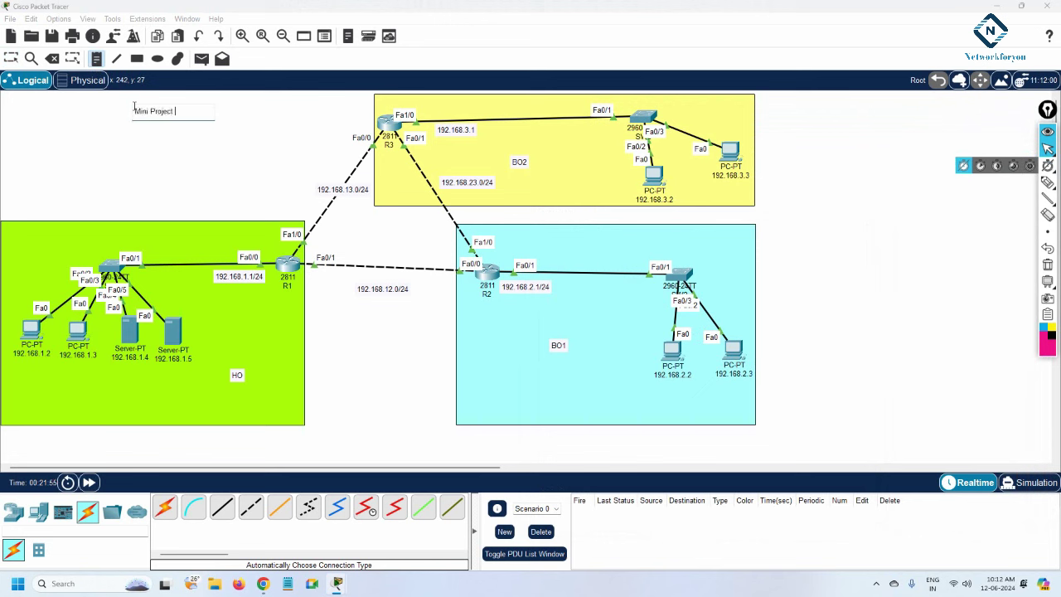
pyautogui.write('Connect Two')
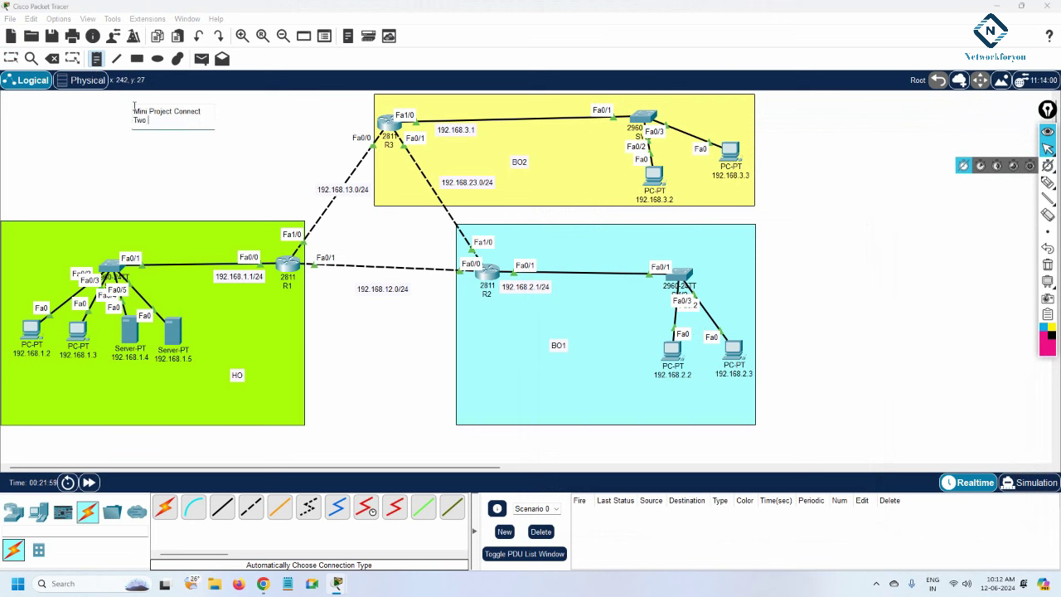
pyautogui.press('BackSpace')
pyautogui.press('BackSpace')
pyautogui.press('BackSpace')
pyautogui.press('BackSpace')
pyautogui.write('1')
pyautogui.write('O')
pyautogui.write('ffices with the he')
pyautogui.write('p of OSPF')
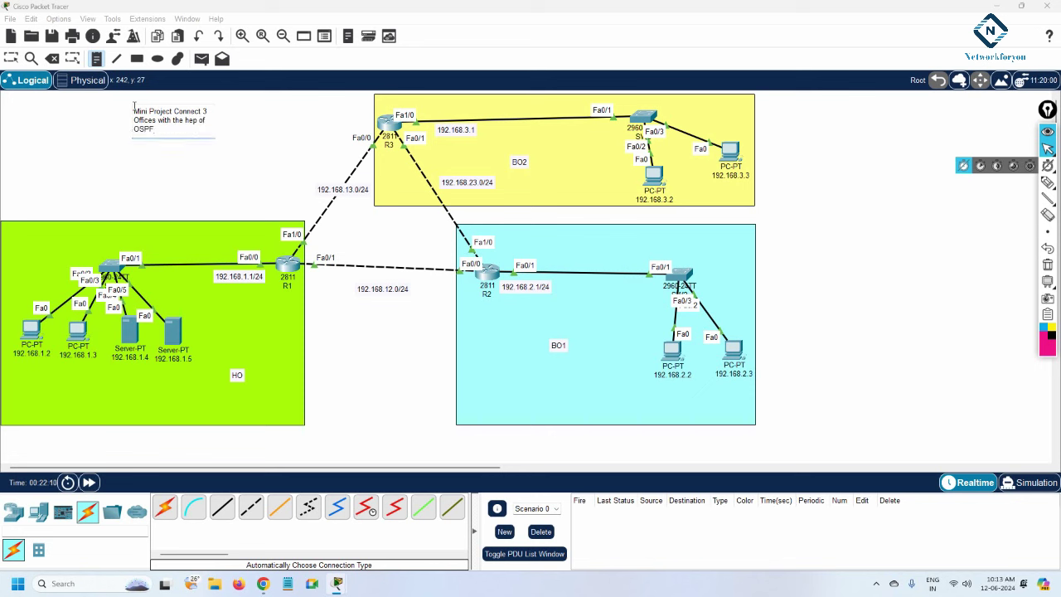
pyautogui.click(229, 168)
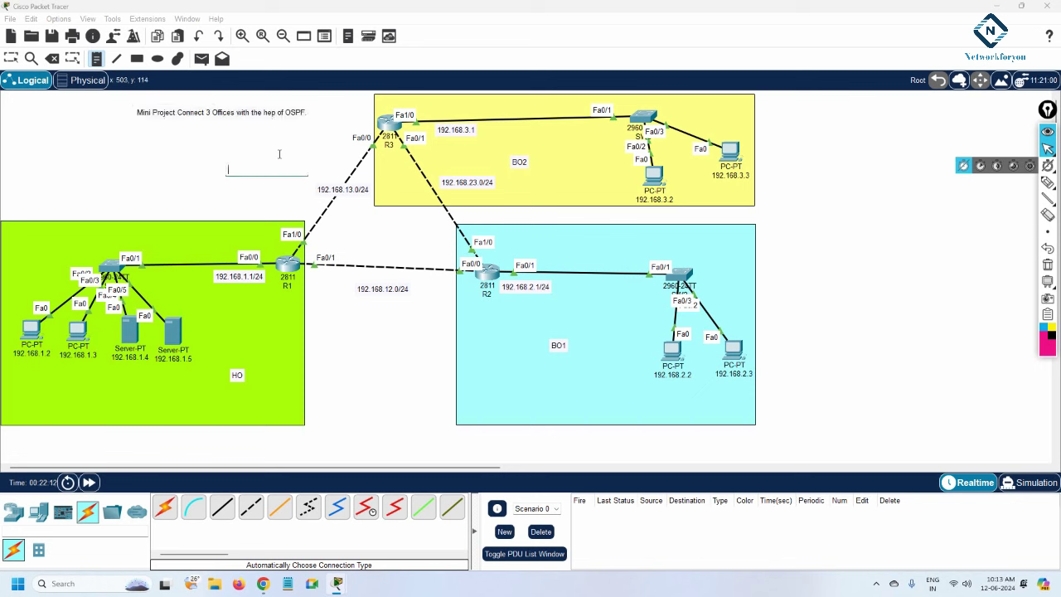
pyautogui.click(11, 58)
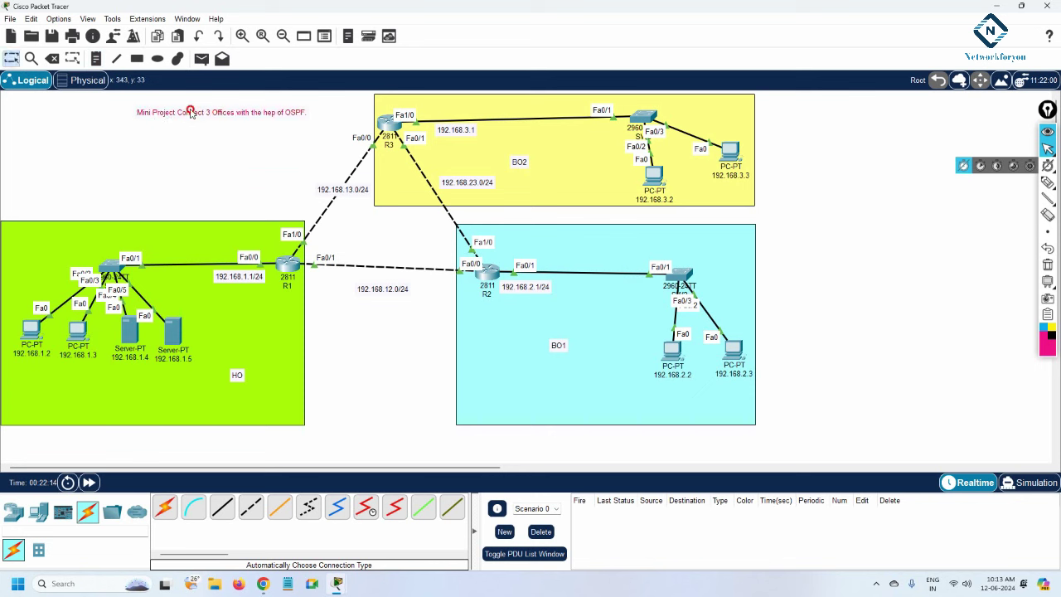
pyautogui.moveTo(190, 112); pyautogui.dragTo(172, 115)
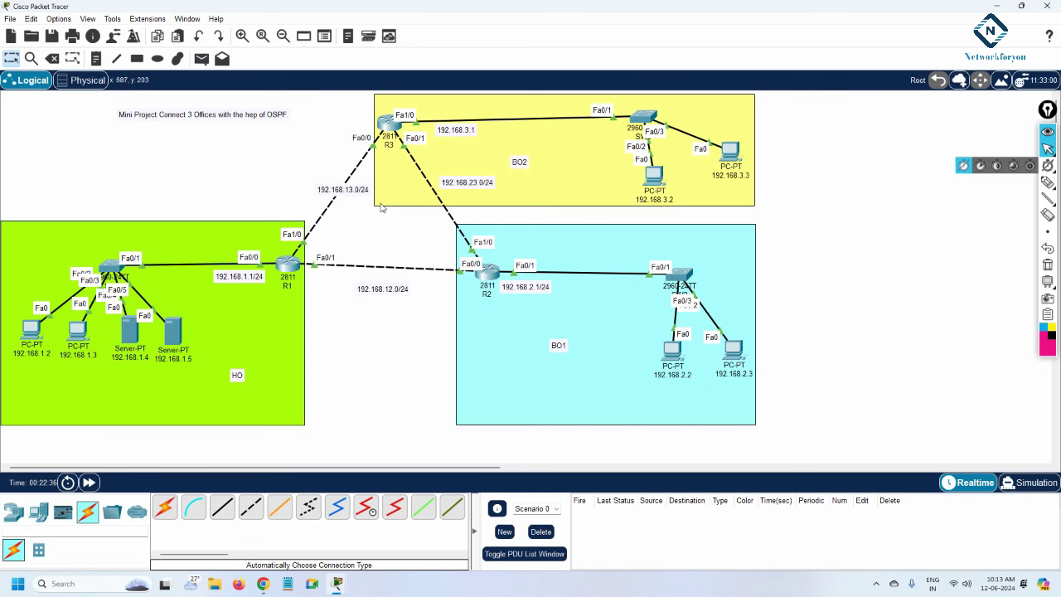
pyautogui.click(1048, 182)
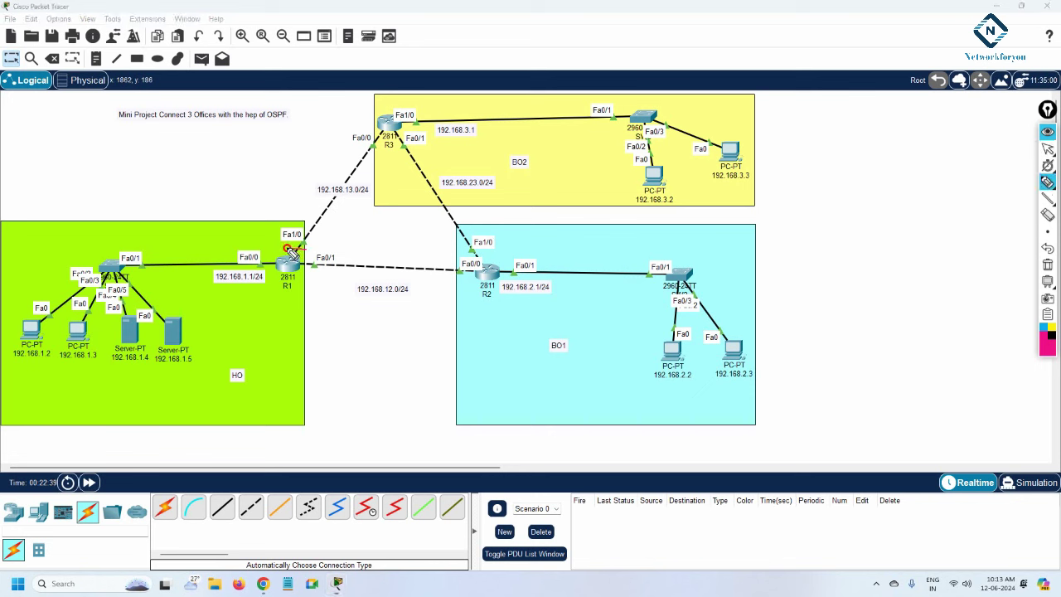
pyautogui.moveTo(301, 249)
pyautogui.mouseDown()
pyautogui.moveTo(281, 199)
pyautogui.moveTo(305, 144)
pyautogui.moveTo(347, 133)
pyautogui.moveTo(386, 141)
pyautogui.moveTo(377, 195)
pyautogui.moveTo(303, 249)
pyautogui.mouseUp()
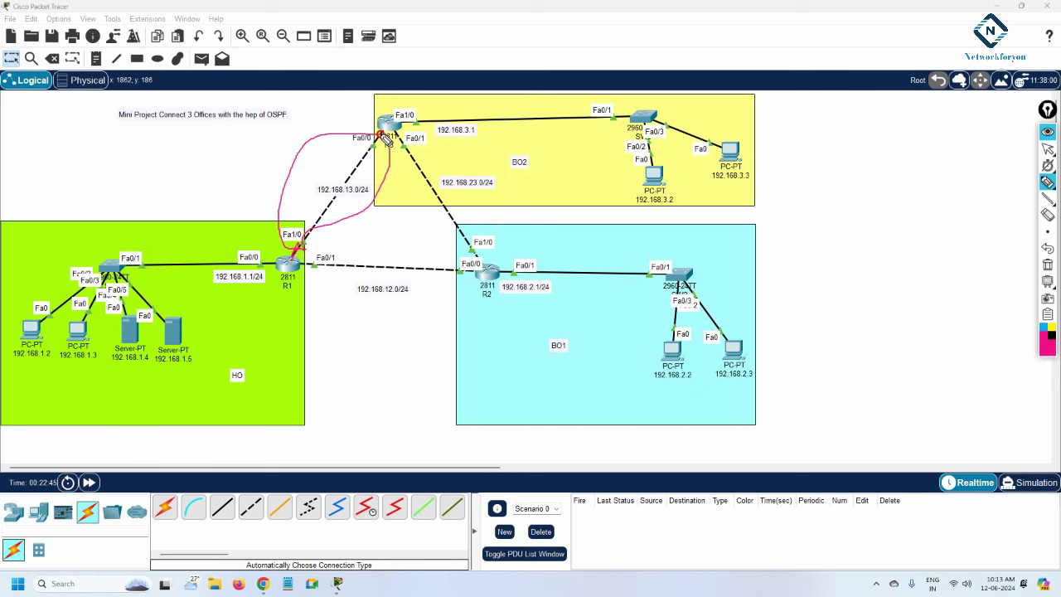
pyautogui.moveTo(379, 134); pyautogui.dragTo(390, 136)
pyautogui.moveTo(308, 164); pyautogui.dragTo(318, 178)
pyautogui.moveTo(294, 251); pyautogui.dragTo(386, 139)
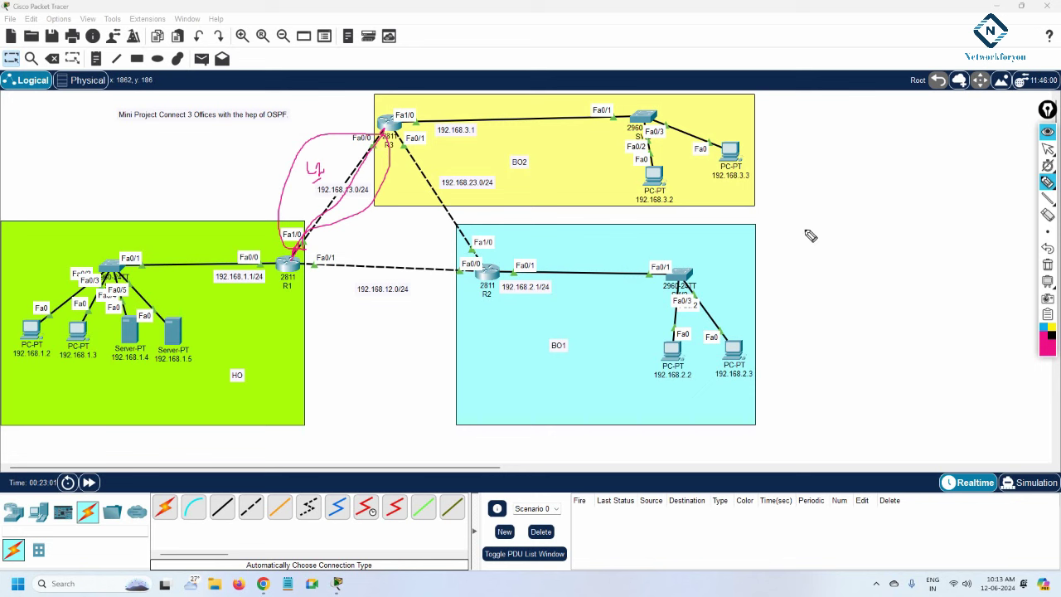
pyautogui.click(1047, 266)
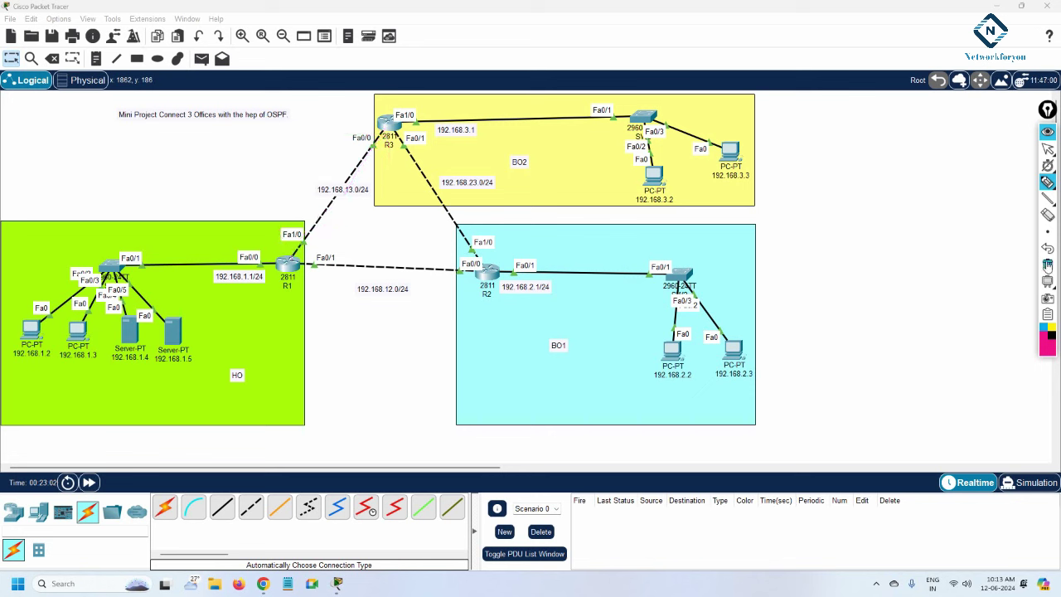
pyautogui.click(1048, 149)
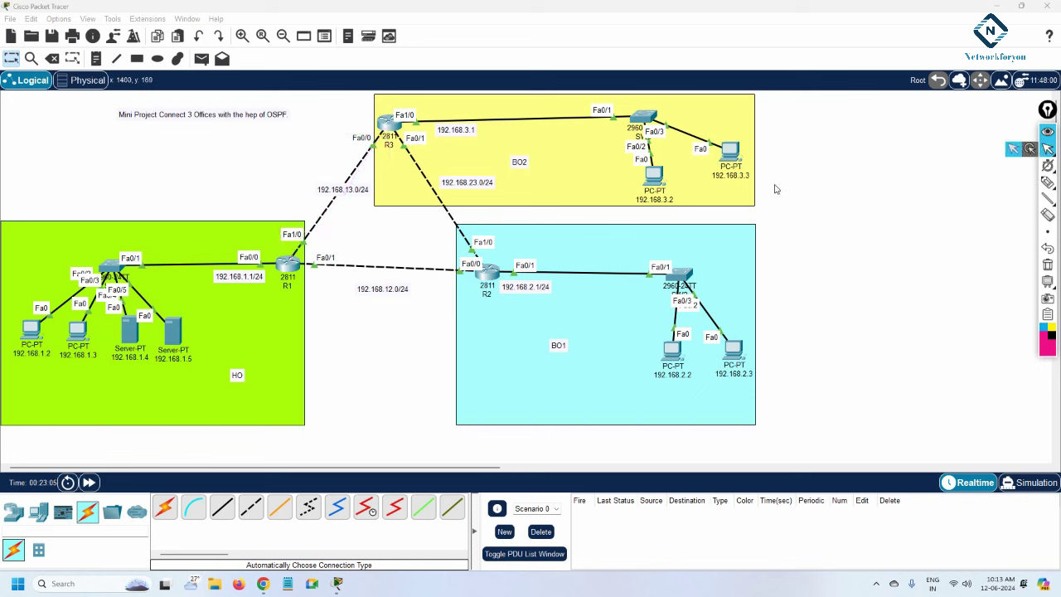